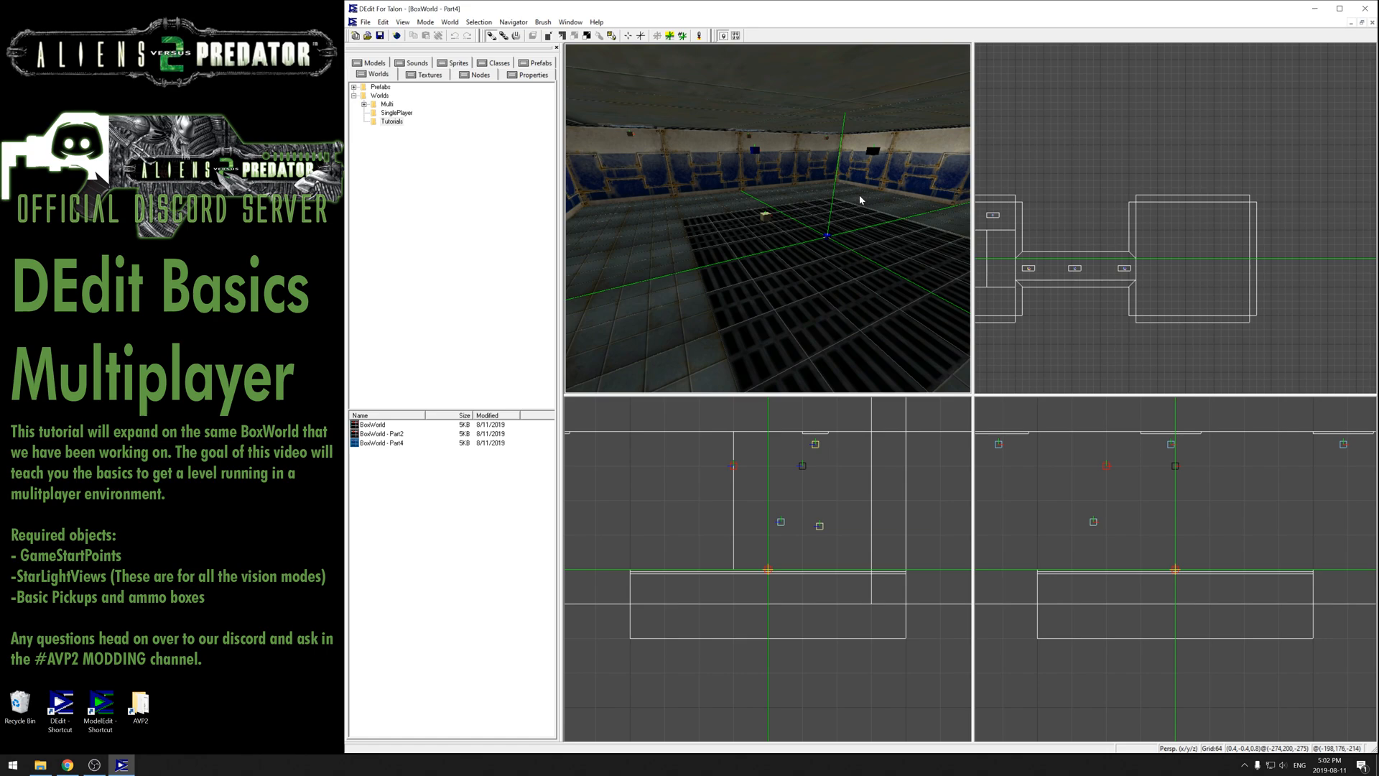
Position the marker near the upper-left corner of the room east of the corridor, at (1792, 64, 384)
left_click(479, 74)
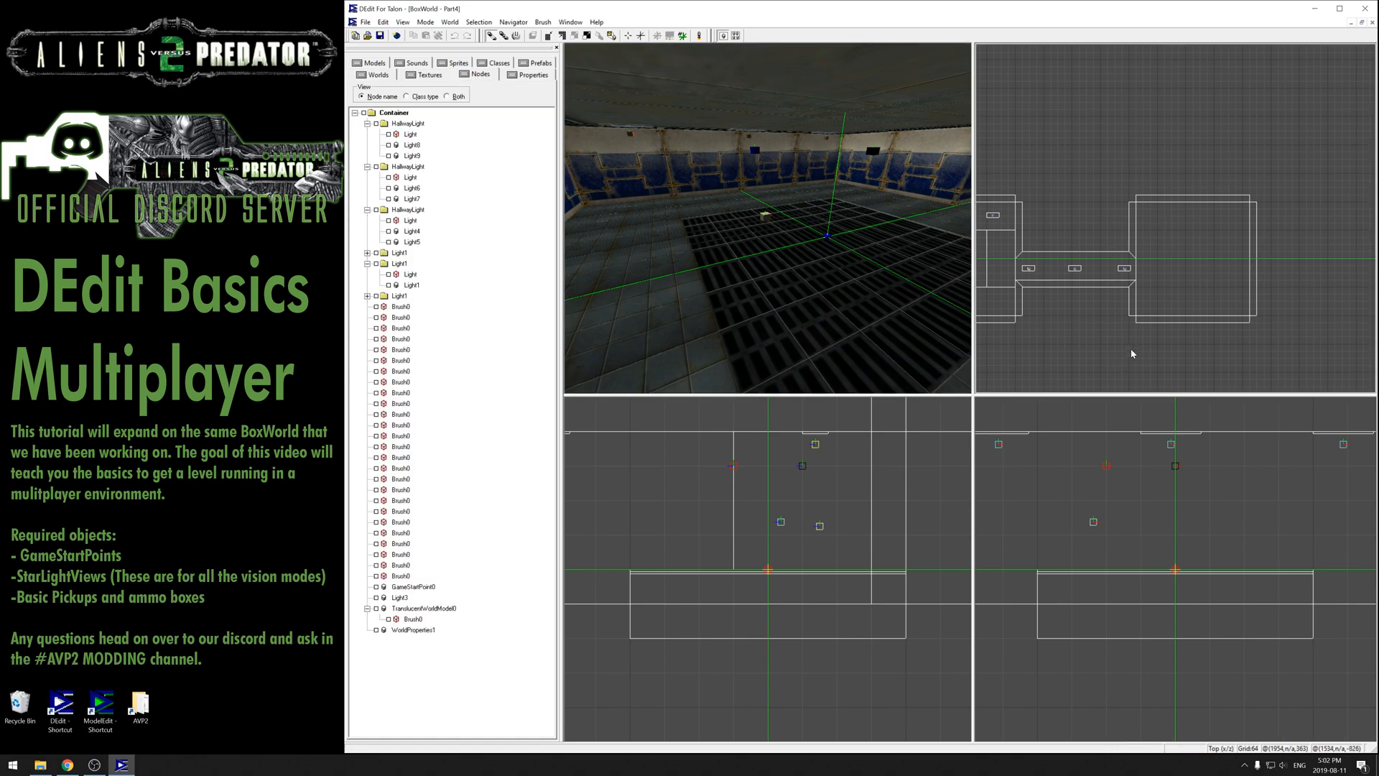
key("x")
key("x")
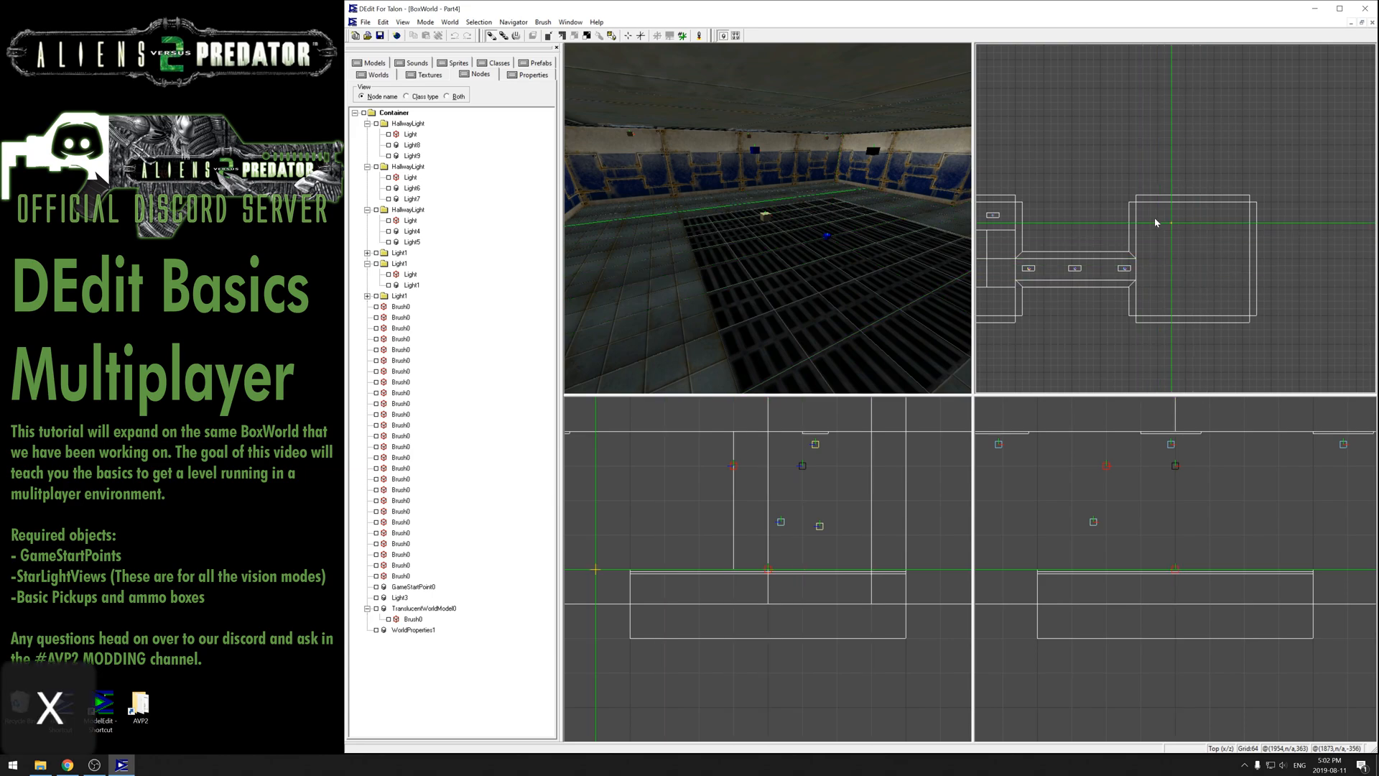
key("x")
key("x")
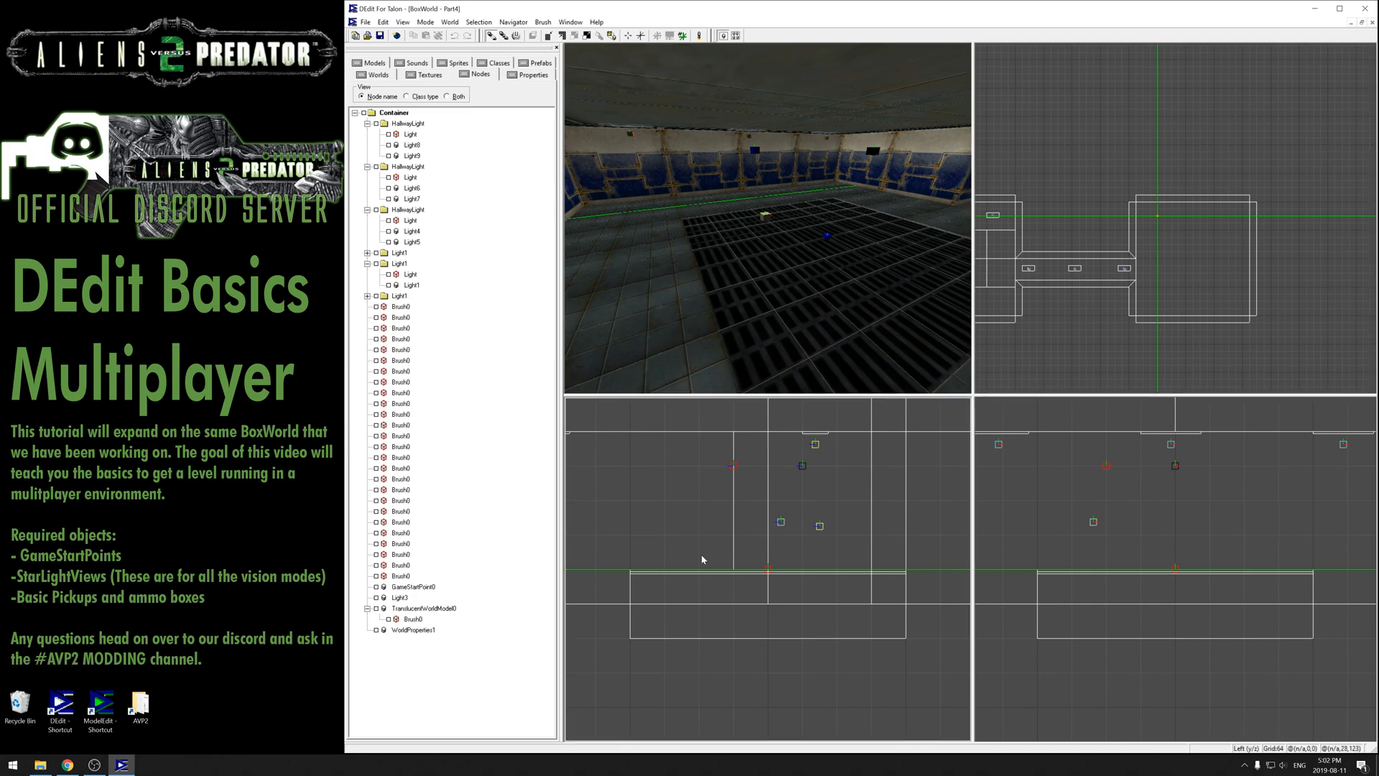
key("o")
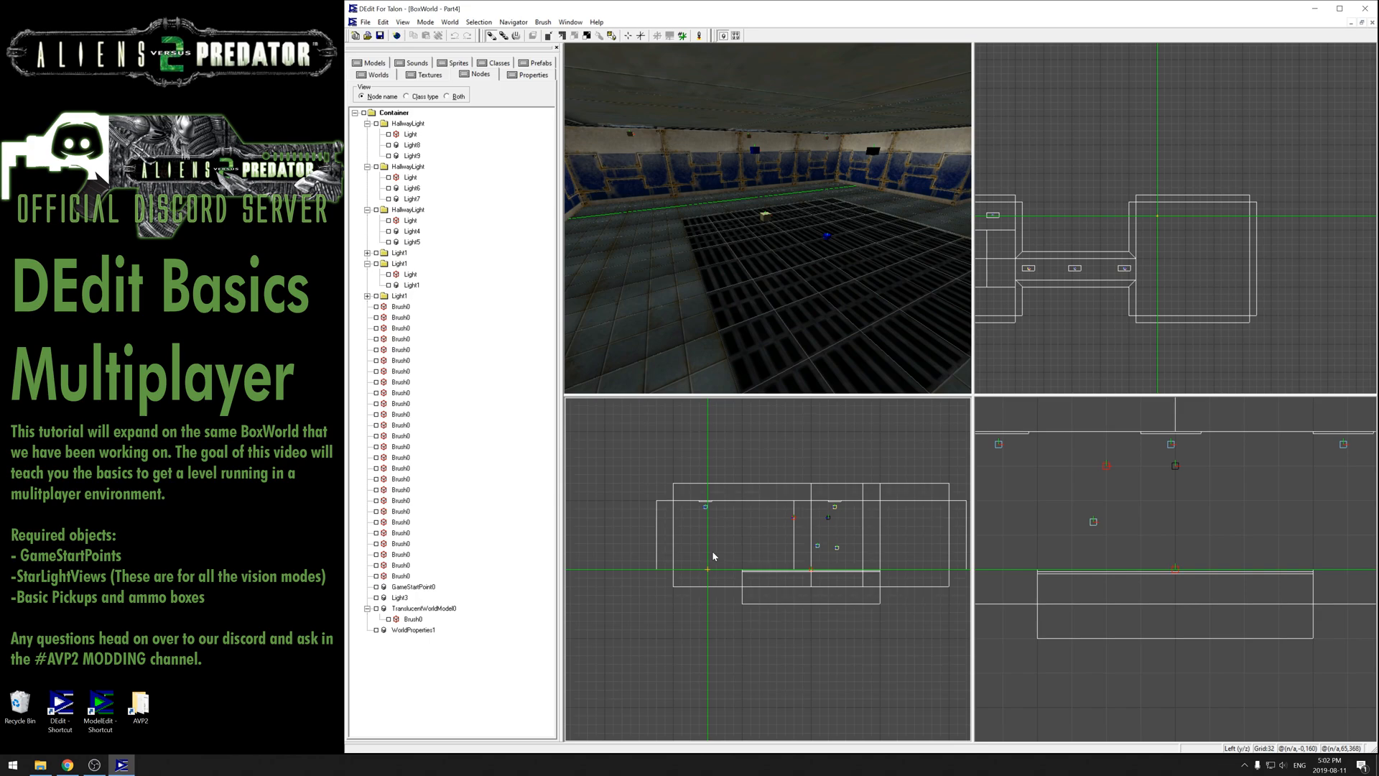
key("x")
key("x")
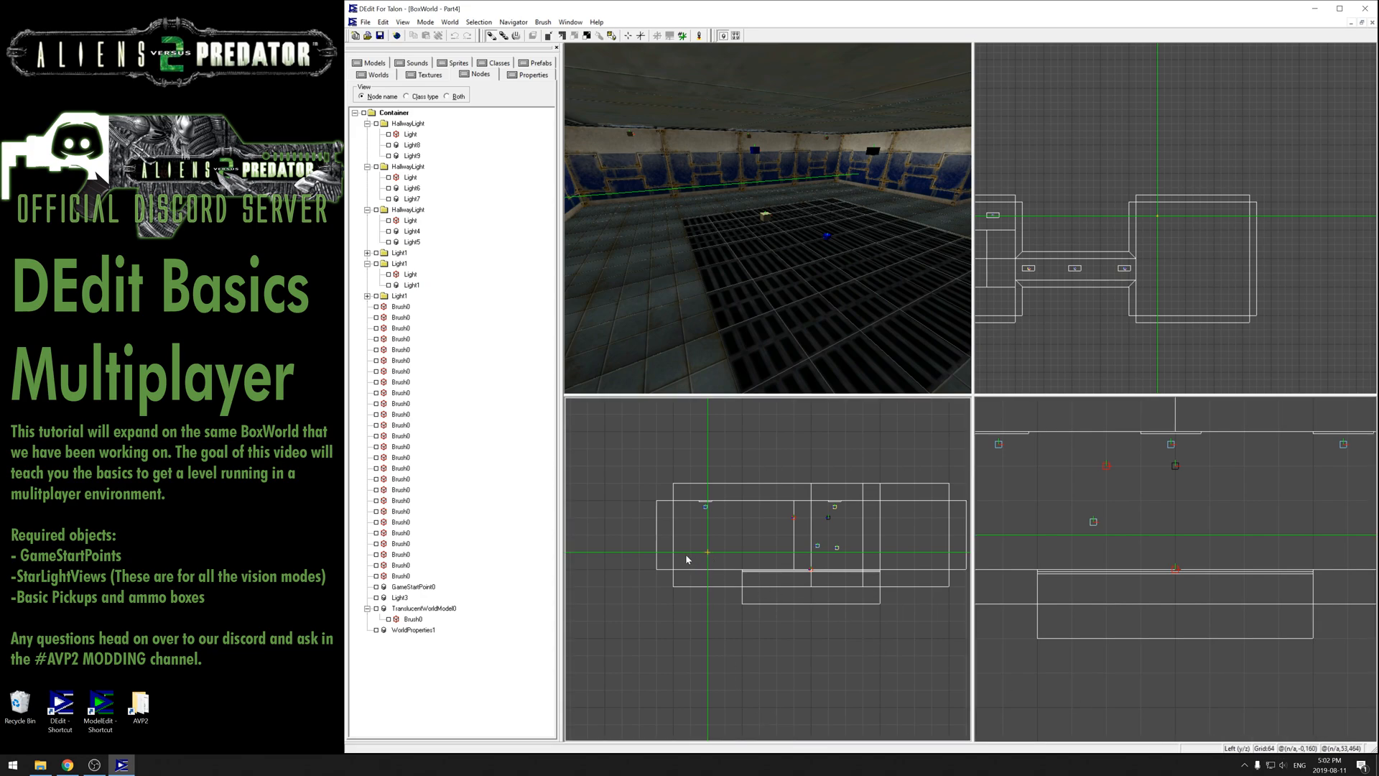
Add a GameStartPoint object at the marker in the east room
key("plus")
key("minus")
left_click_drag(787, 283, 704, 283)
key("i")
key("o")
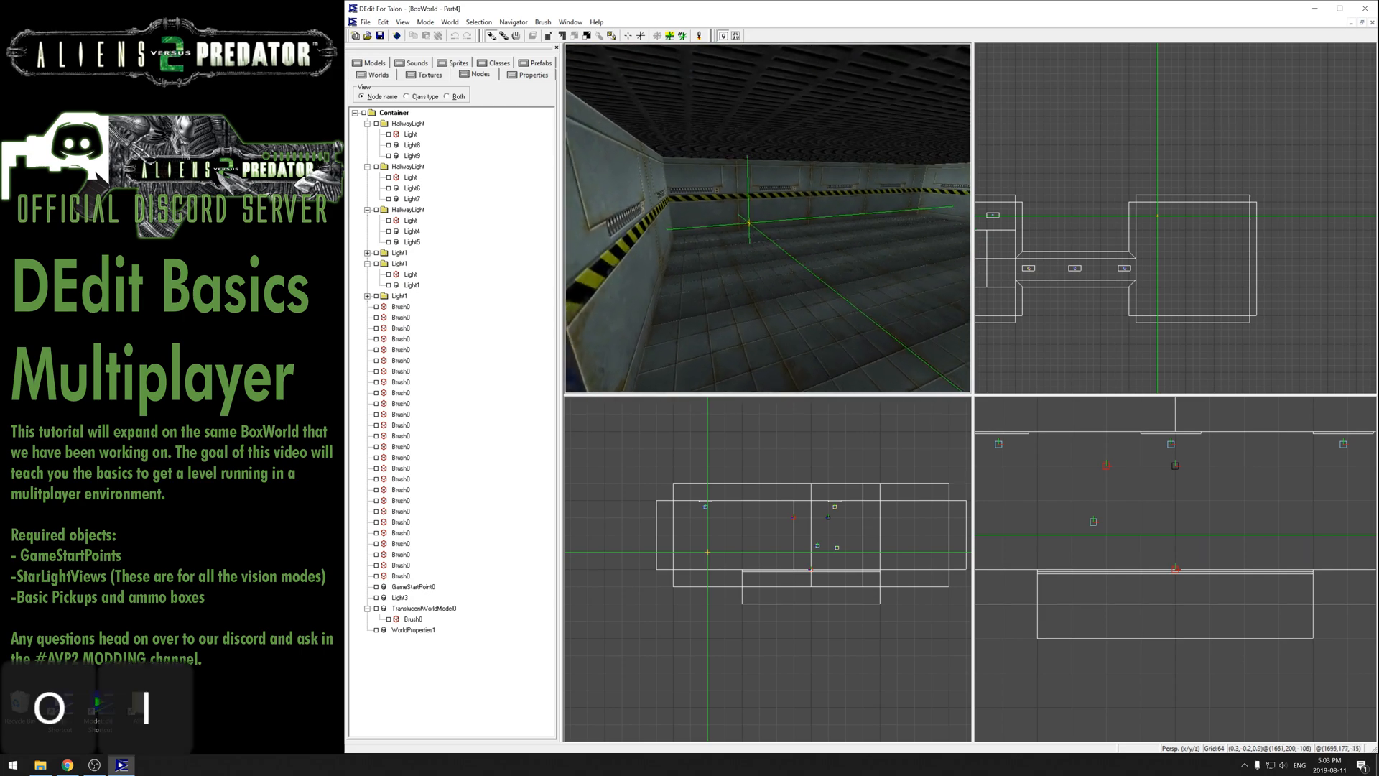
right_click(768, 220)
left_click(804, 415)
key("g")
key("a")
left_click(777, 456)
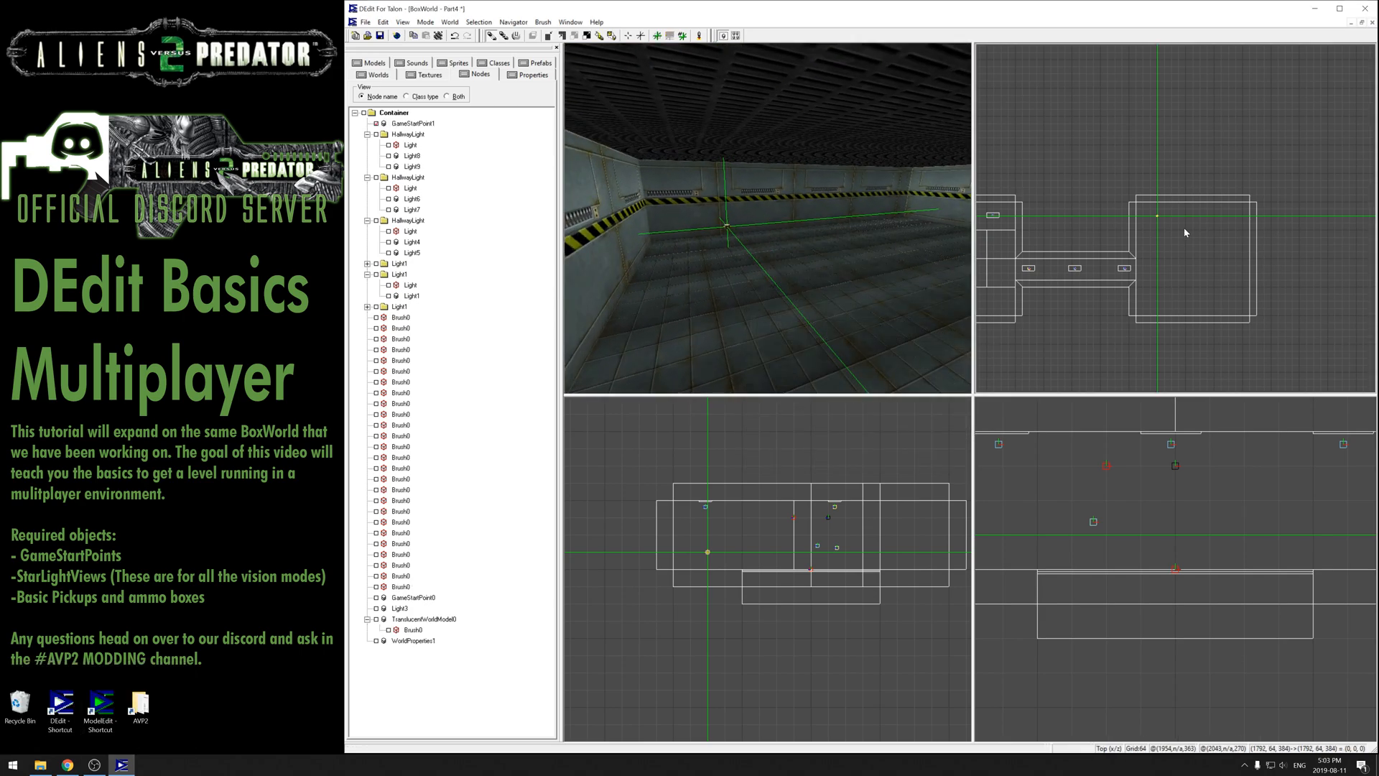
Examine the CharacterType options in the new GameStartPoint's properties
left_click(515, 75)
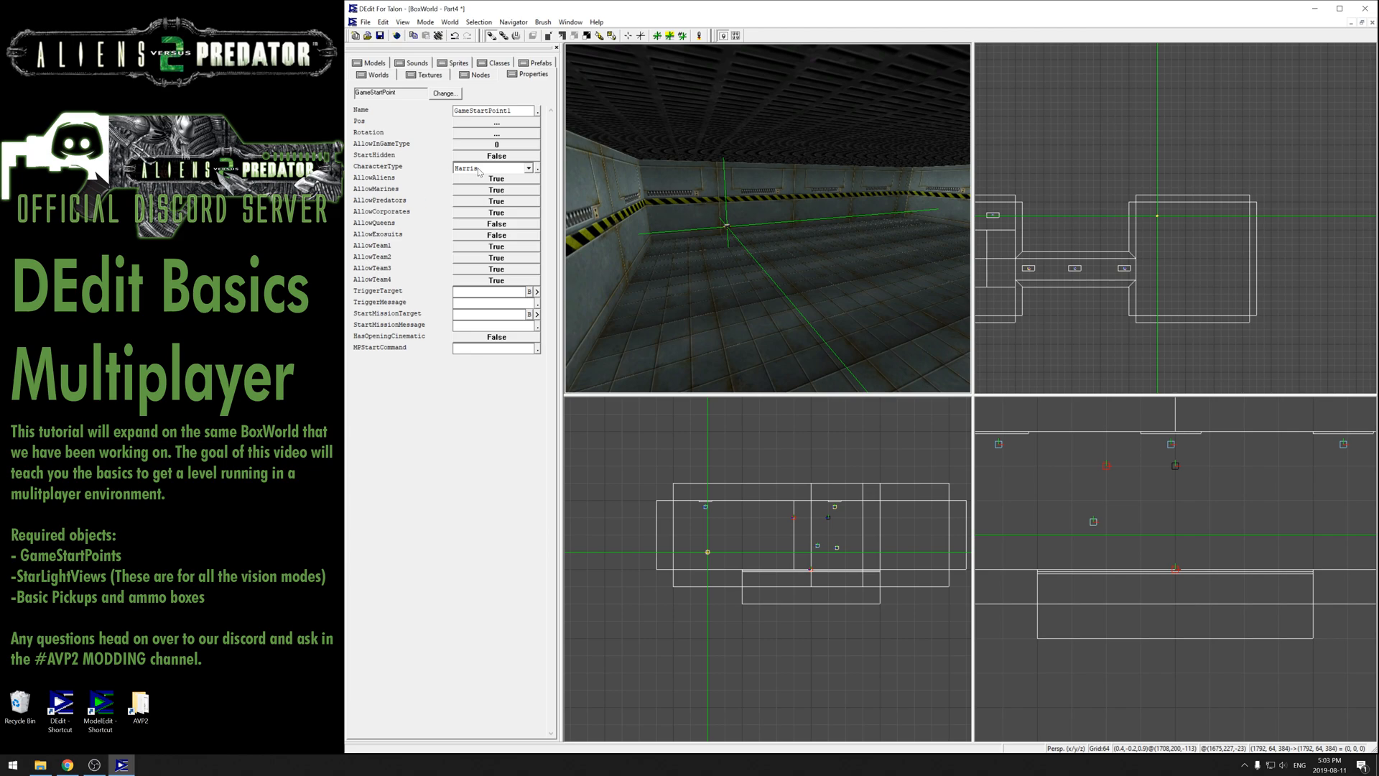
left_click(528, 169)
left_click_drag(535, 213, 536, 221)
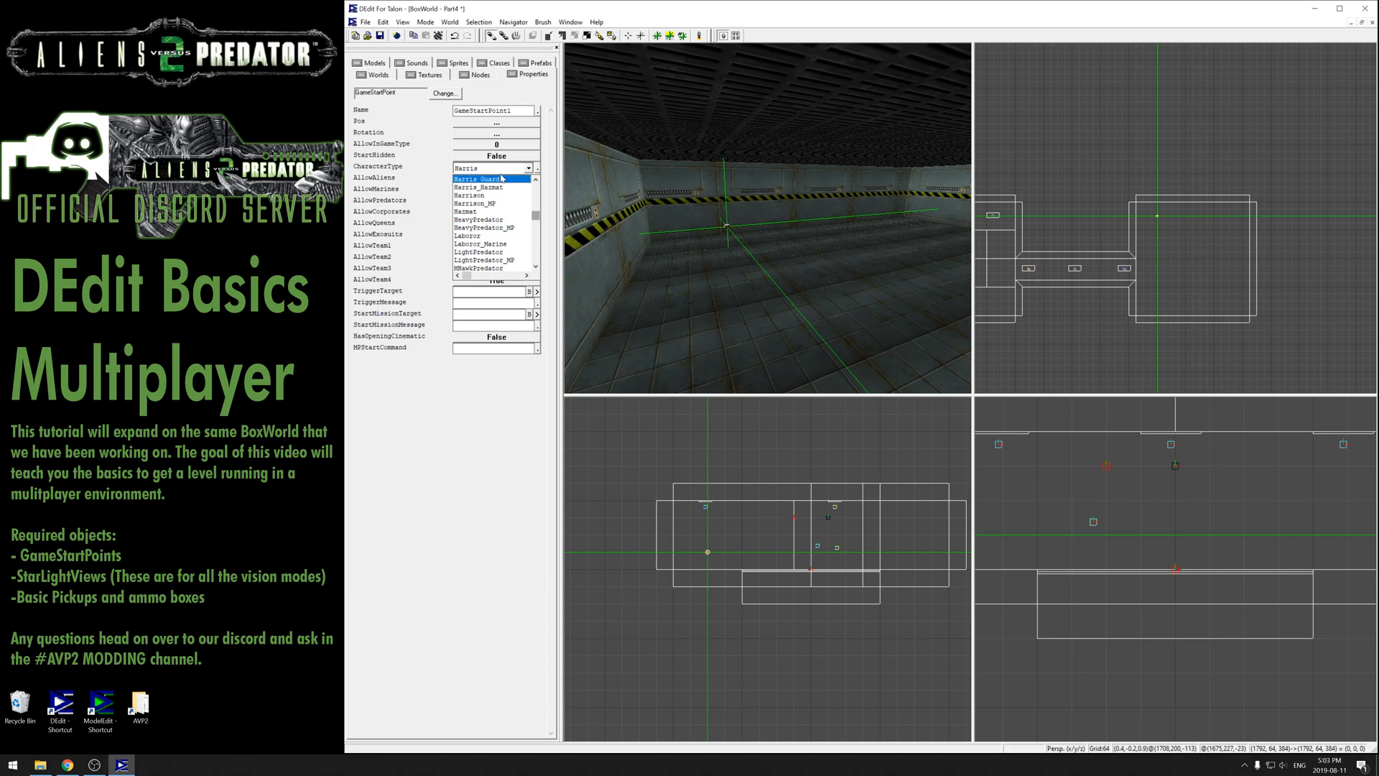
left_click(438, 178)
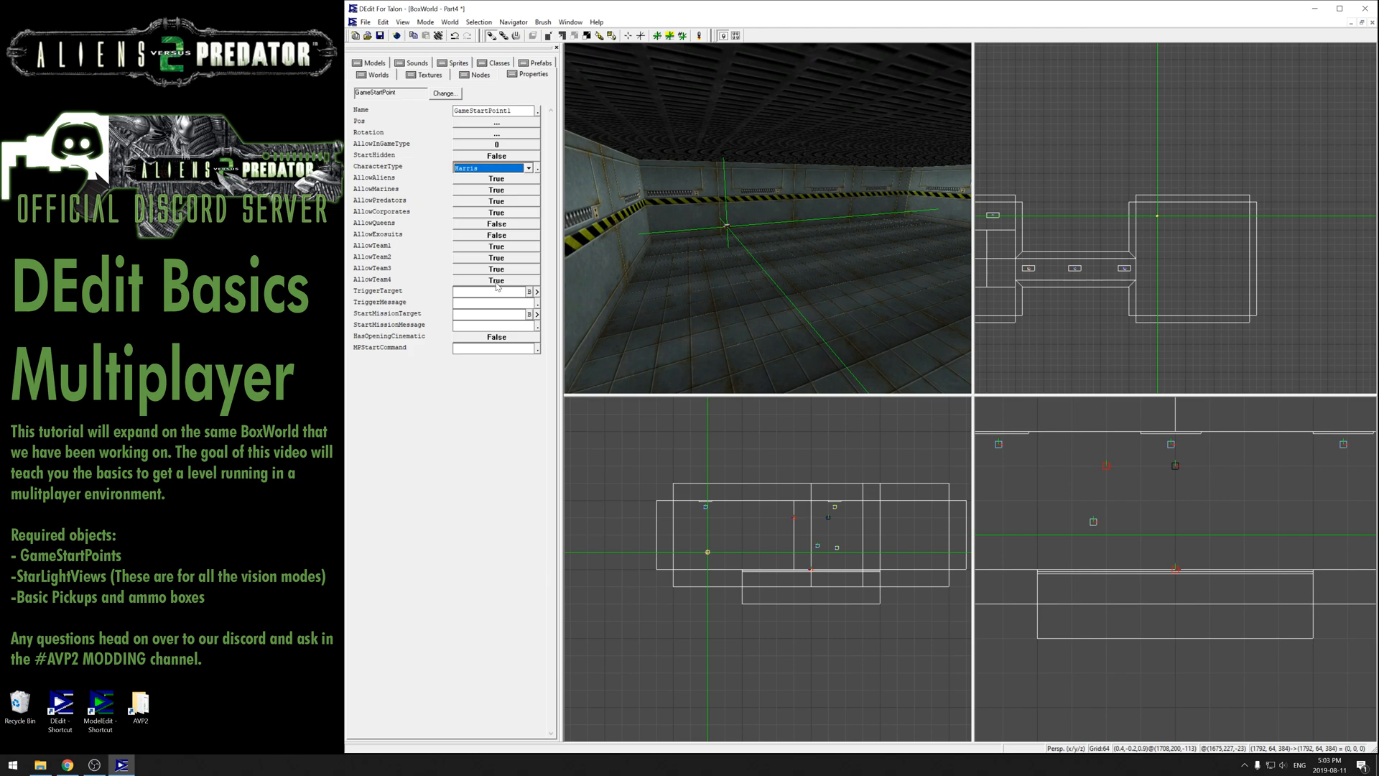
Set SP_Story, MP_Hunt, MP_Survivor, MP_Overrun and MP_Evac to False in the start point's AllowInGameType settings
left_click(502, 145)
left_click_drag(655, 284, 831, 230)
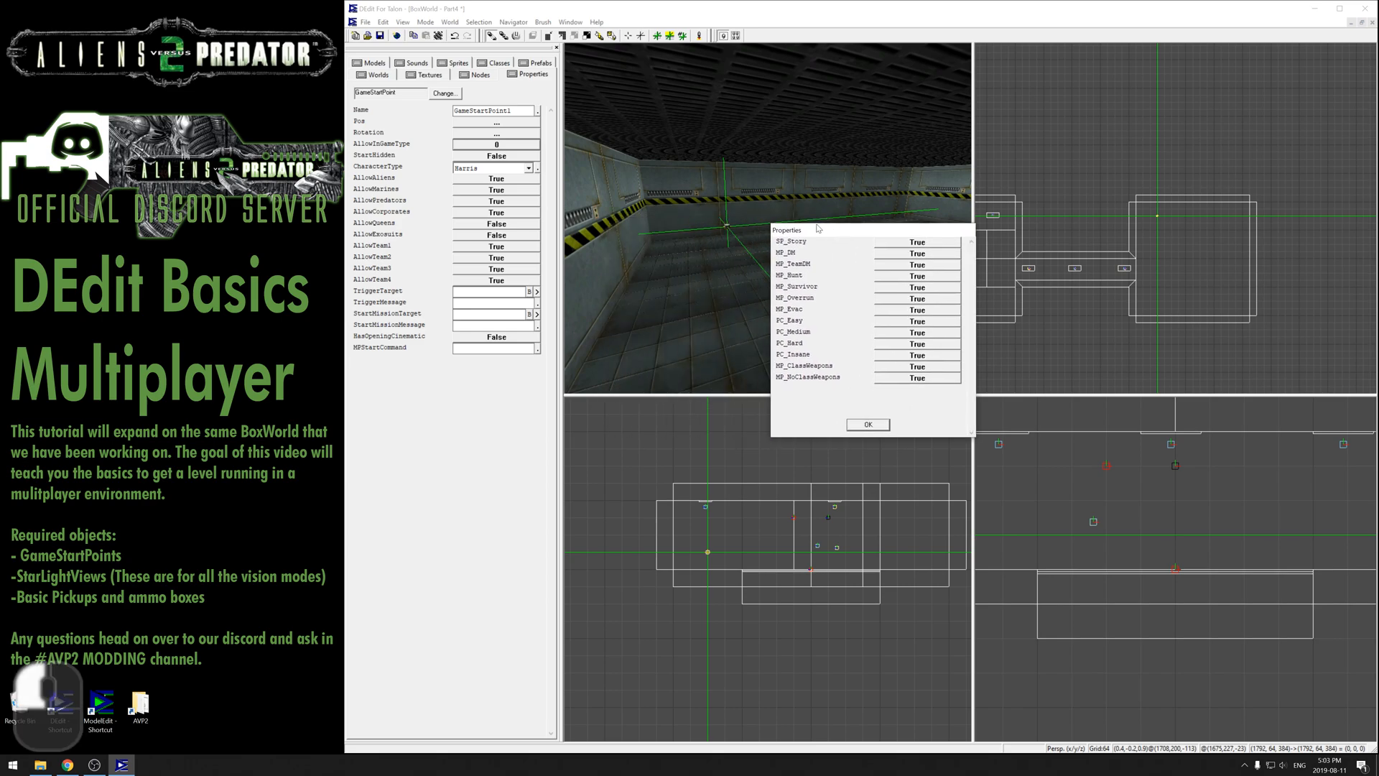
left_click(907, 242)
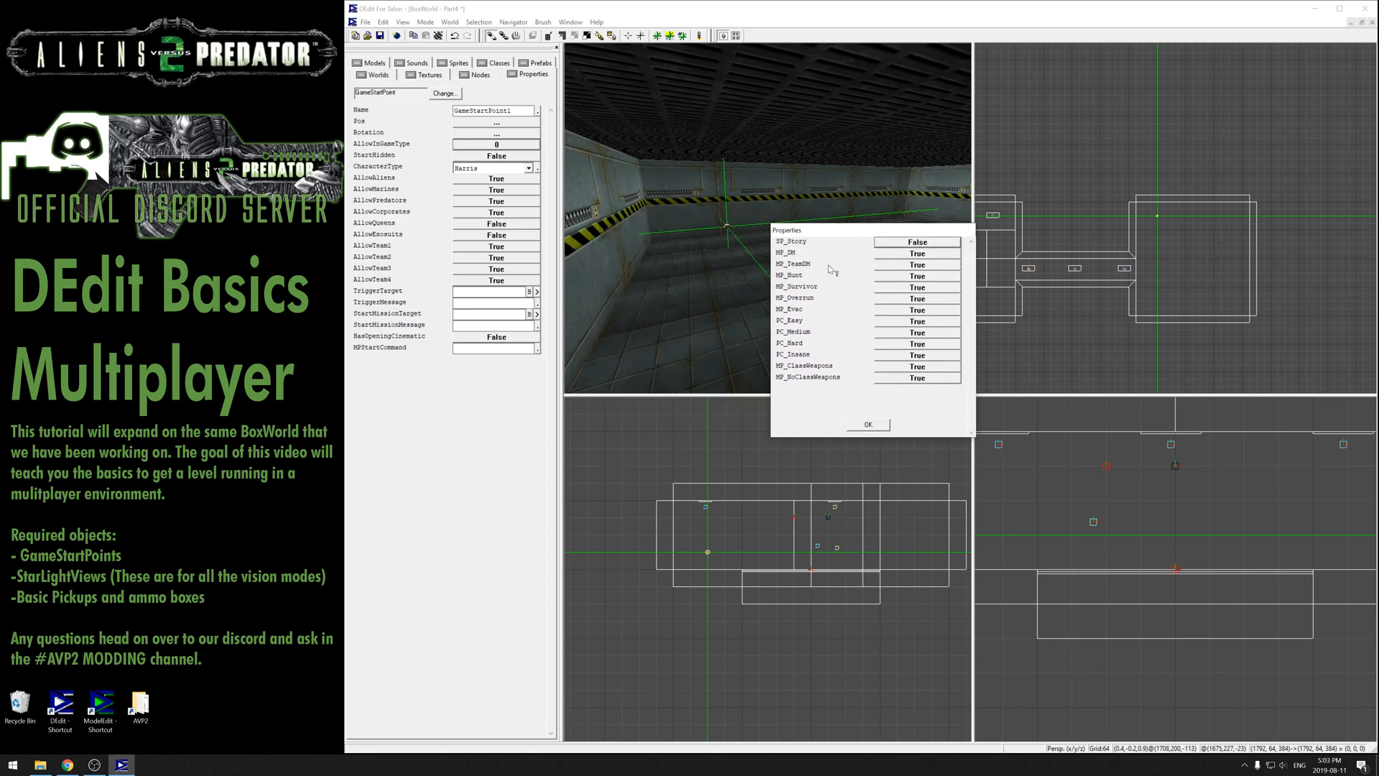
left_click(902, 276)
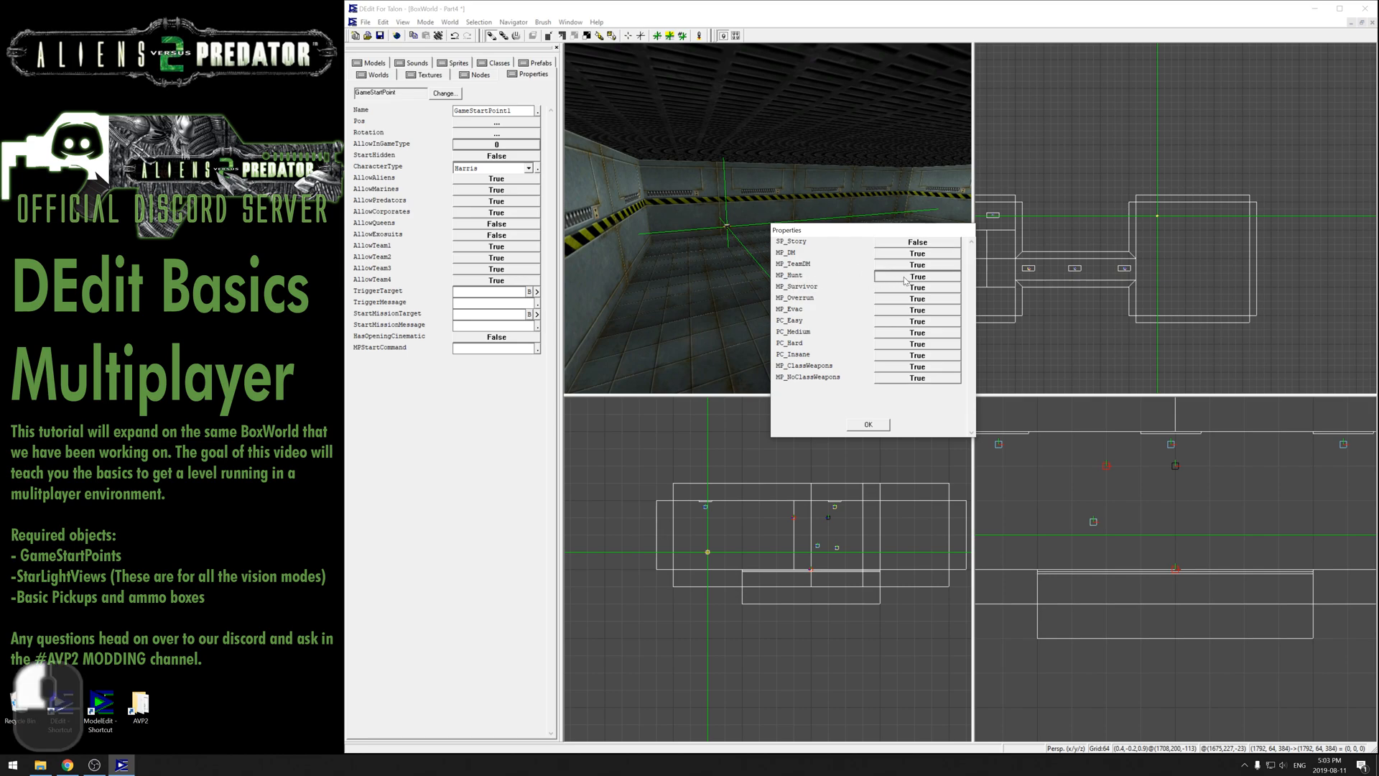
left_click(901, 289)
left_click(892, 301)
left_click(894, 311)
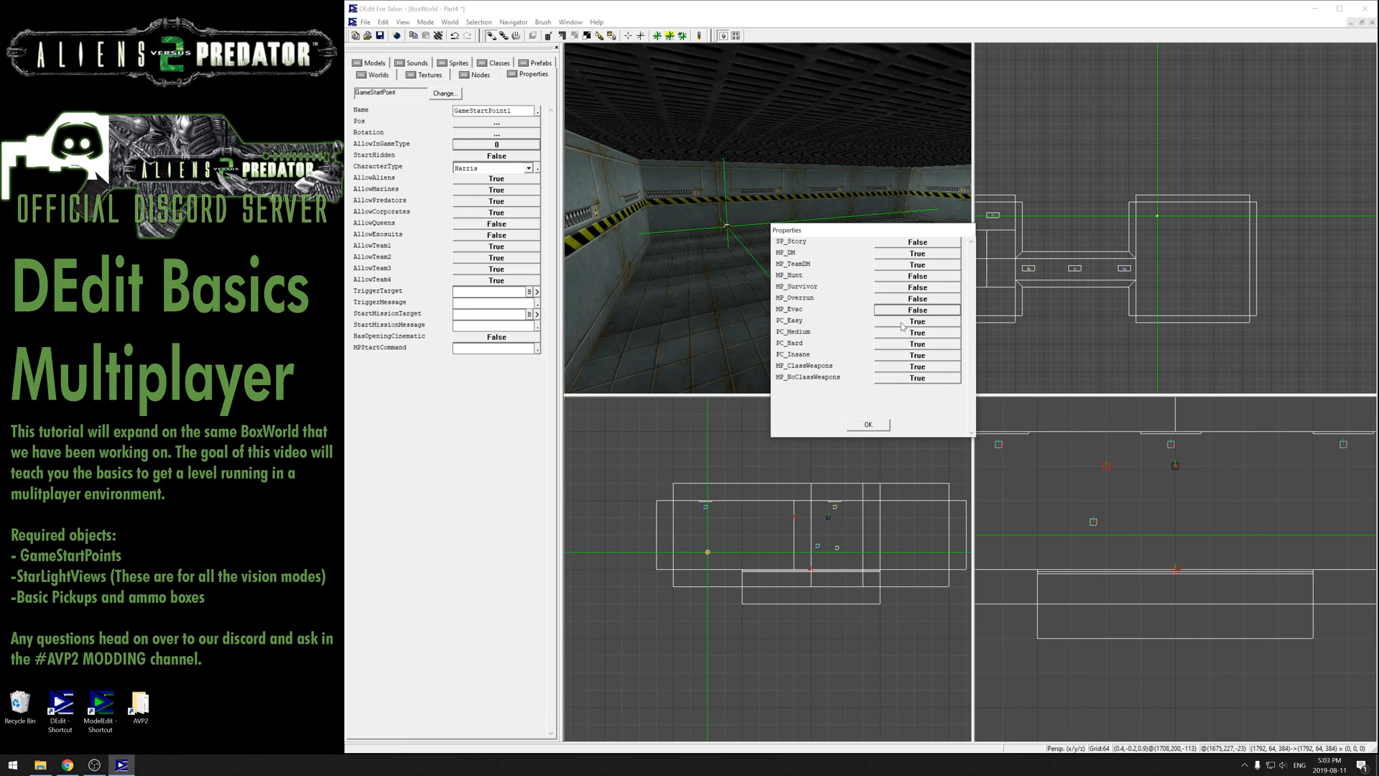
Set PC_Easy, PC_Medium, PC_Hard and PC_Insane to False for the start point and accept the game-type settings
left_click(901, 322)
left_click(901, 332)
left_click(901, 344)
left_click(902, 355)
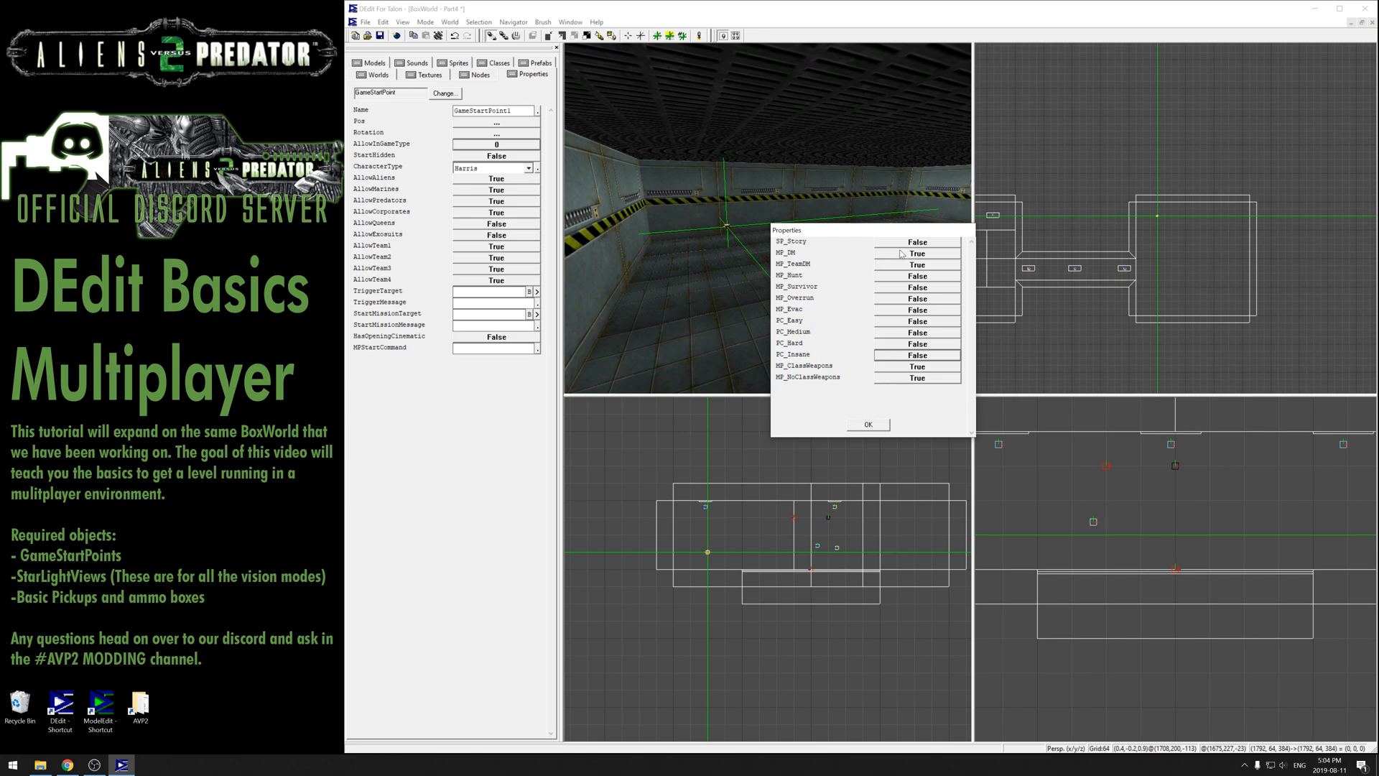
left_click(869, 425)
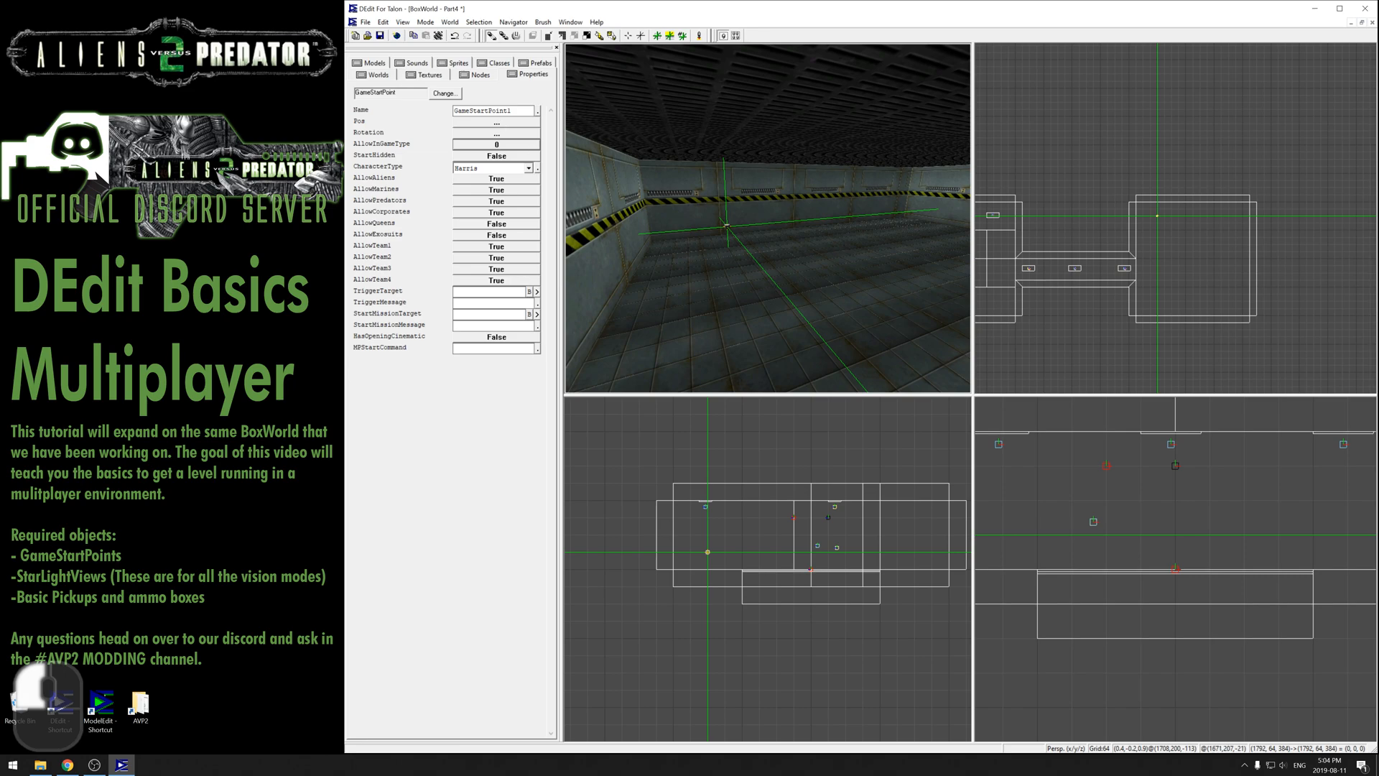
Duplicate the configured GameStartPoint to the east room's upper-right corner, at (2496, 64, 384)
left_click(1264, 229)
key("x")
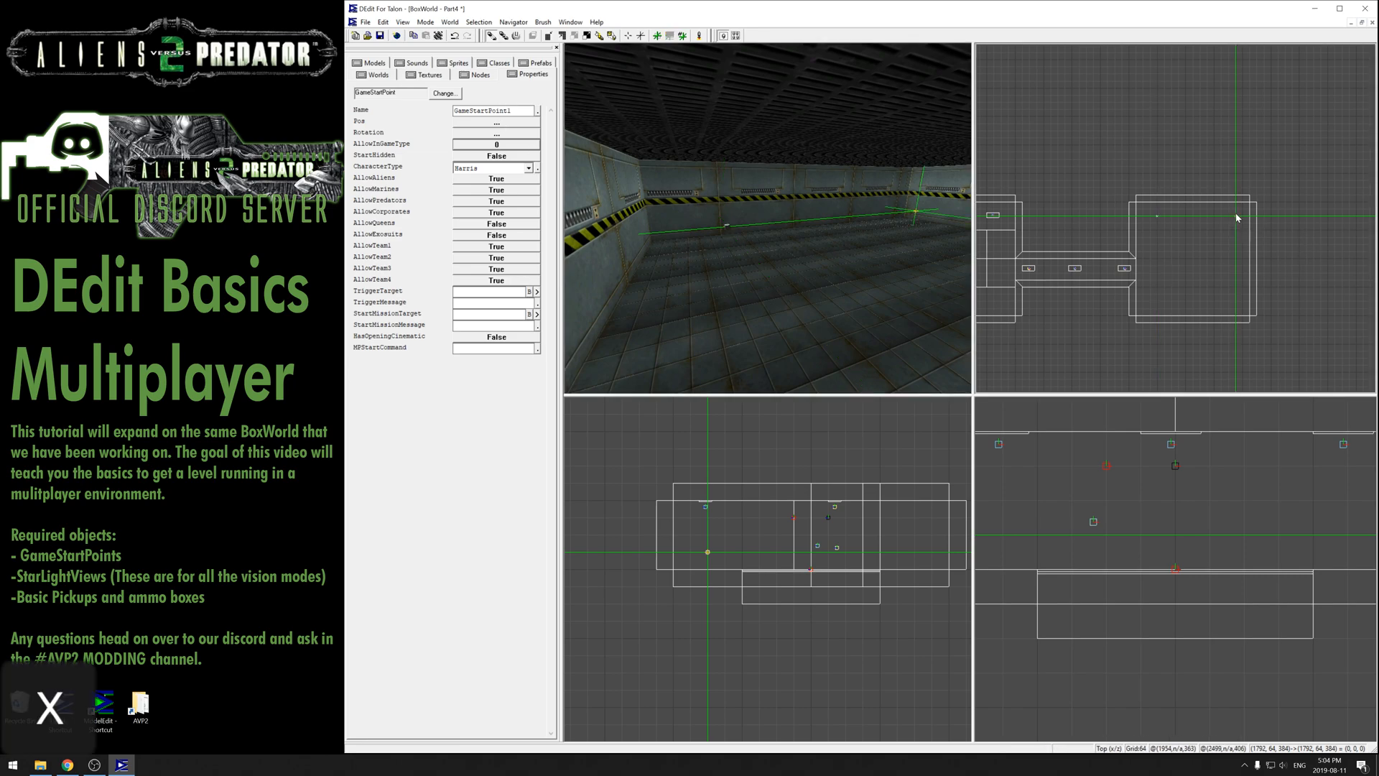
key("ctrl+h")
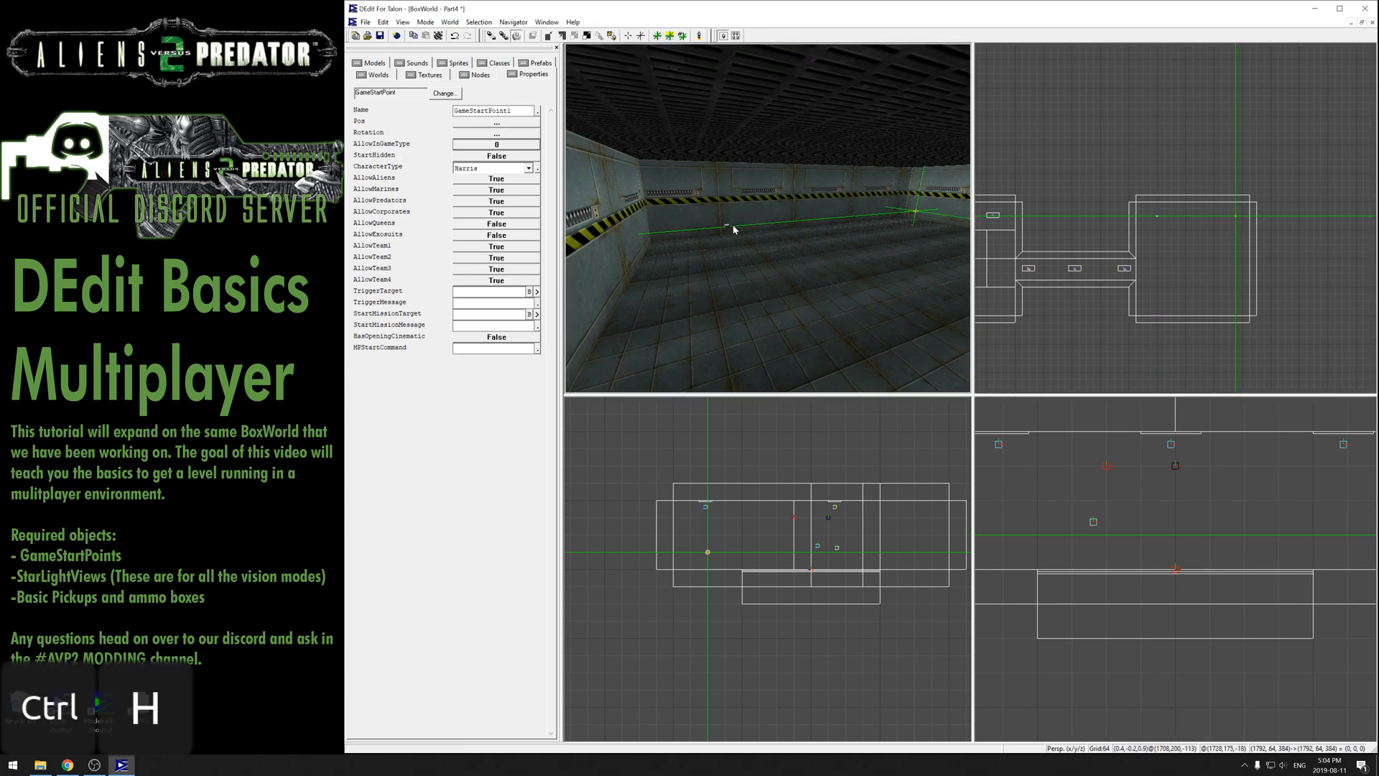
left_click(748, 232)
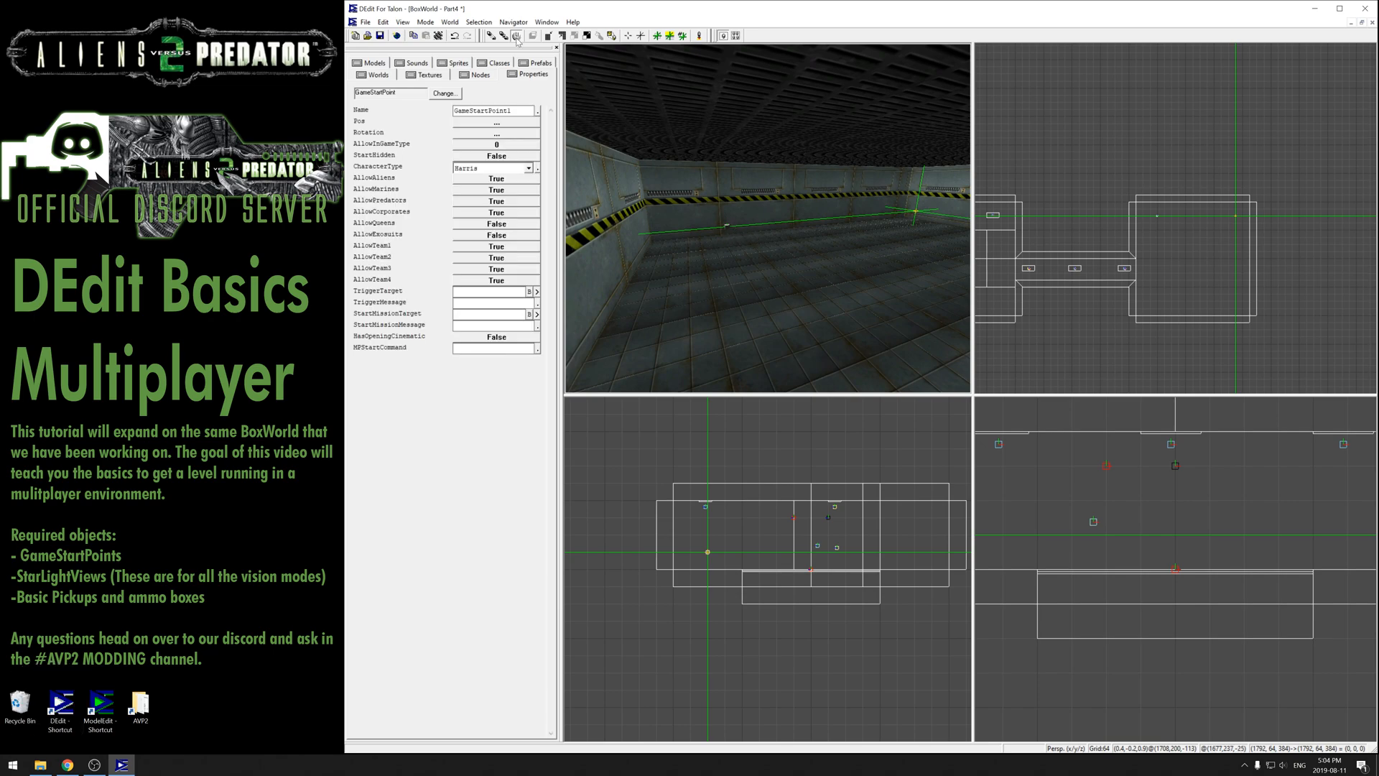
left_click(727, 249)
key("ctrl+c")
key("ctrl+v")
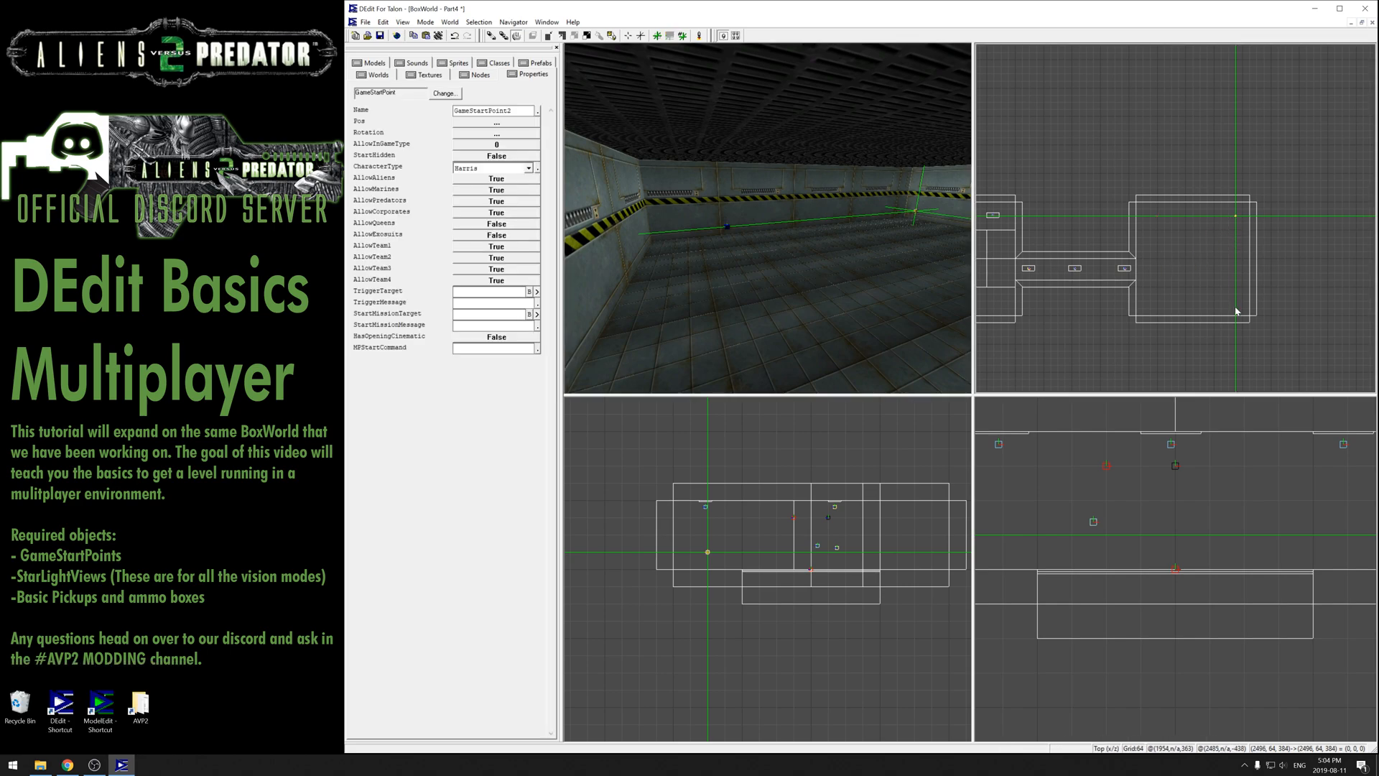
Paste copies of the start point into the east room's two lower corners, at (2496, 64, -384) and (1792, 64, -384)
key("x")
key("ctrl+v")
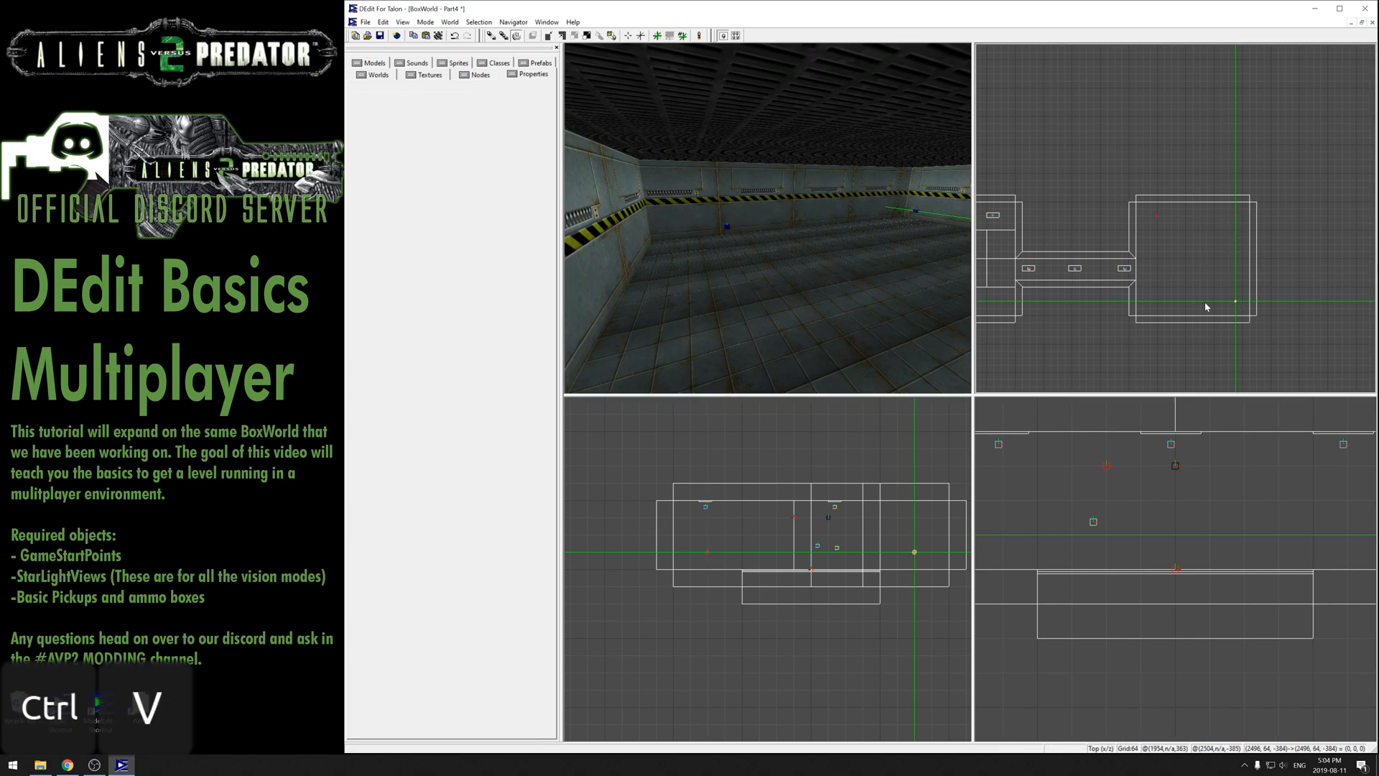
key("x")
key("ctrl+v")
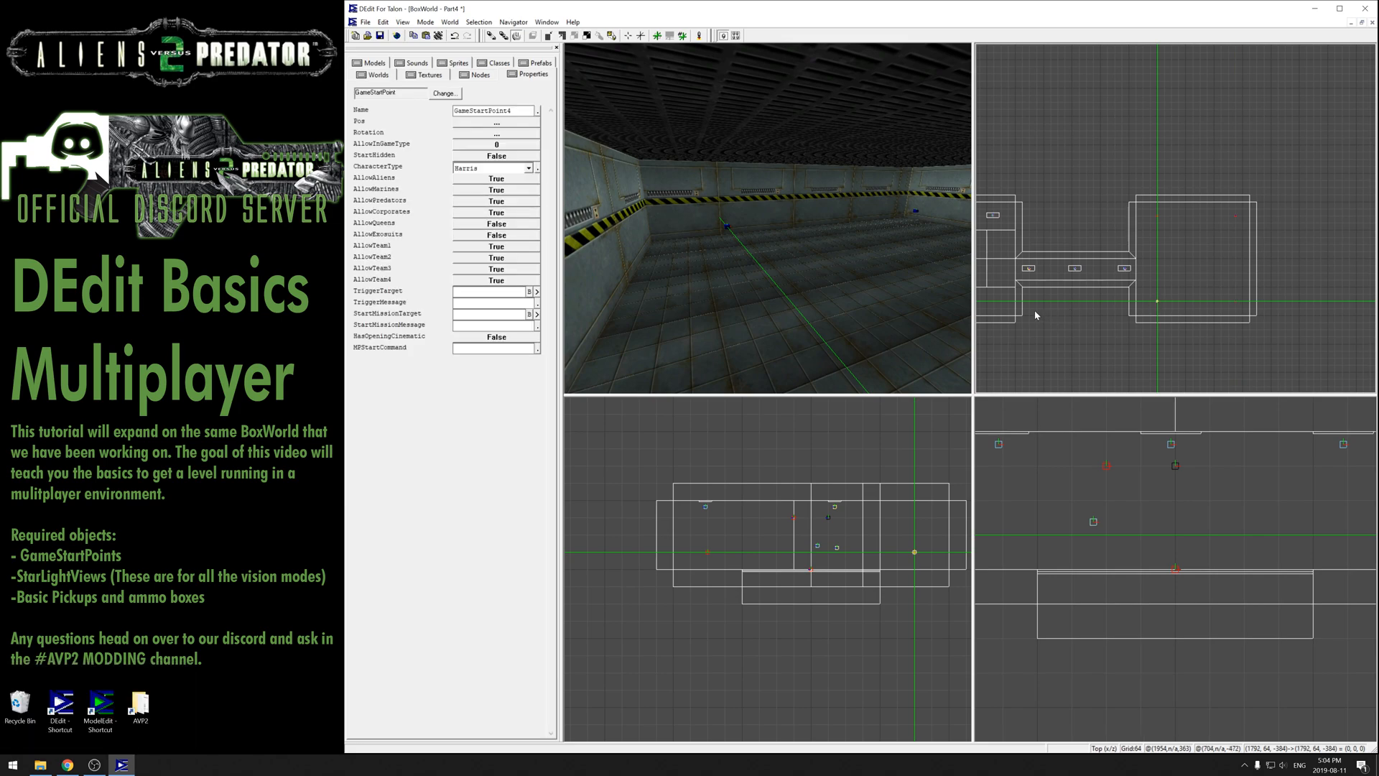
Paste two more start points into the west room's lower corners, at (384, 64, -384) and (-384, 64, -384)
key("x")
key("ctrl+v")
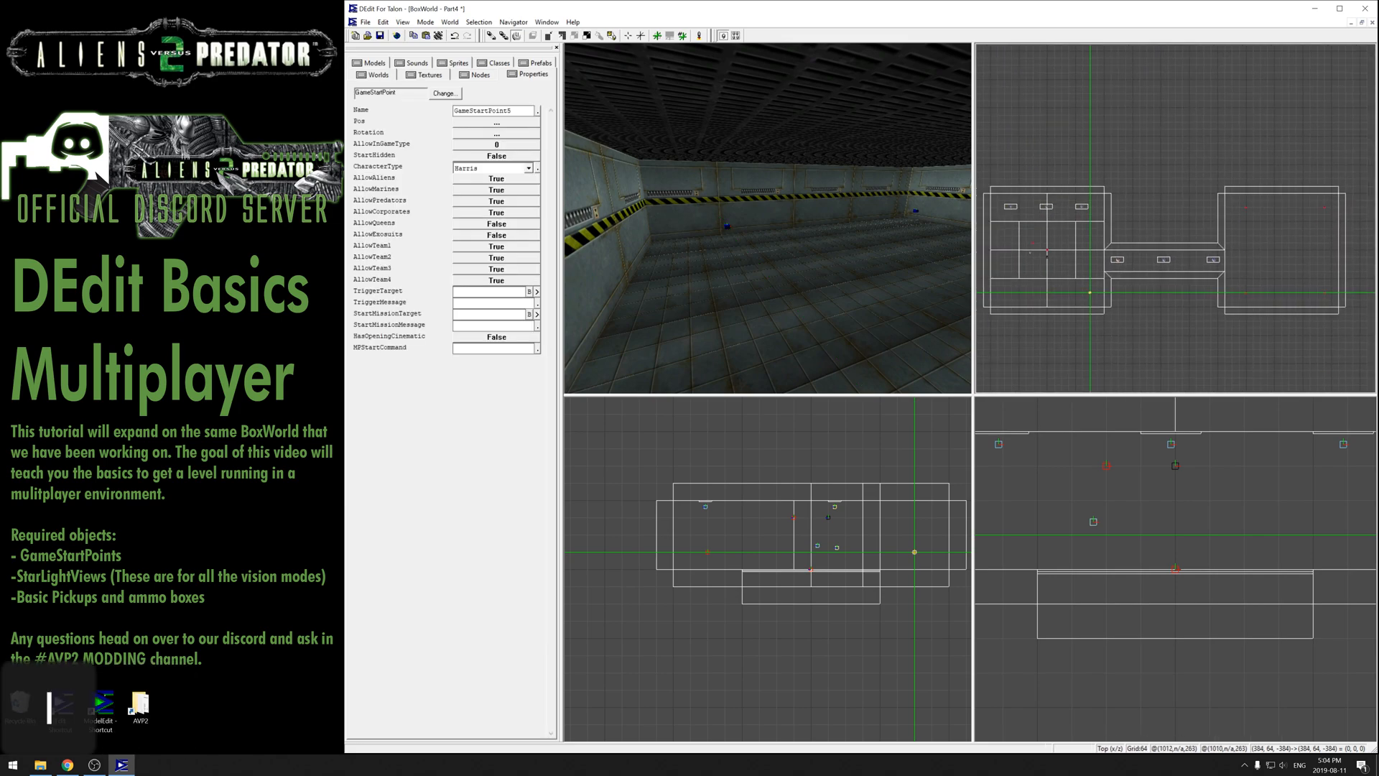
key("x")
key("ctrl+v")
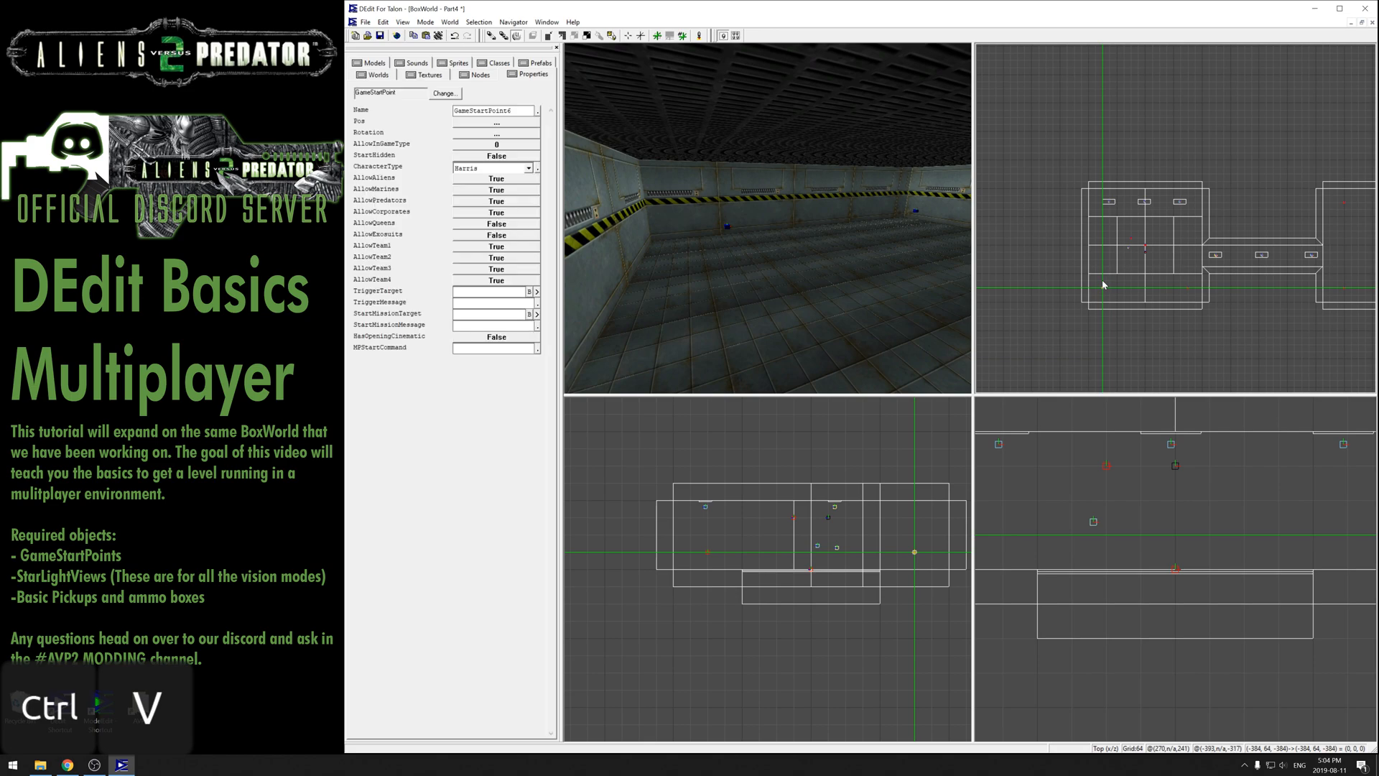
Examine the overall two-room layout and the west room's interior in the perspective view
key("o")
scroll(1192, 222, "down", 1)
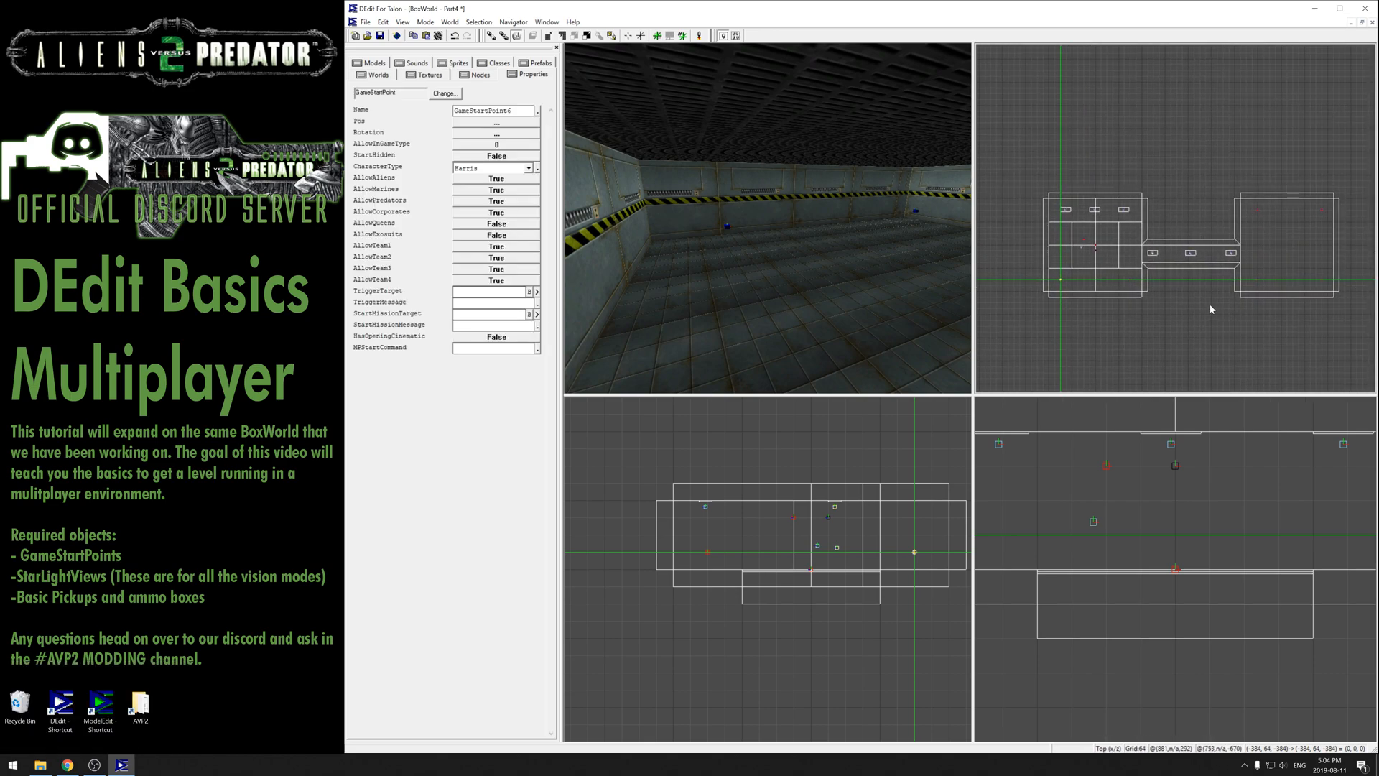
right_click_drag(897, 245, 840, 245)
key("i")
key("i")
key("o")
key("o")
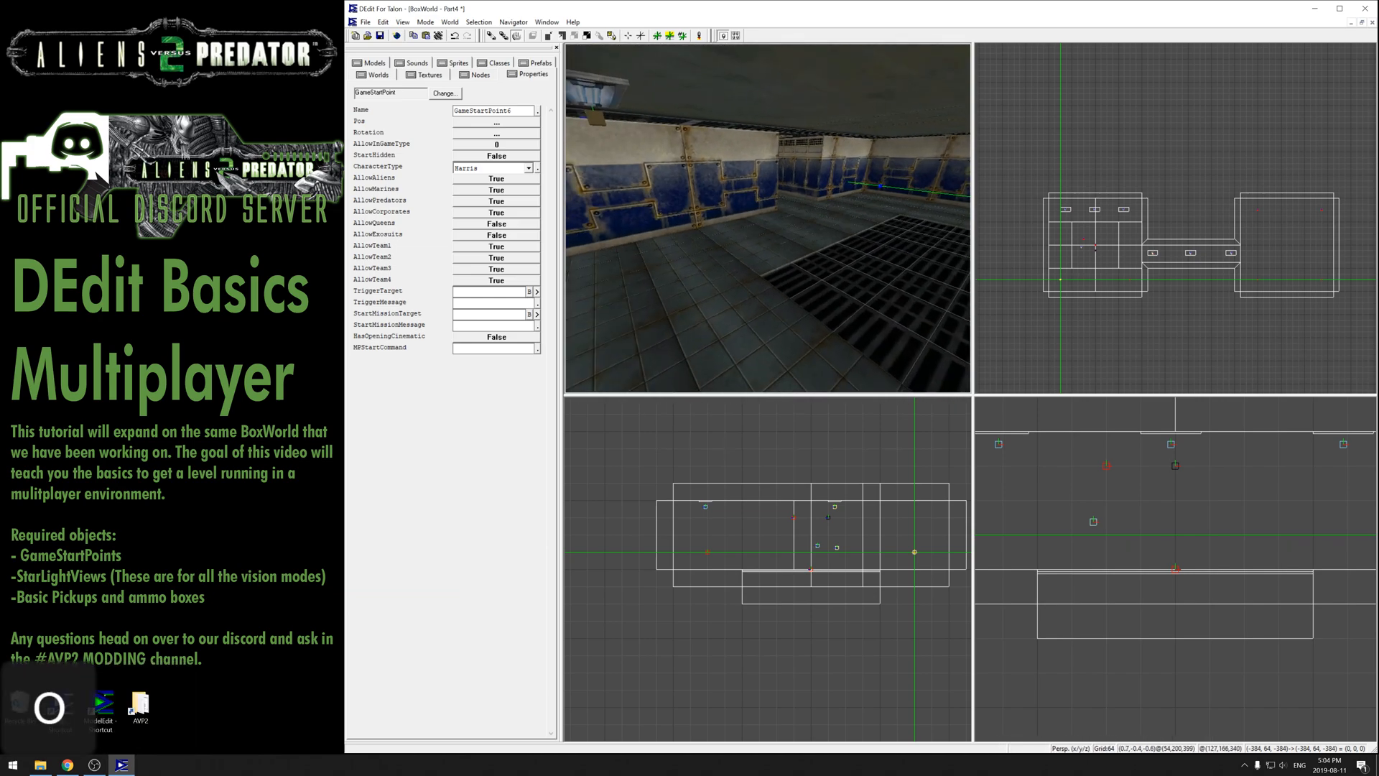
key("i")
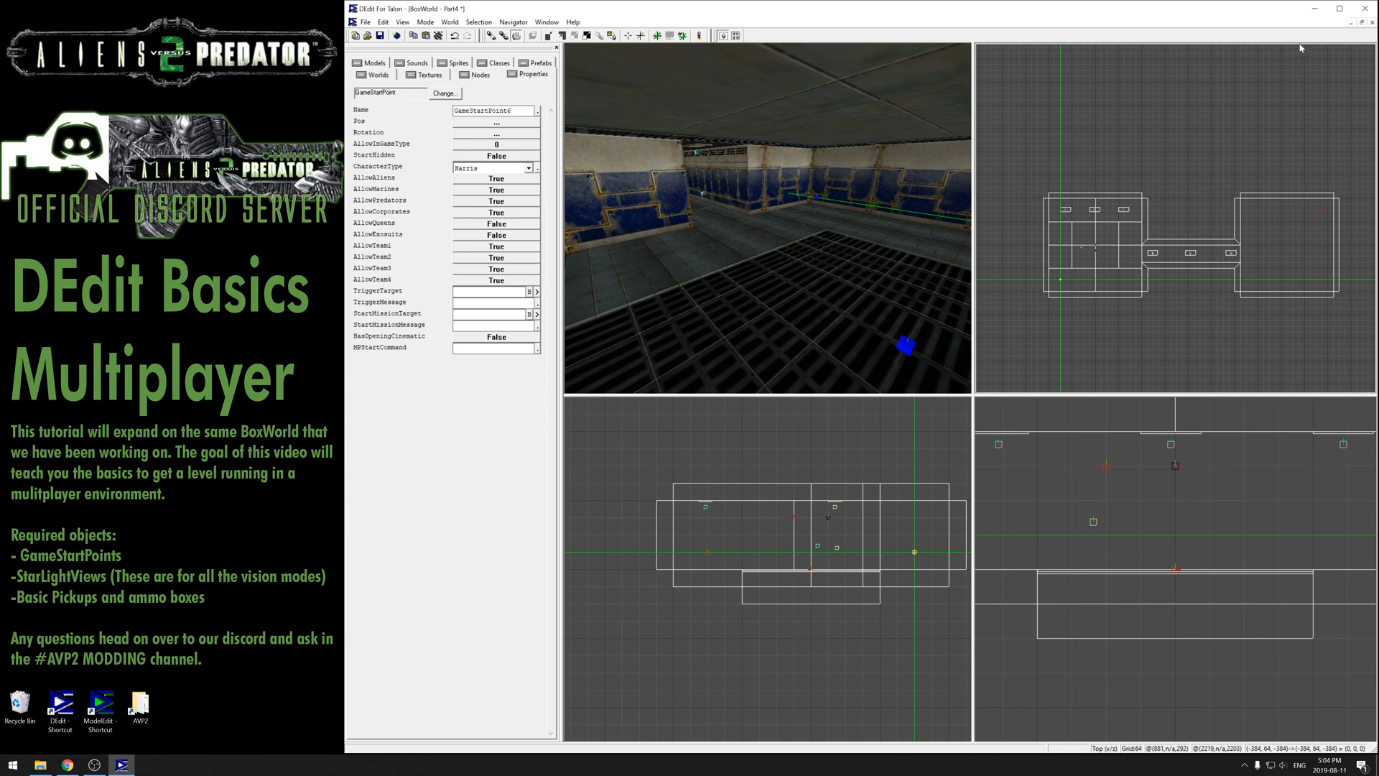
Open the Sample_DM world from the DM folder of the Multi worlds
left_click(390, 76)
double_click(387, 104)
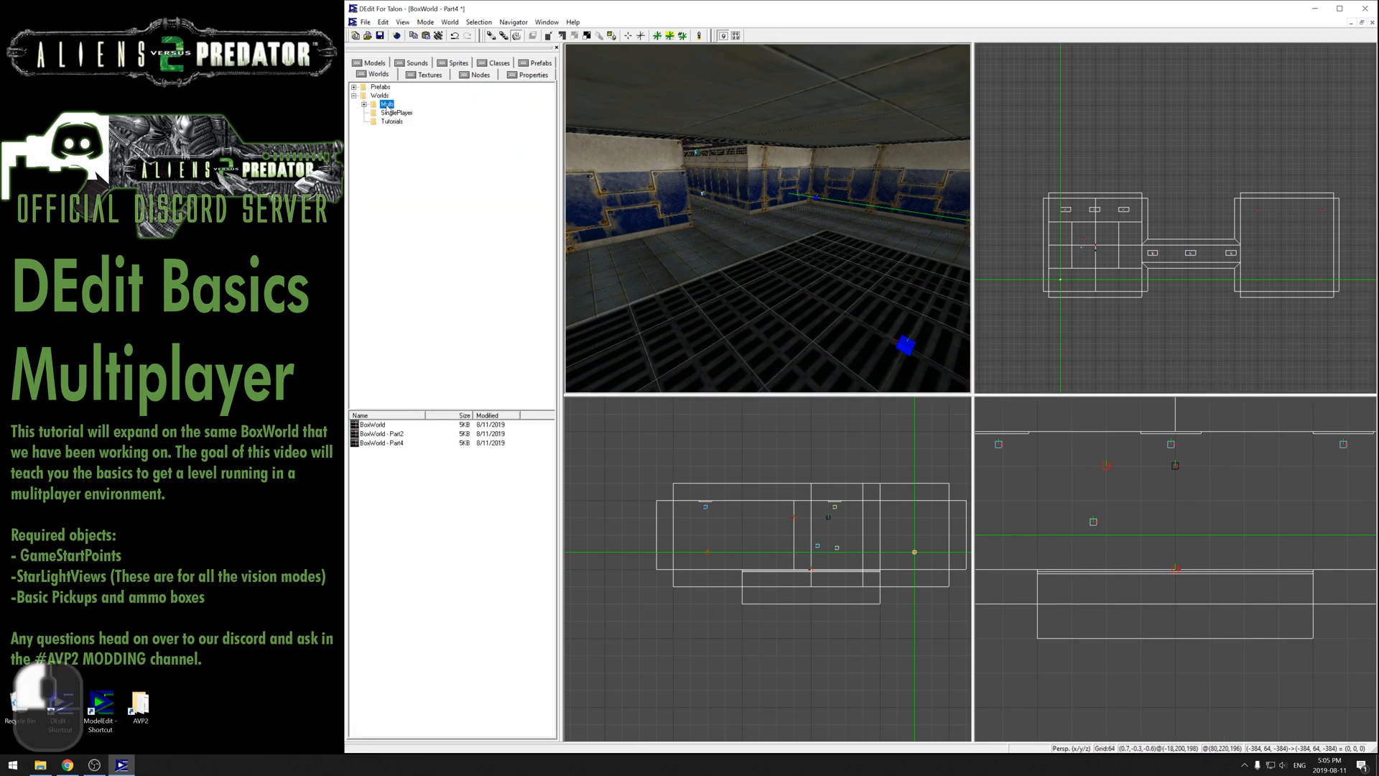
left_click(395, 113)
double_click(374, 425)
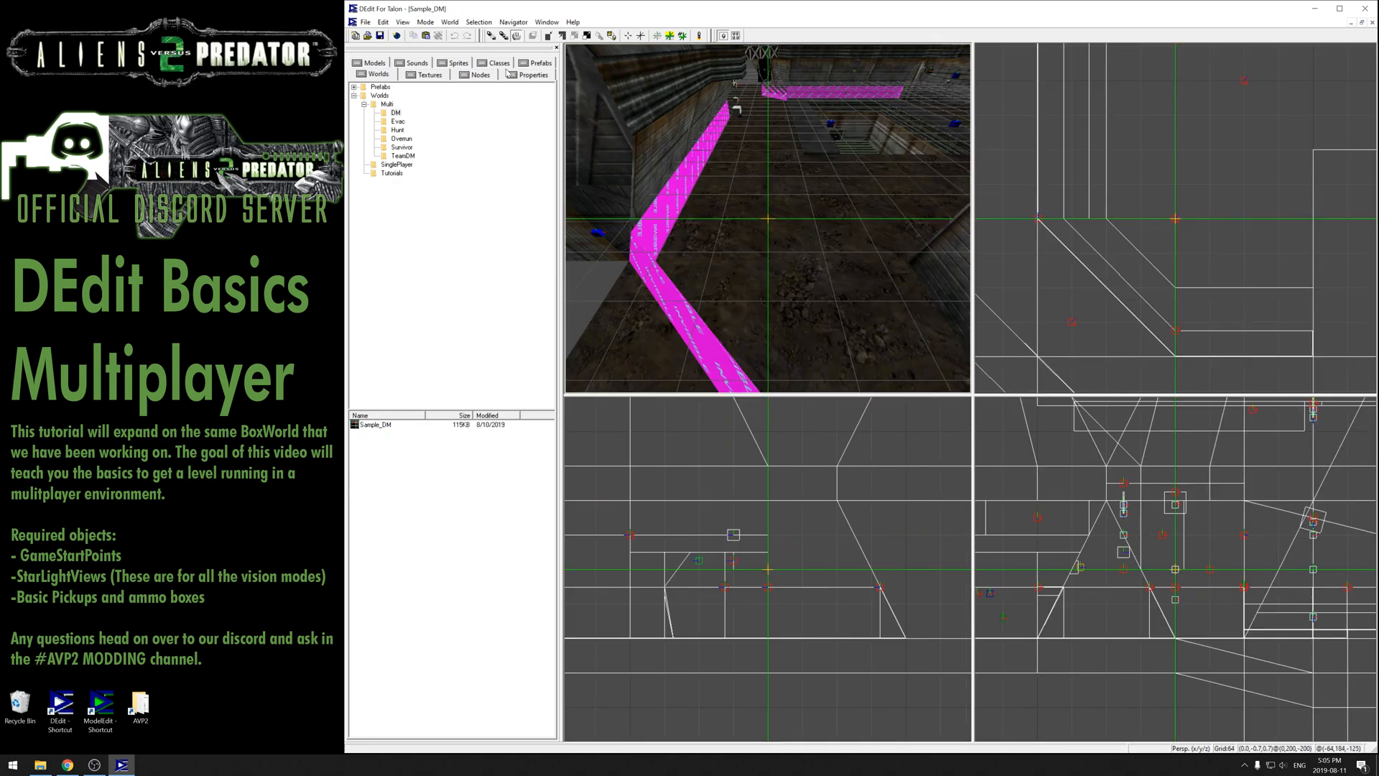
Display Sample_DM's node tree, collapse the expanded containers and expand 00 World Objects
left_click(481, 76)
left_click_drag(550, 690, 552, 152)
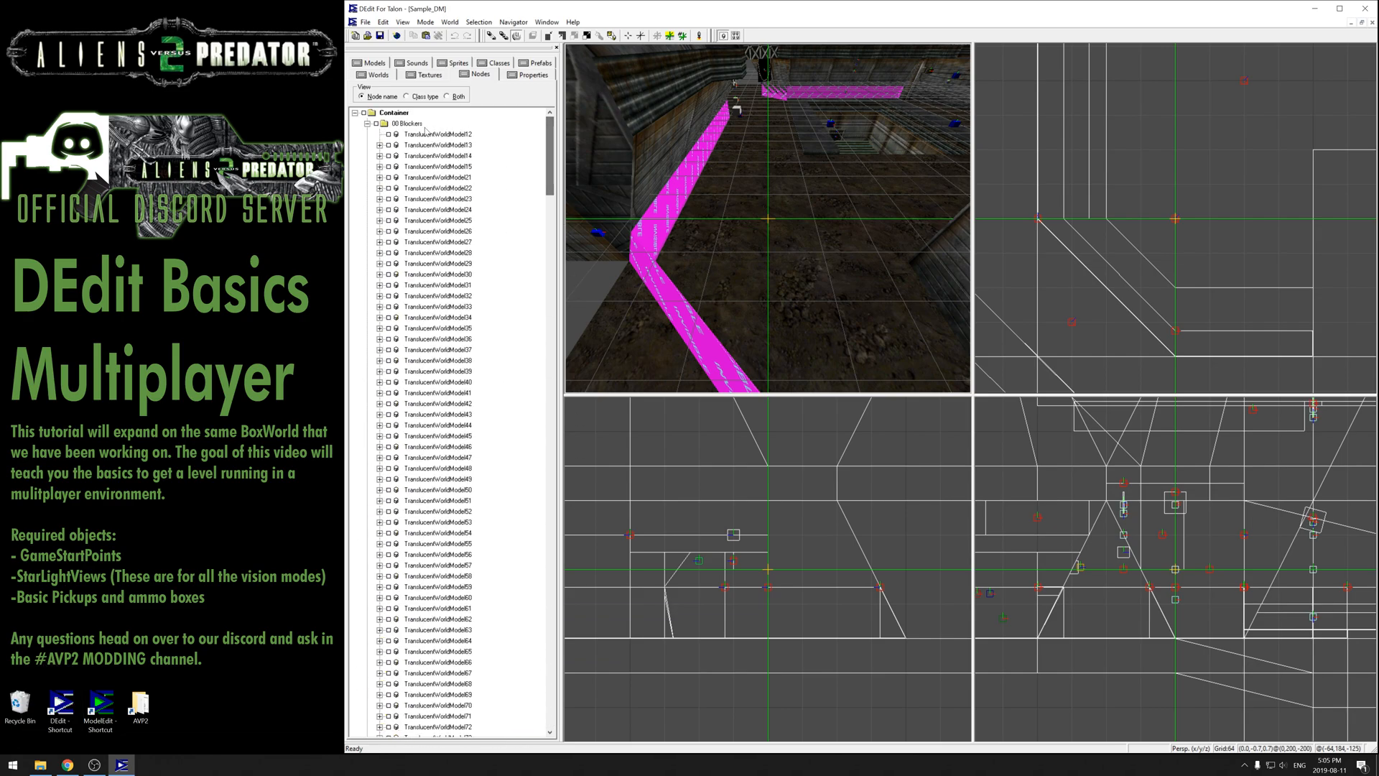
left_click(367, 124)
left_click(367, 145)
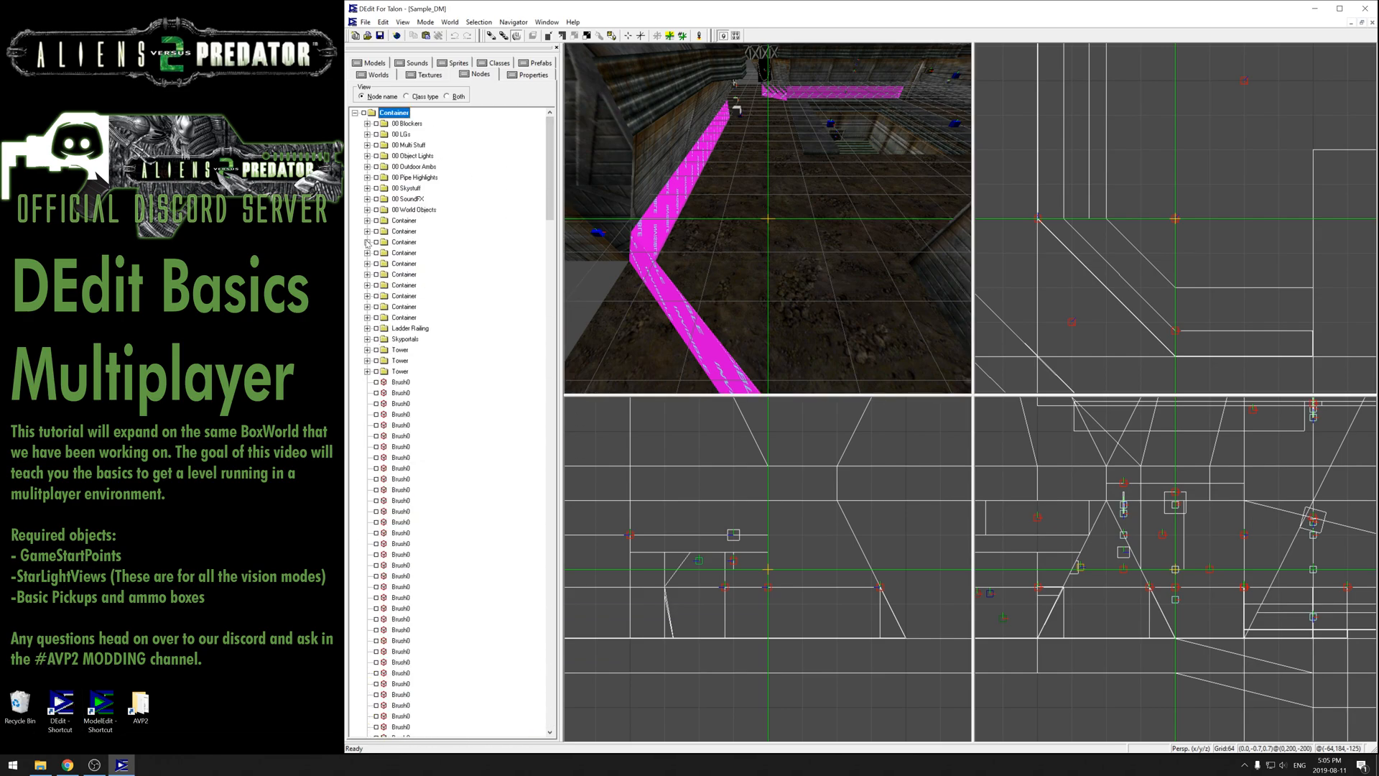
left_click(367, 210)
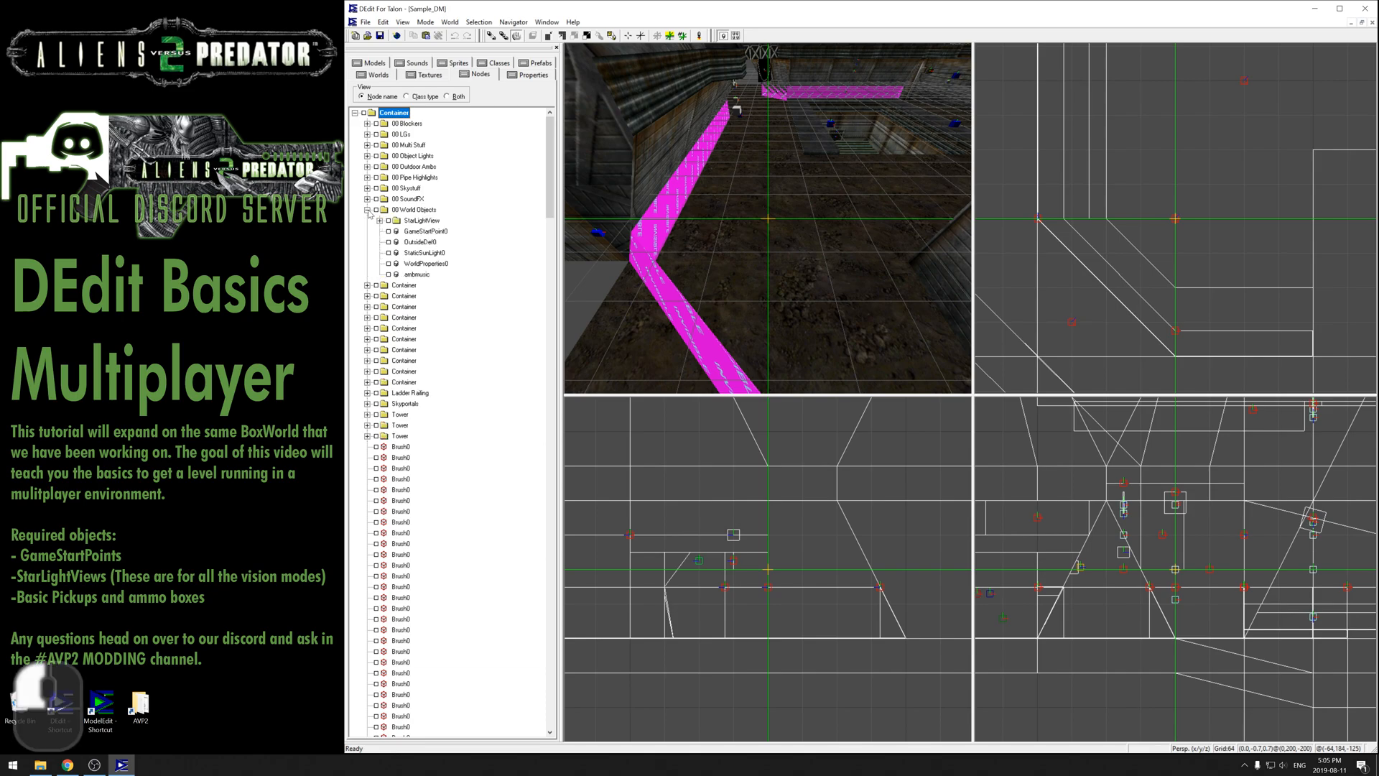
Expand the StarLightView container in 00 World Objects and select it with all its vision-mode objects
left_click(379, 220)
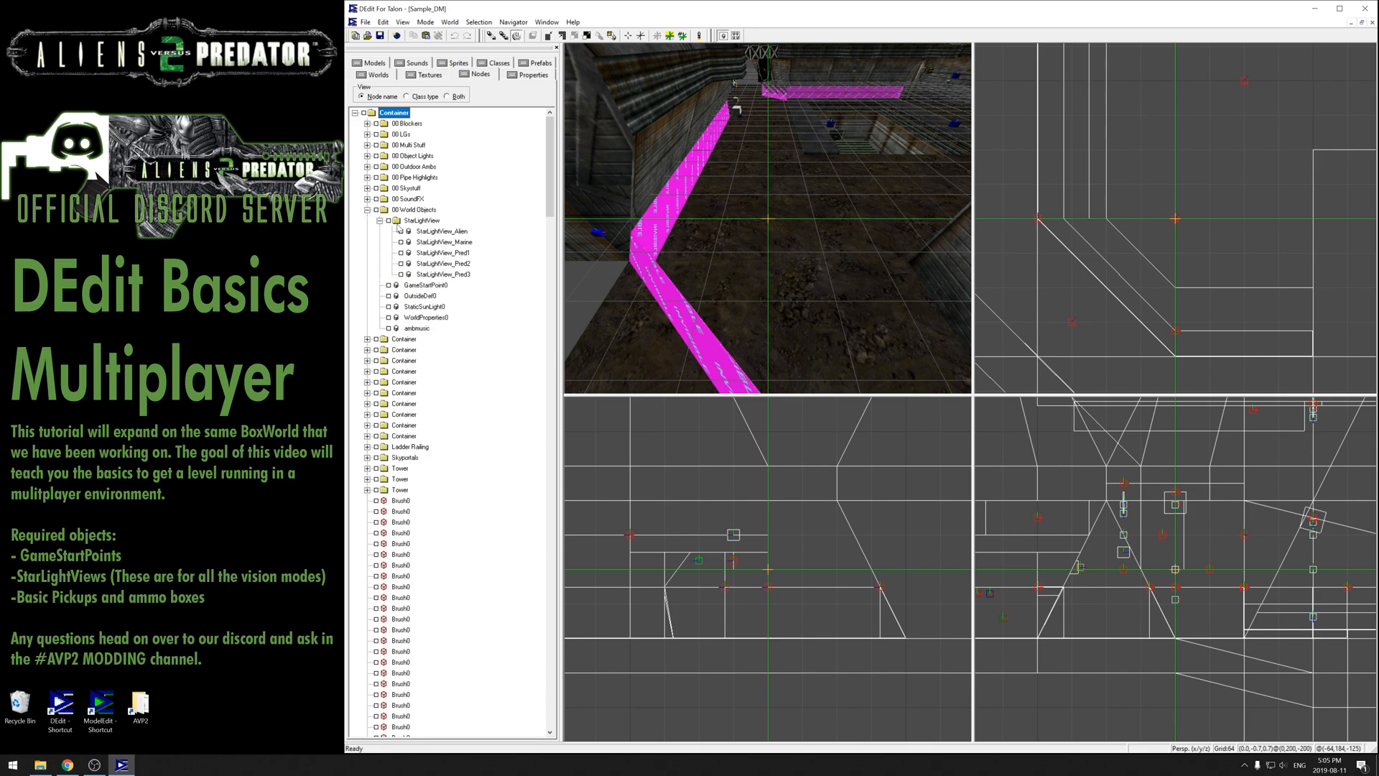
left_click(420, 220)
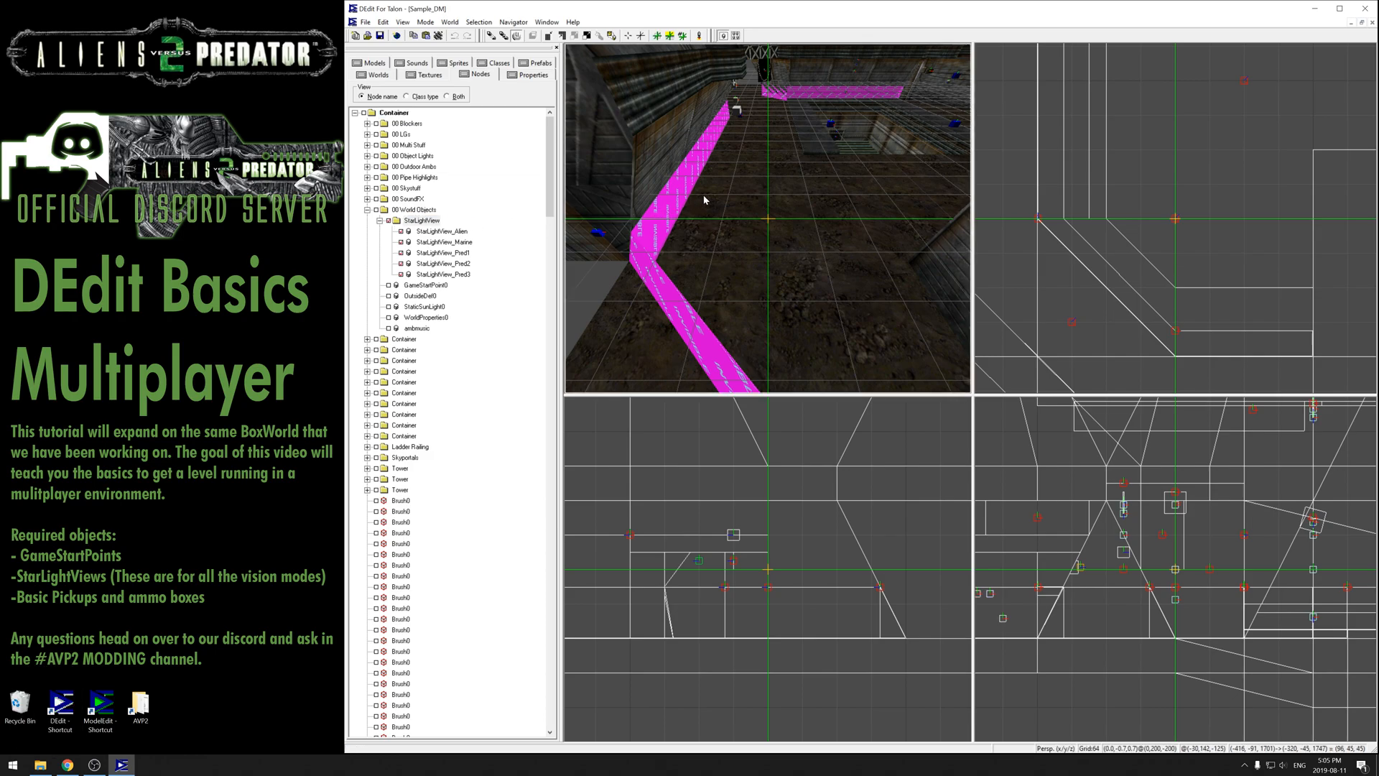
scroll(1165, 229, "down", 8)
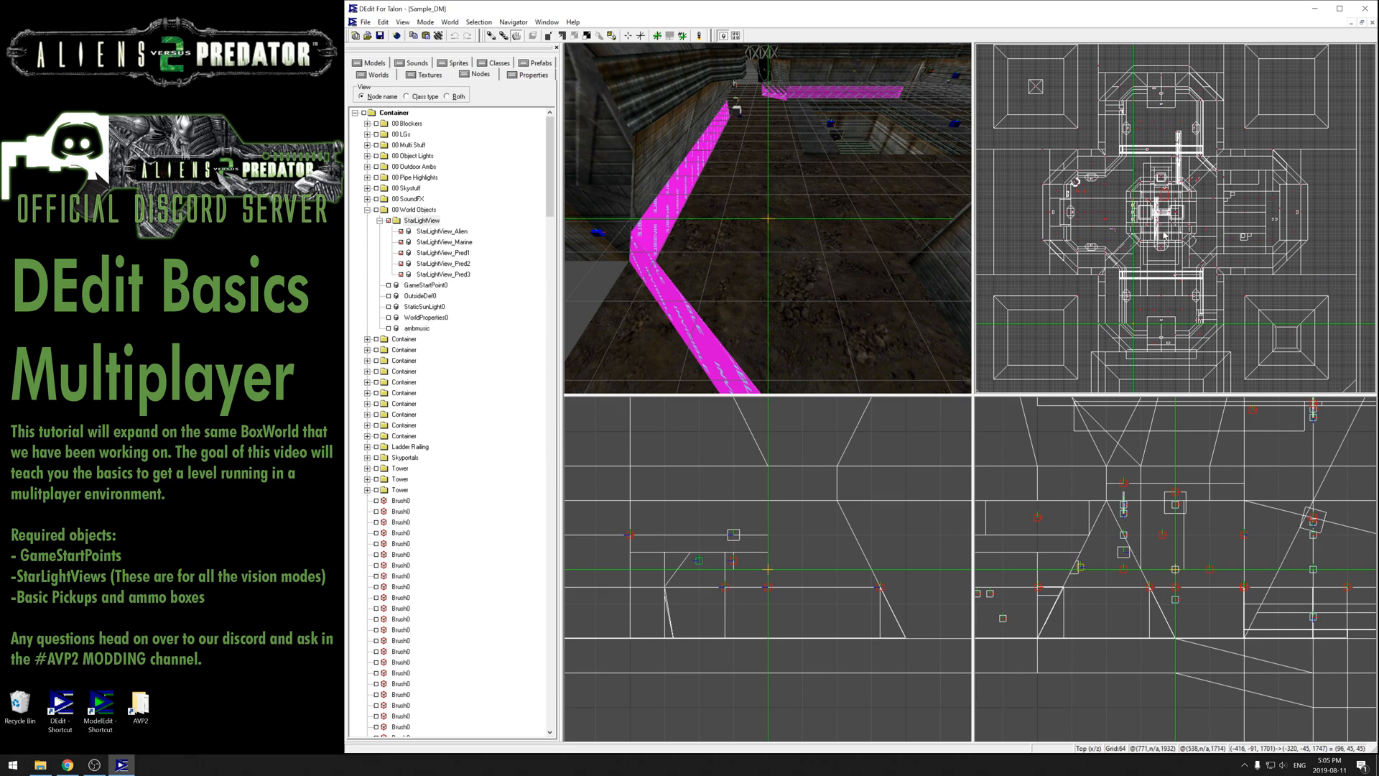
Copy Sample_DM's StarLightView container with its vision-mode objects and paste it into the west room of BoxWorld - Part4
key("ctrl+c")
left_click(1352, 23)
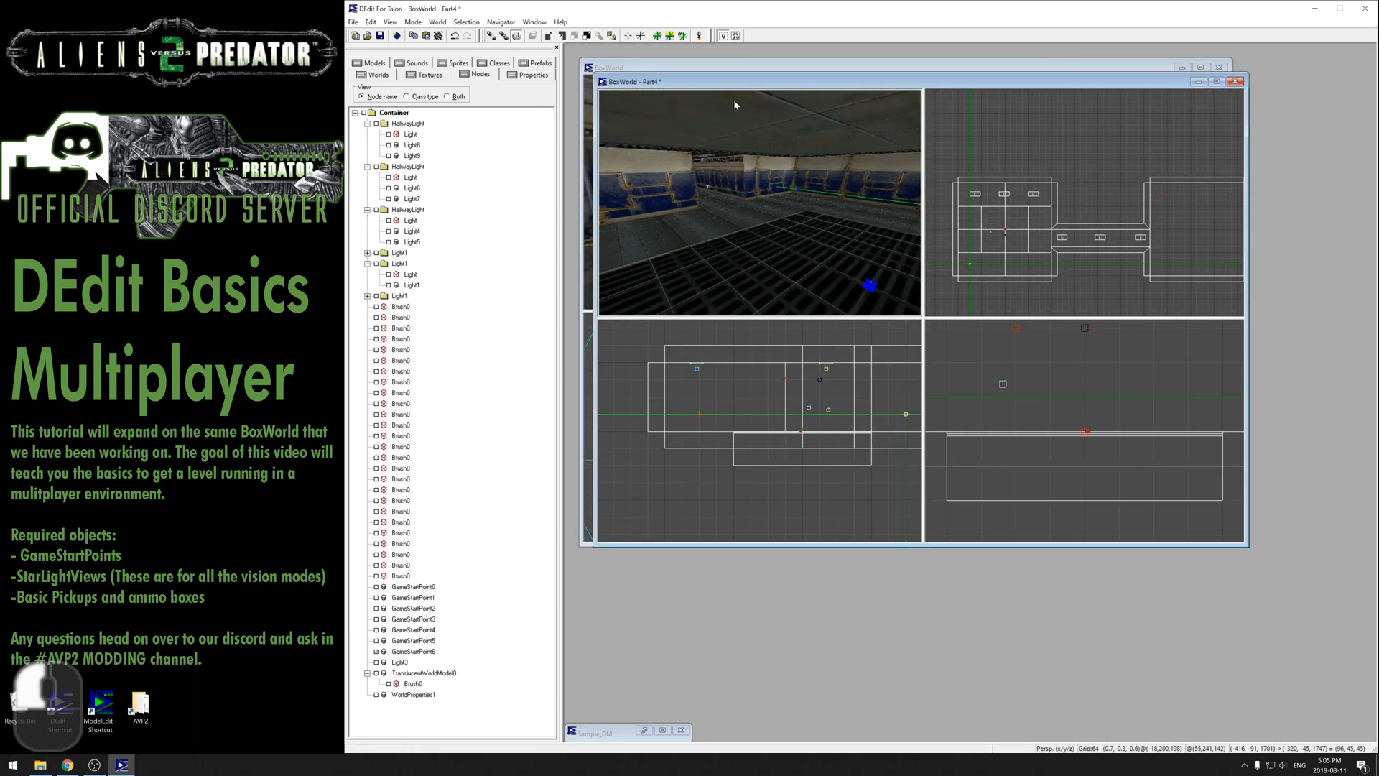
double_click(734, 84)
key("x")
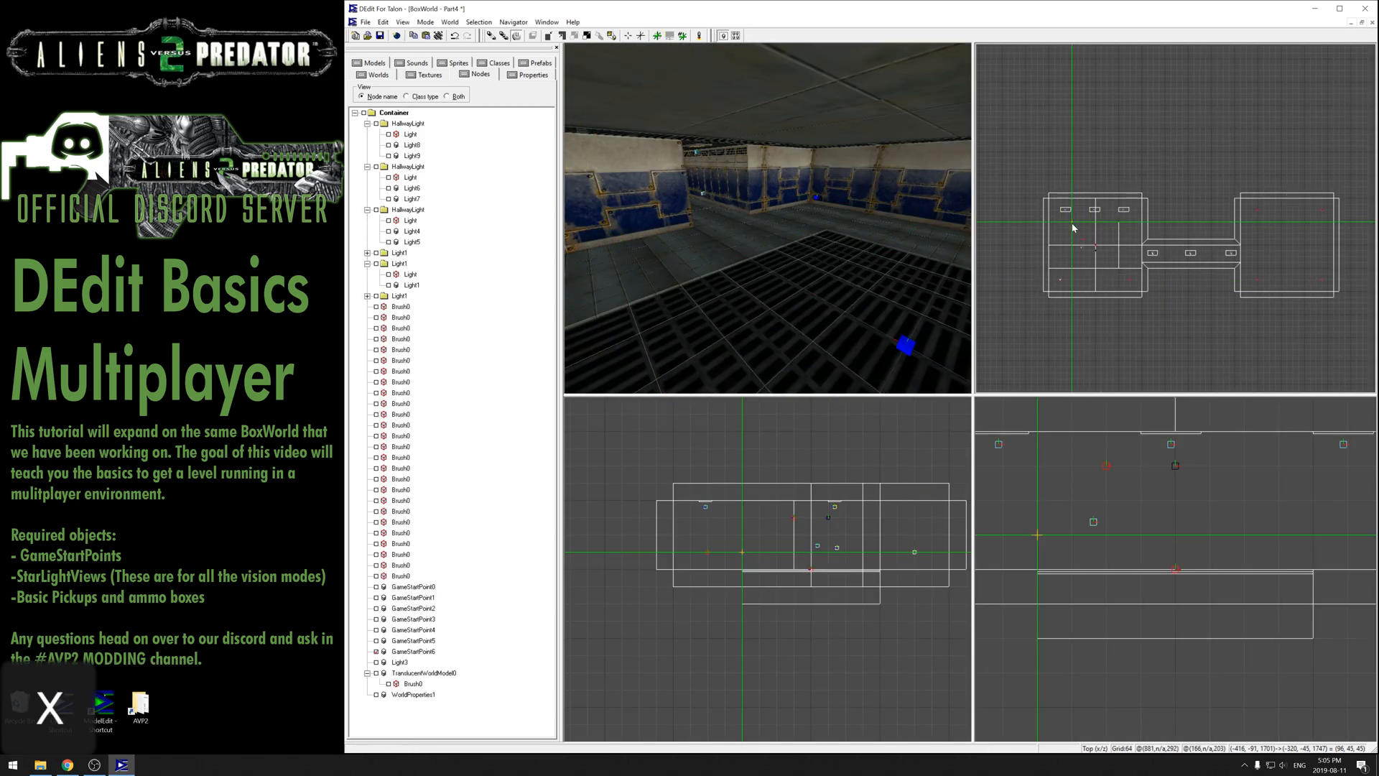
key("x")
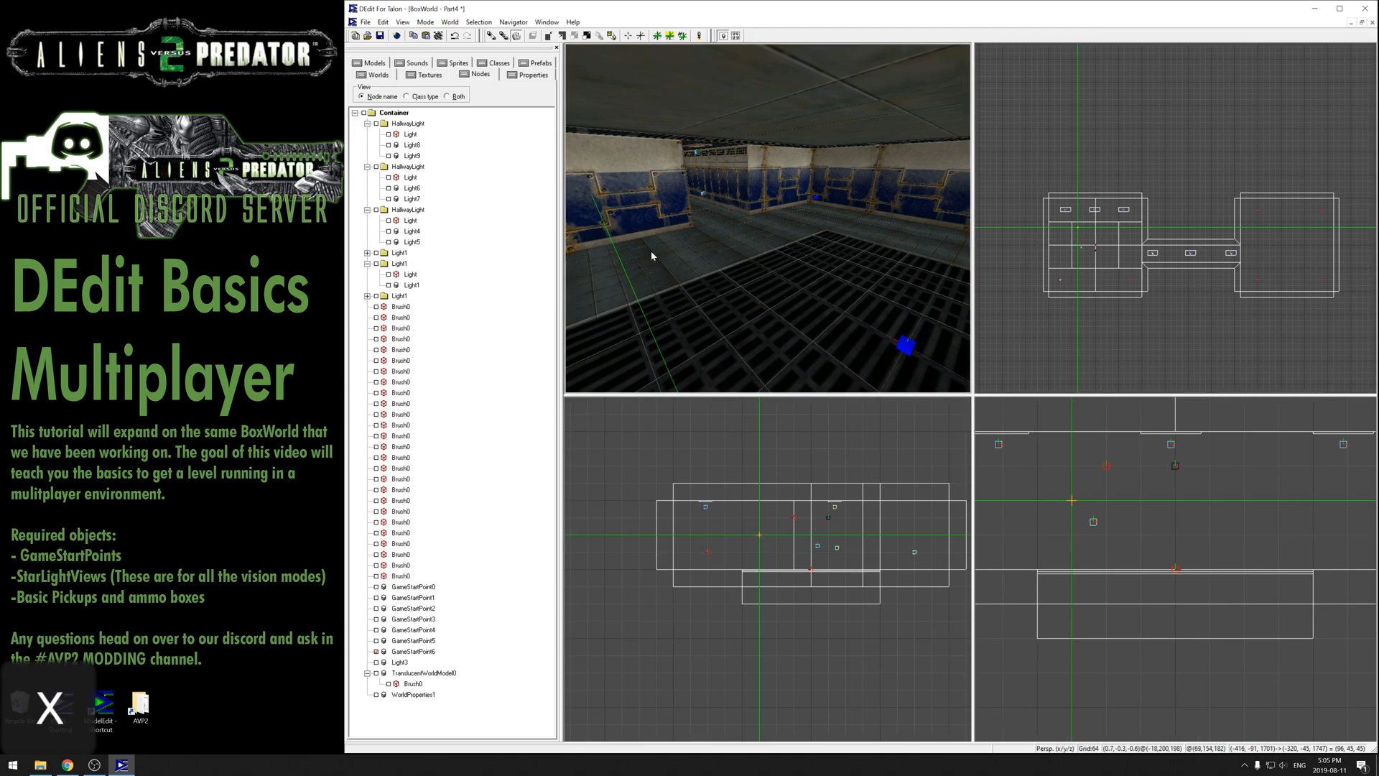
key("o")
key("i")
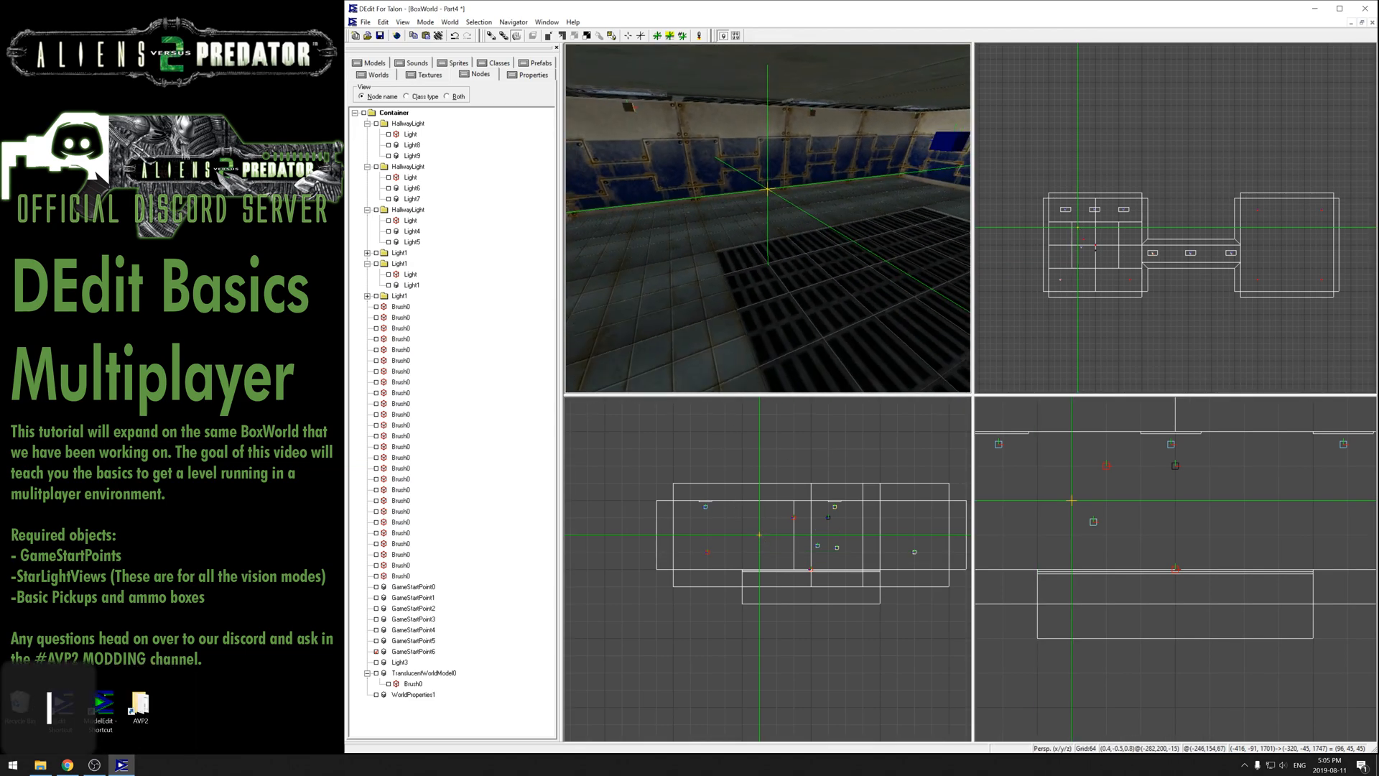
key("ctrl+v")
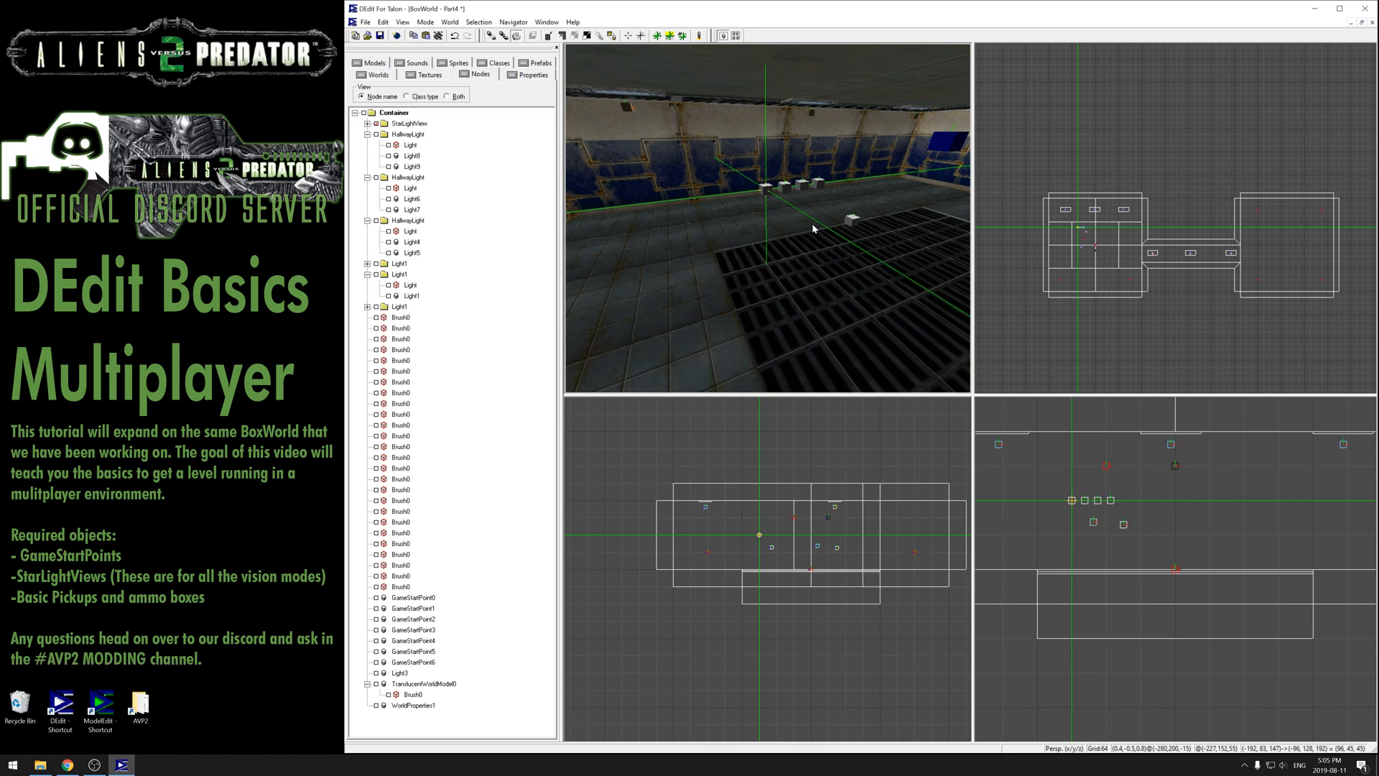
key("space")
key("o")
key("i")
key("o")
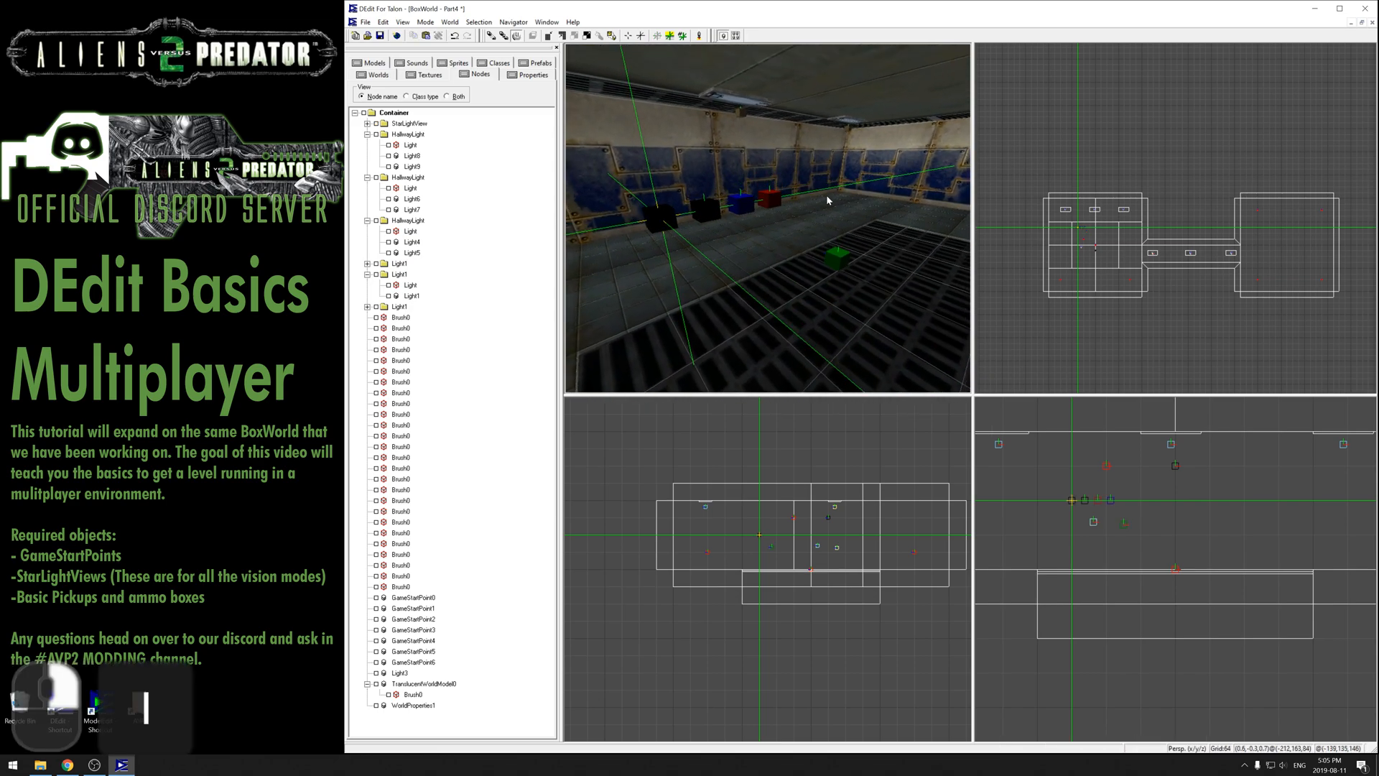
Copy the StandardMarineBox3 ammo box beside the invisible wall in the Sample_DM world
left_click(1353, 22)
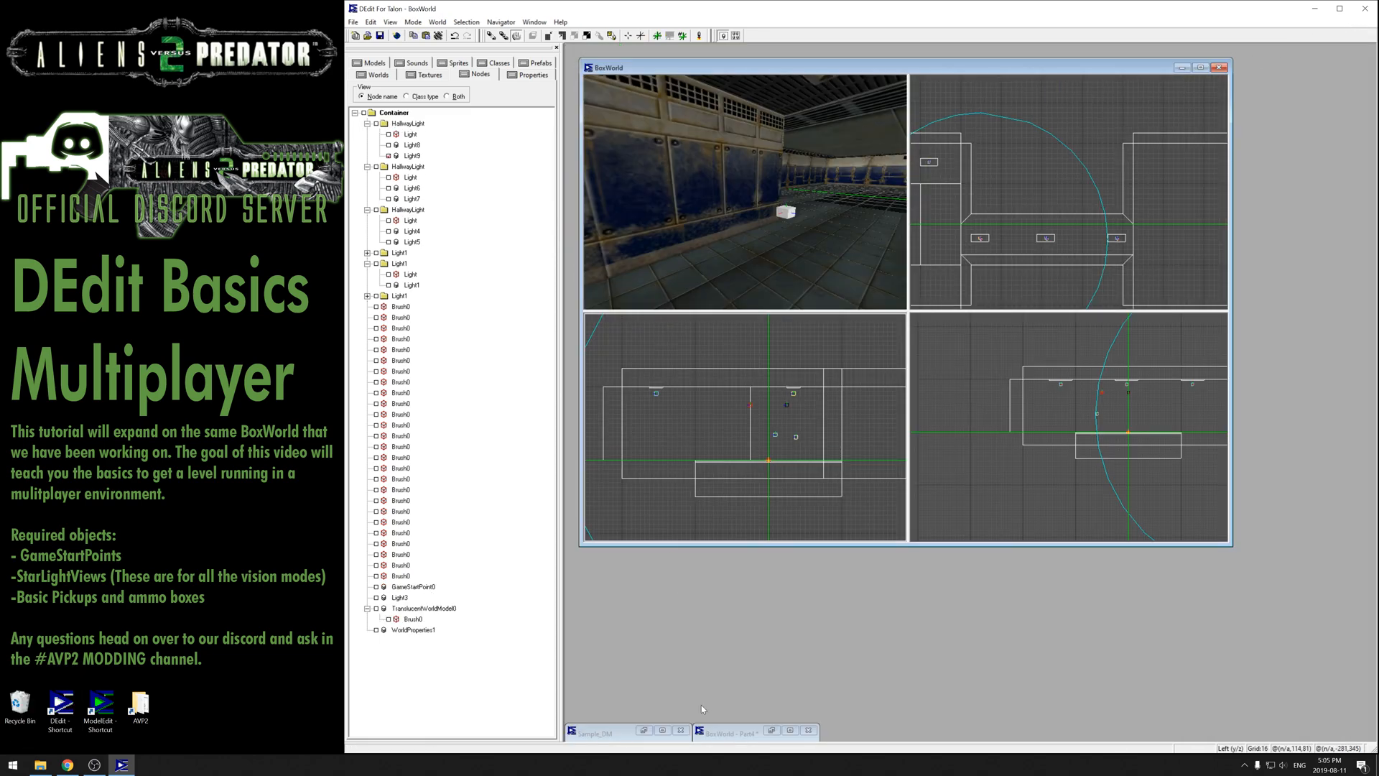
left_click(645, 731)
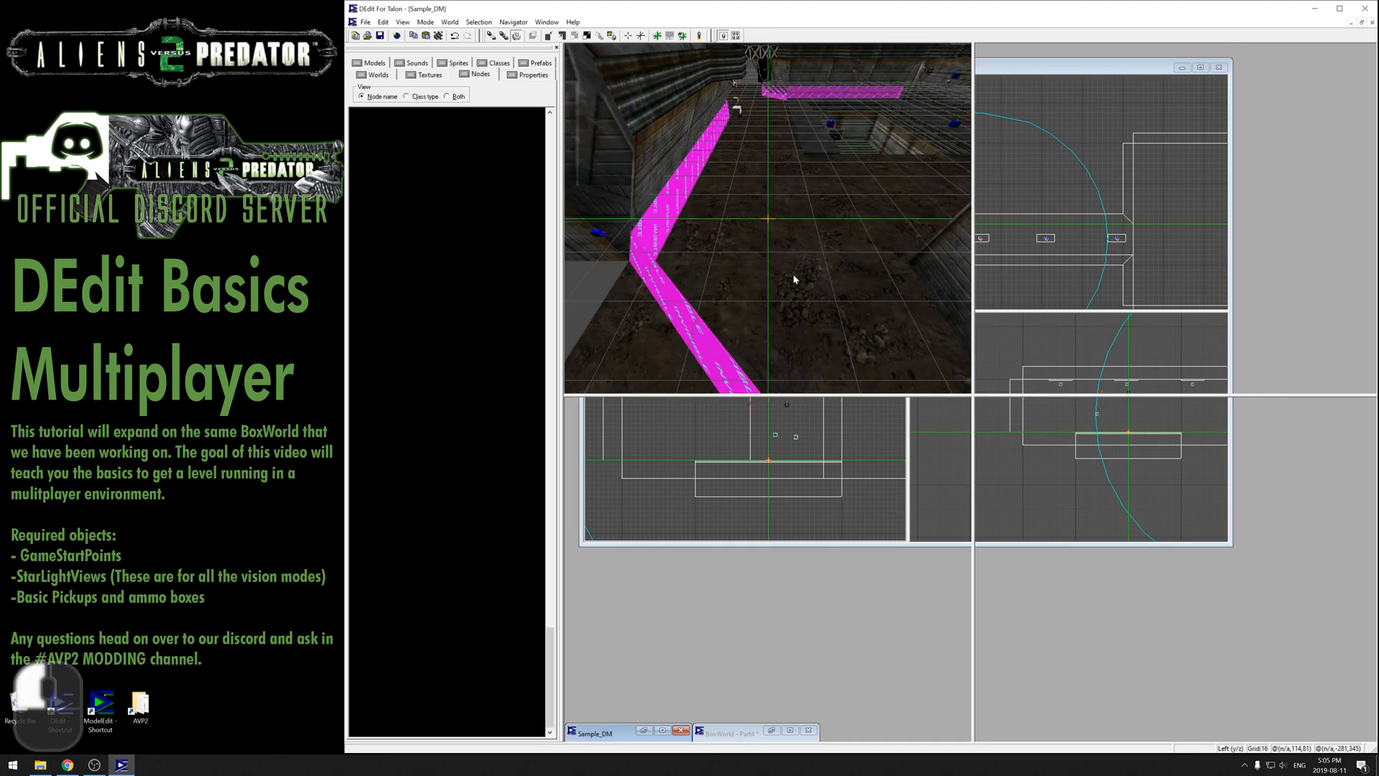
key("o")
key("i")
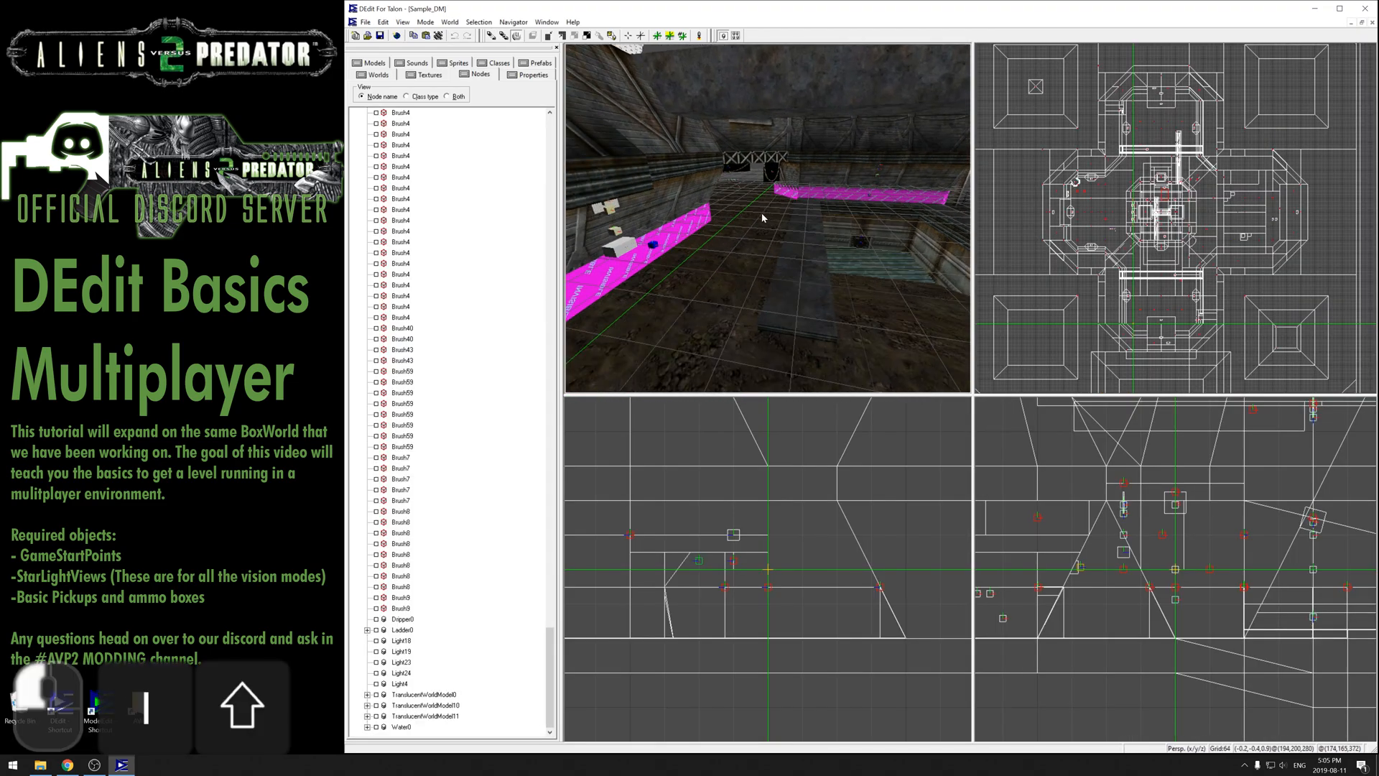
key("o")
key("i")
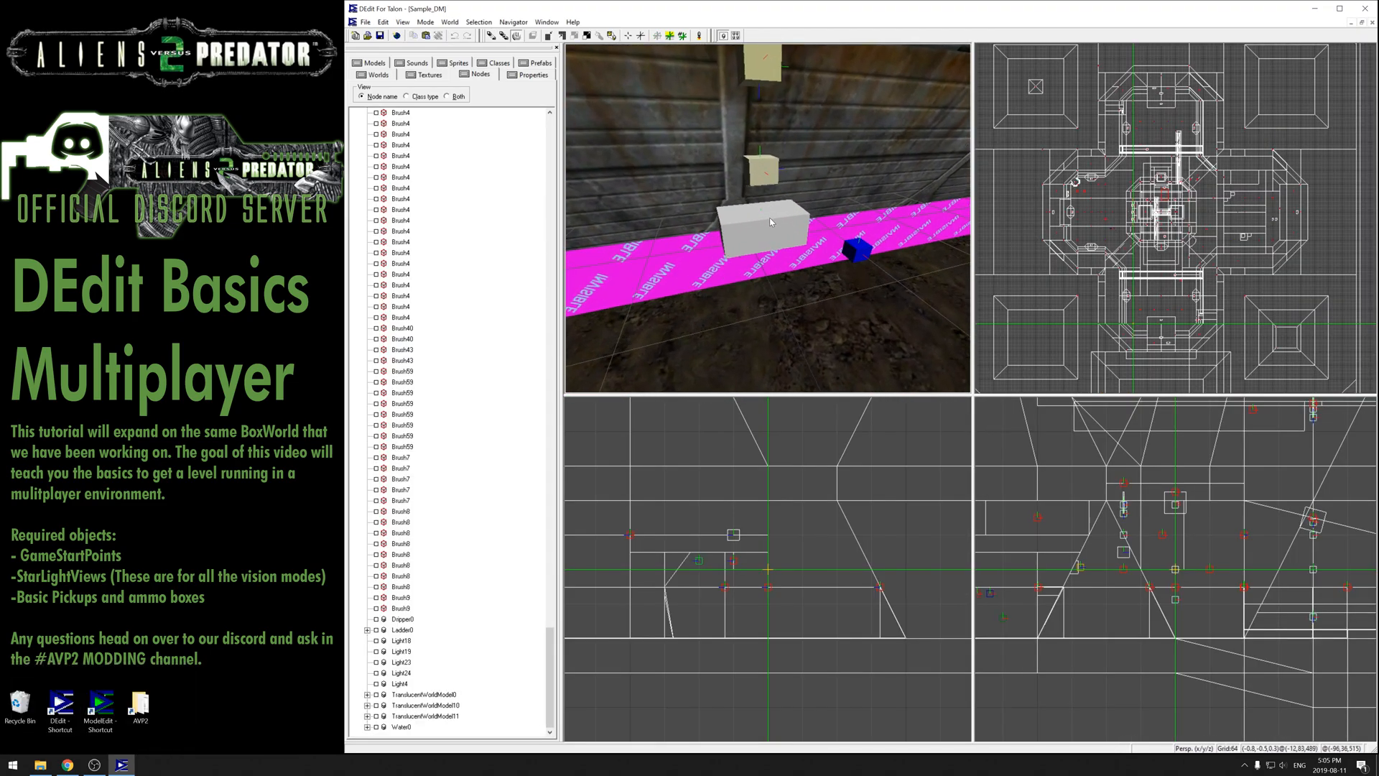
left_click(761, 228, "ctrl")
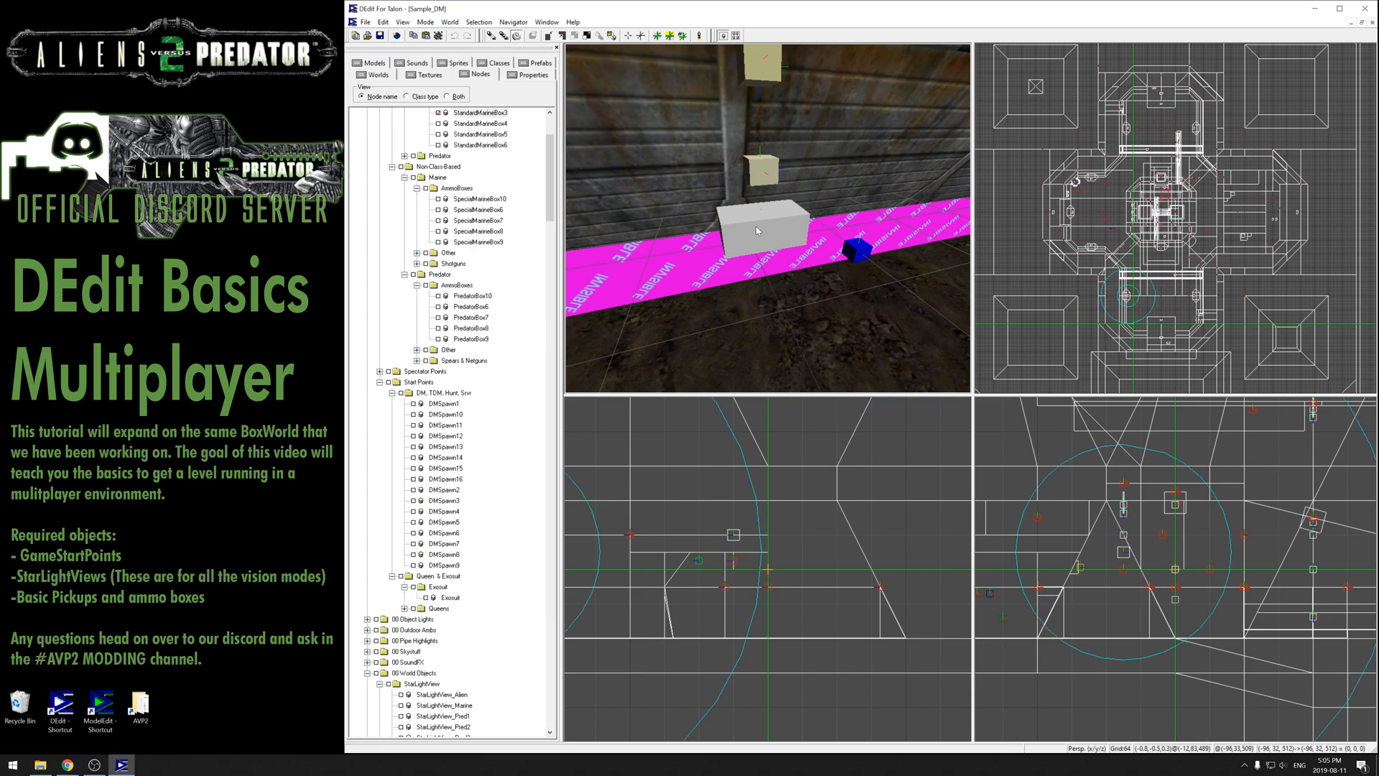
scroll(495, 181, "up", 2)
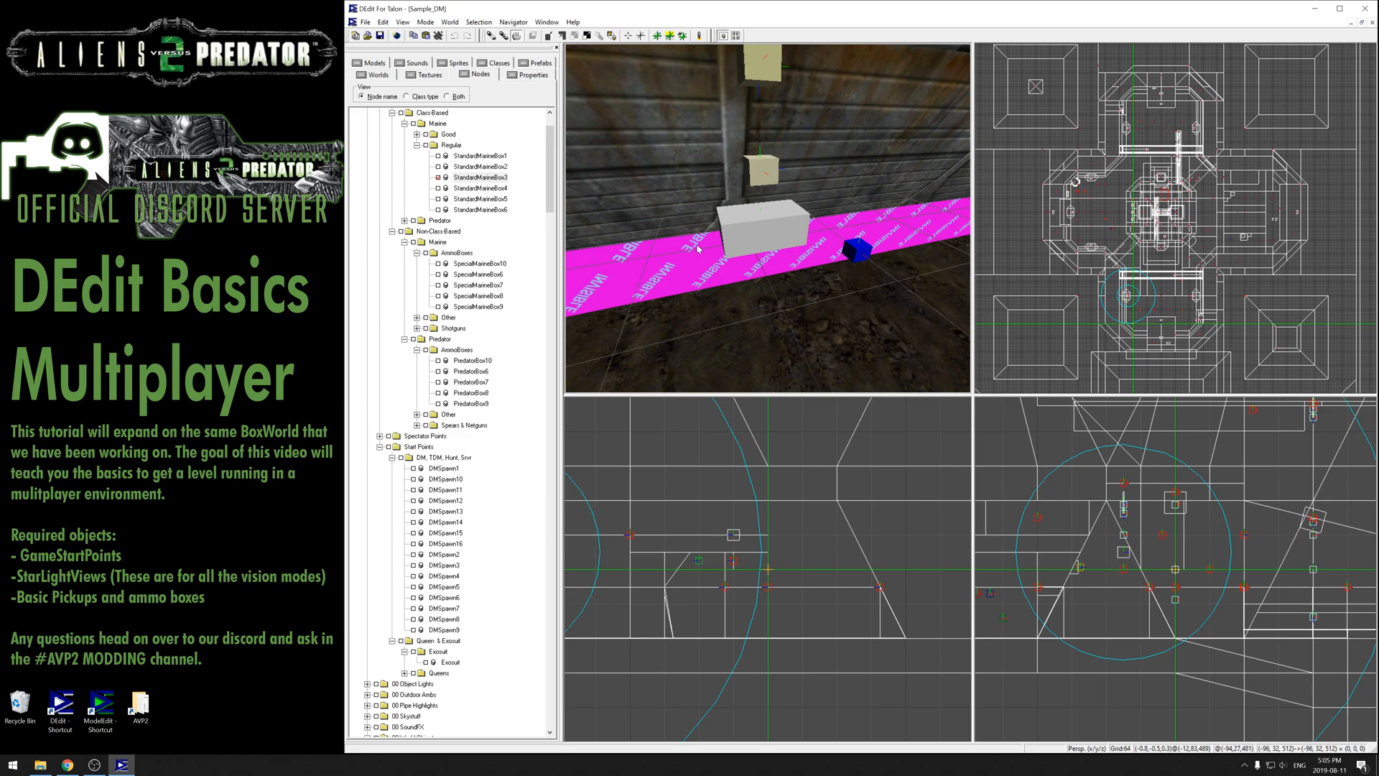
key("ctrl+c")
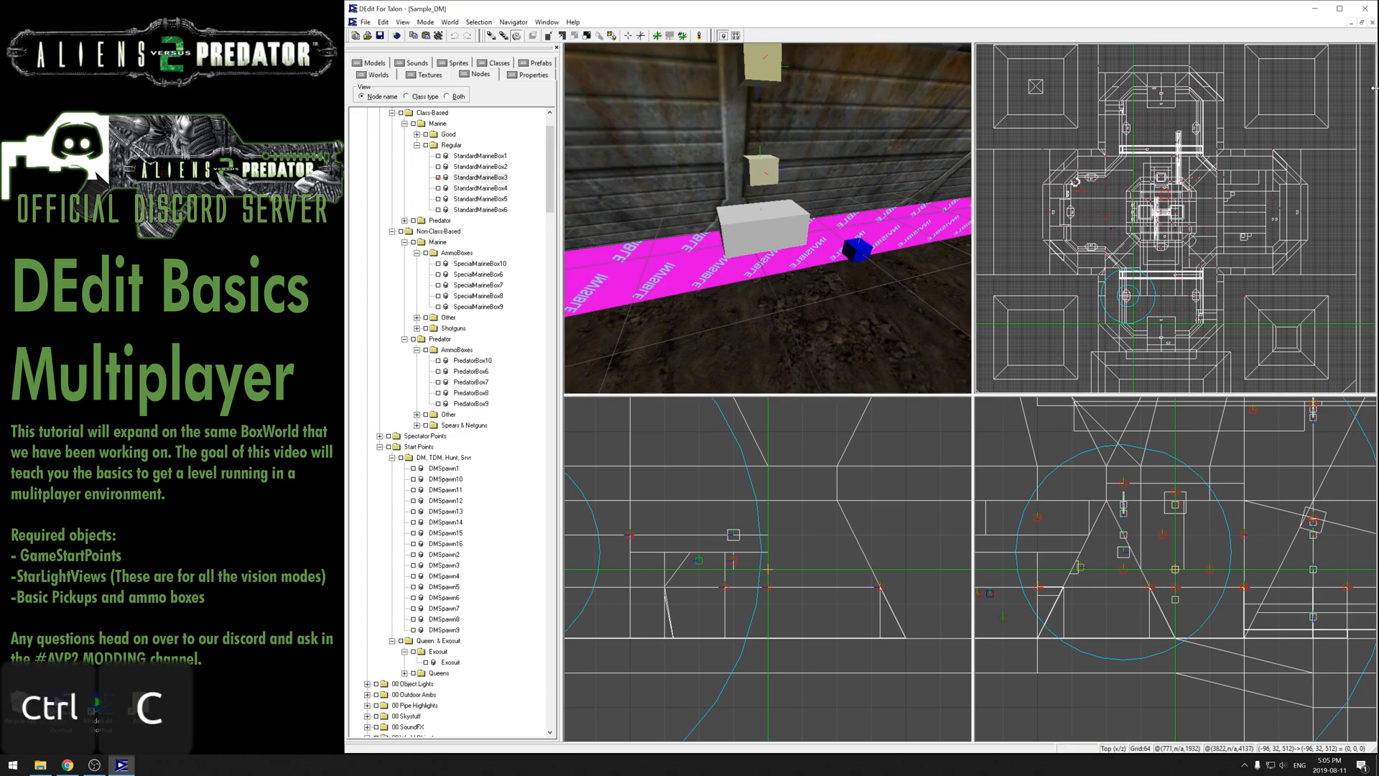
Paste the marine ammo box into BoxWorld - Part4's west room, near the wall in line with the middle ceiling light
left_click(1350, 23)
double_click(750, 736)
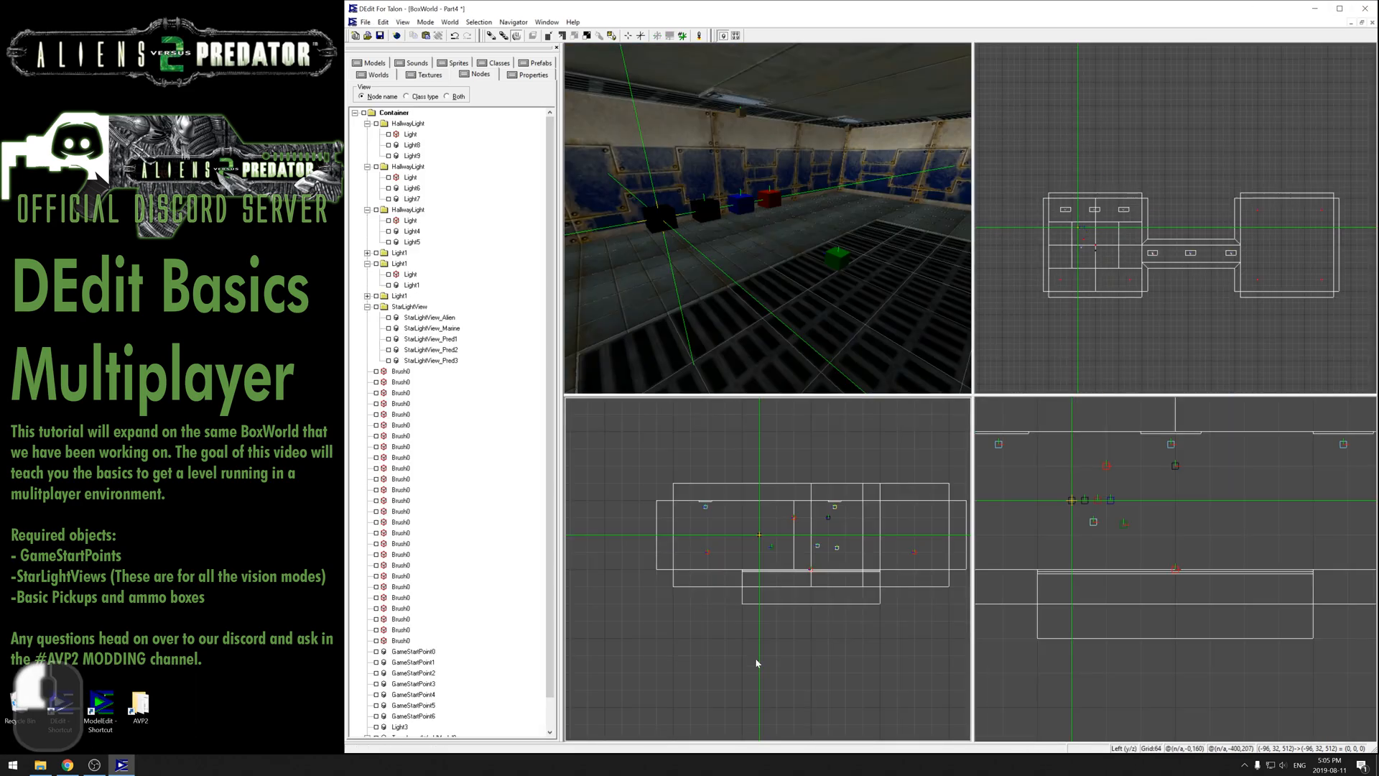
scroll(1171, 178, "up", 8)
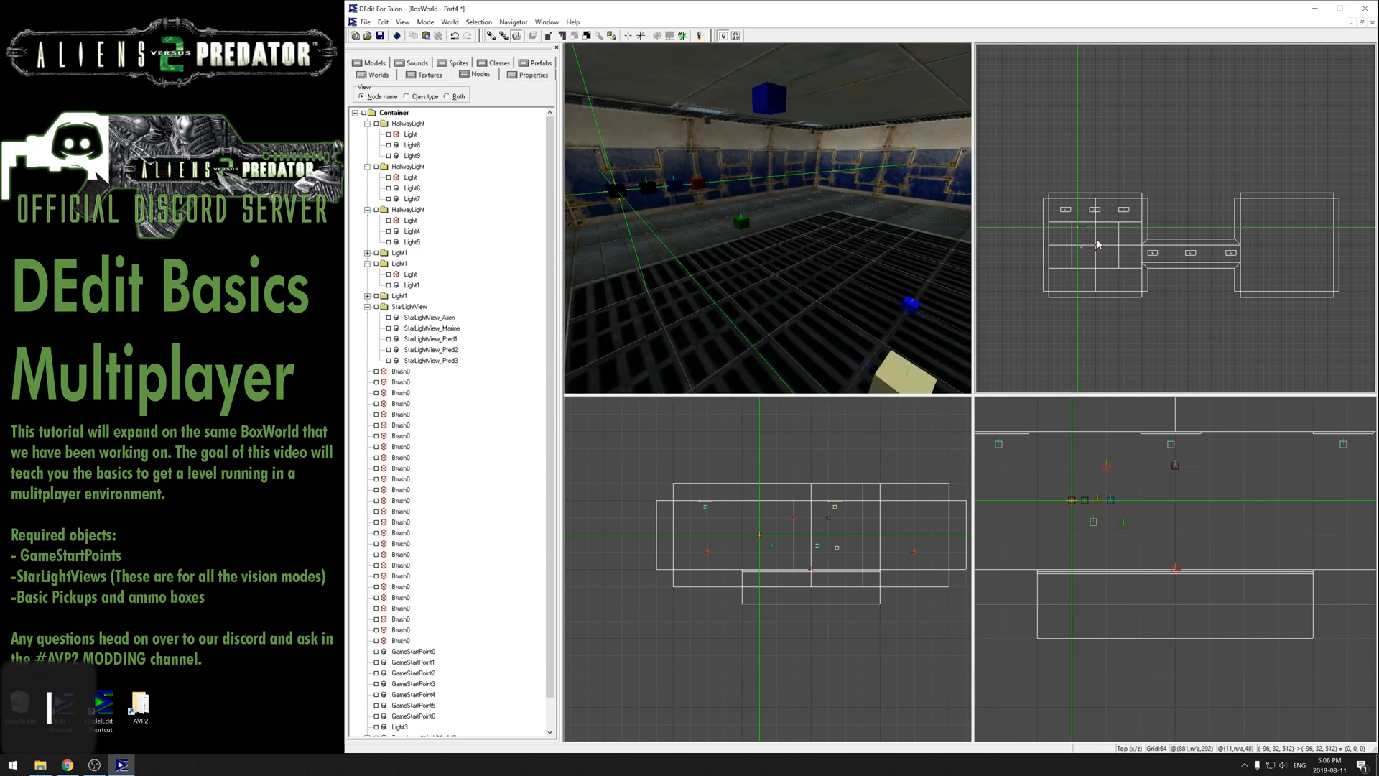
key("x")
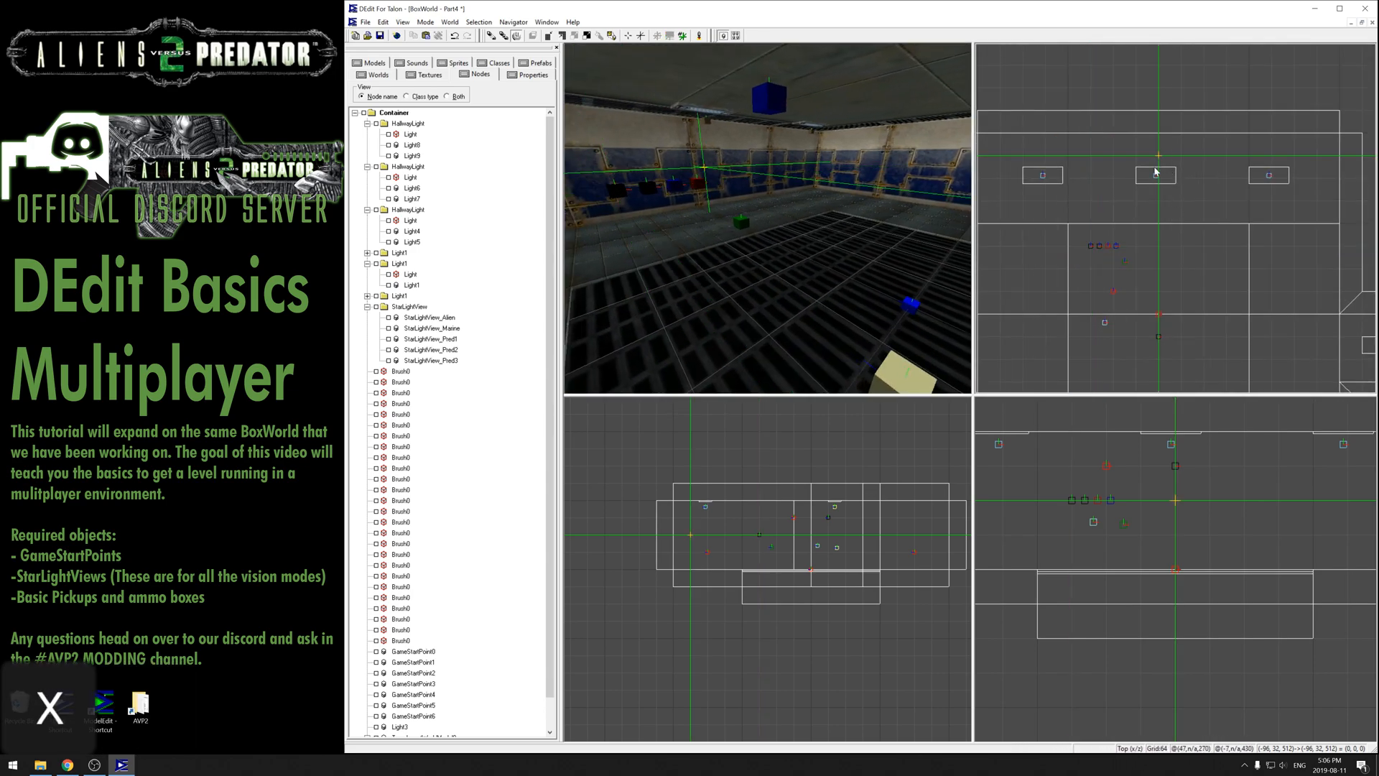
key("x")
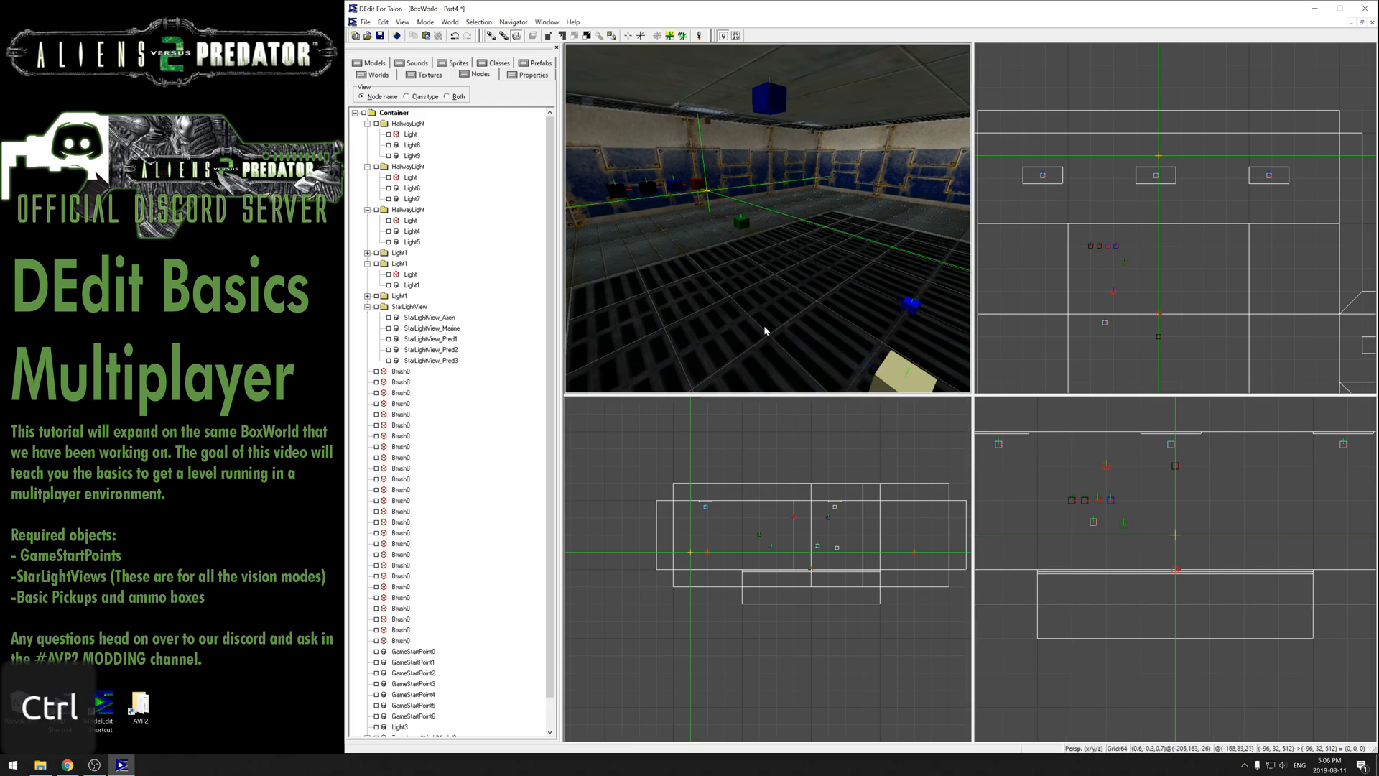
key("ctrl+v")
key("o")
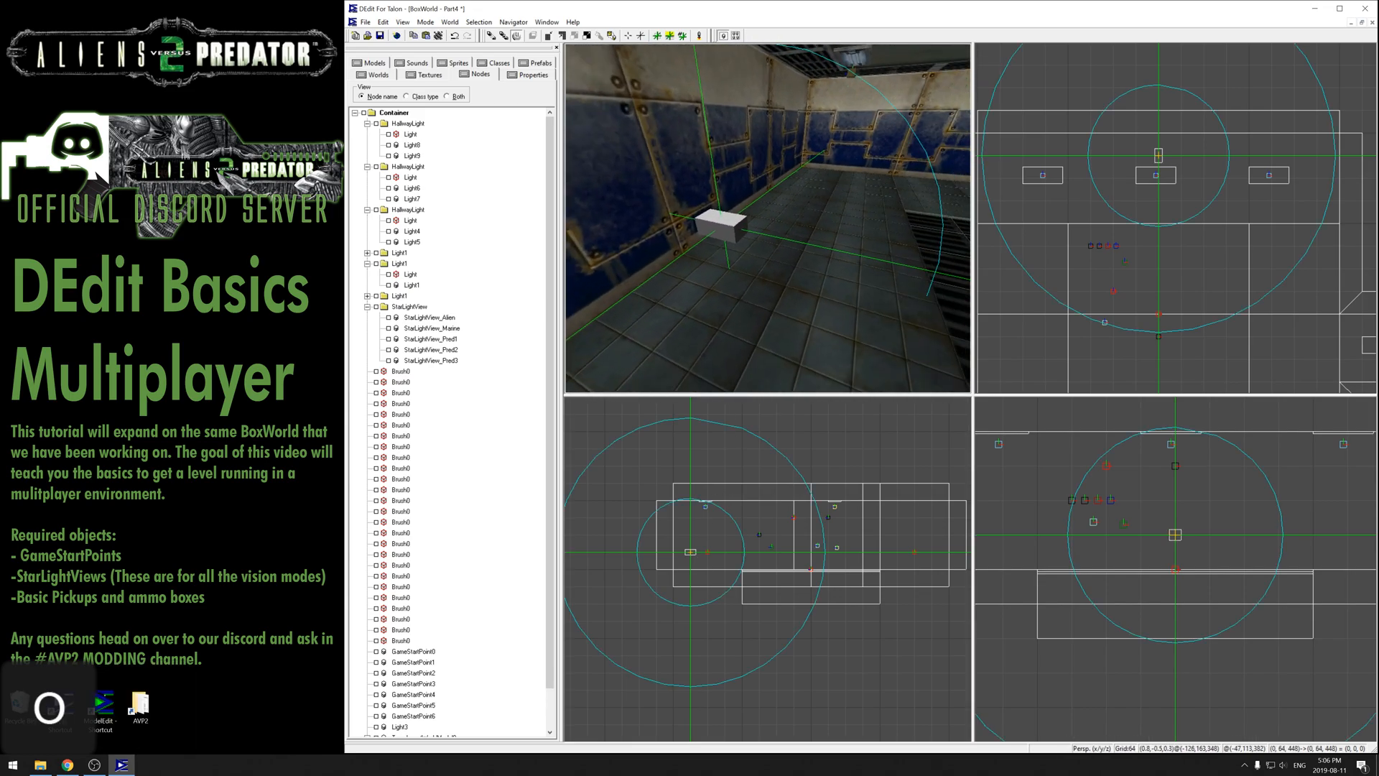
key("i")
key("i")
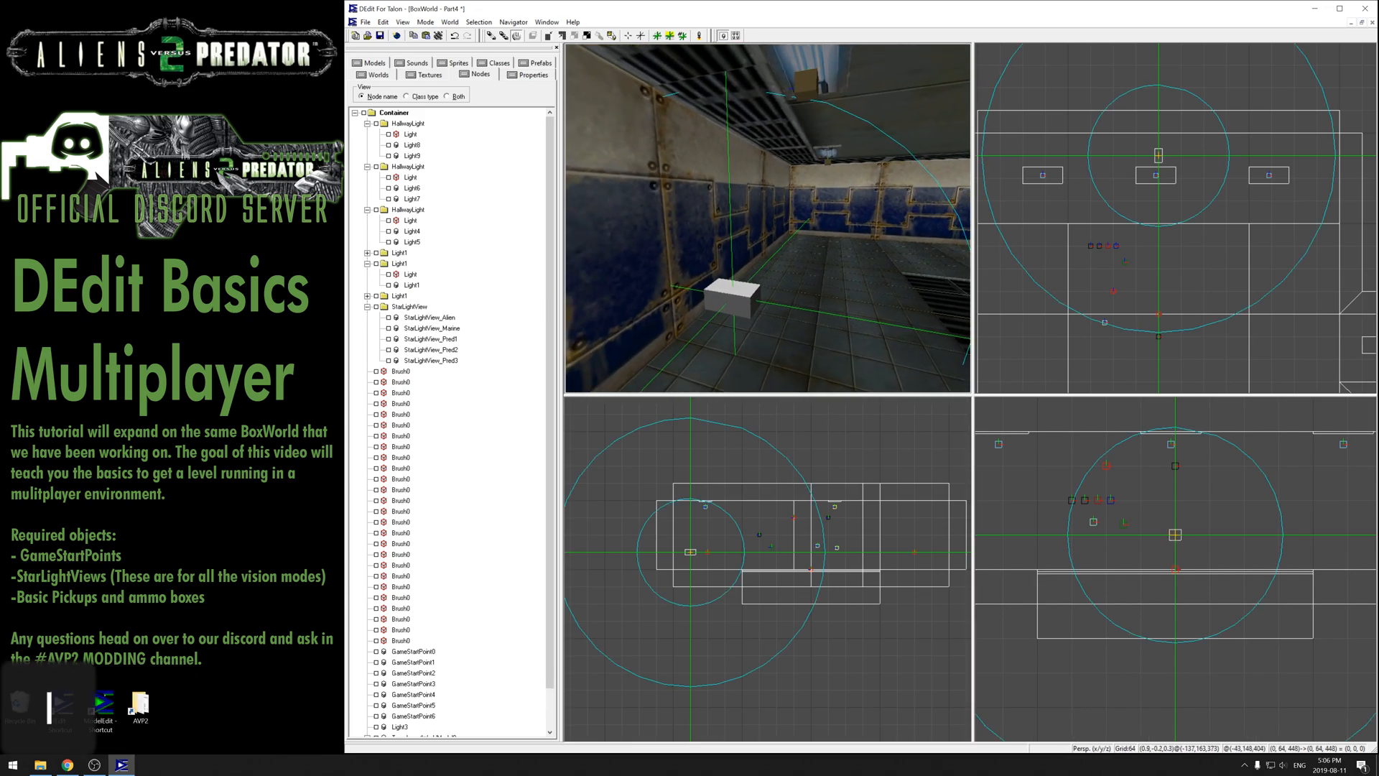
key("o")
key("i")
key("i")
key("o")
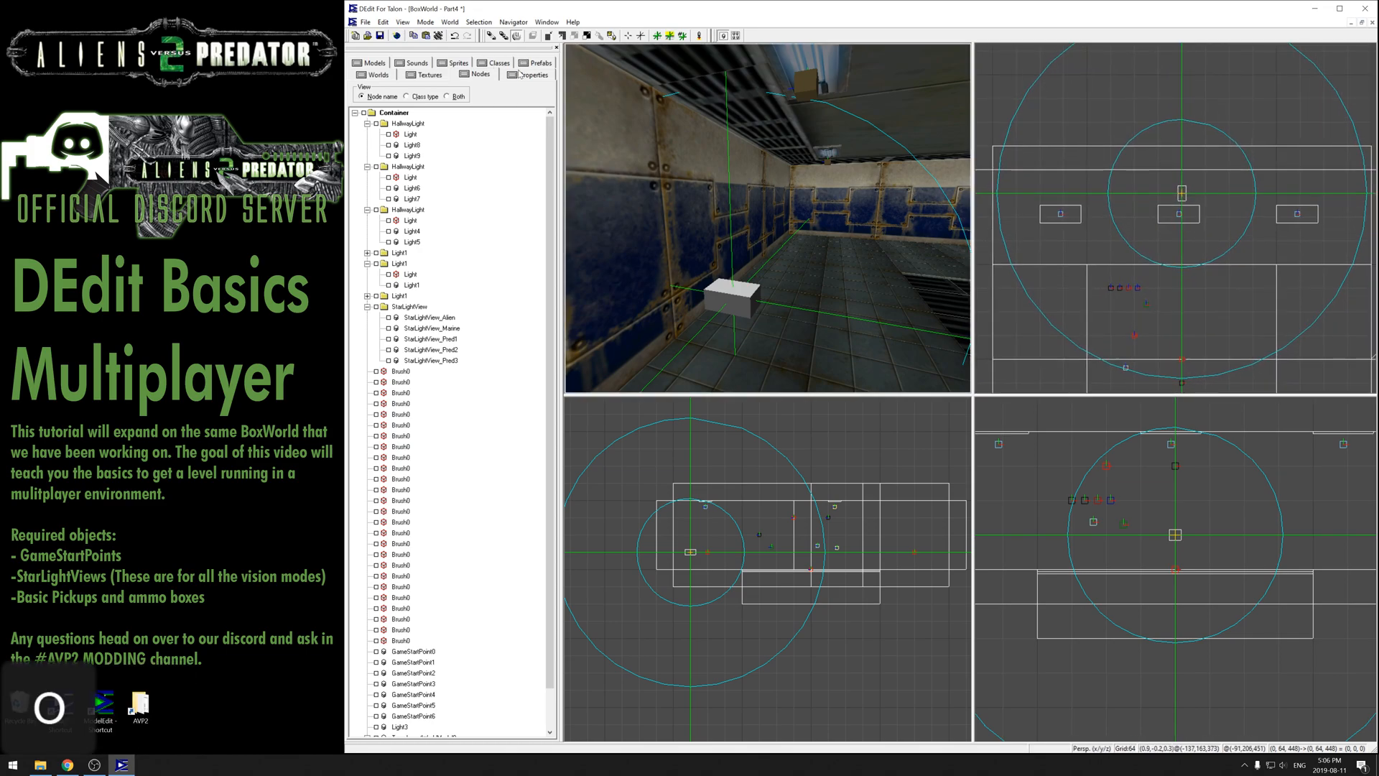
Set the pasted marine ammo box's yaw rotation to 181 so its long side runs along the wall
left_click(531, 74)
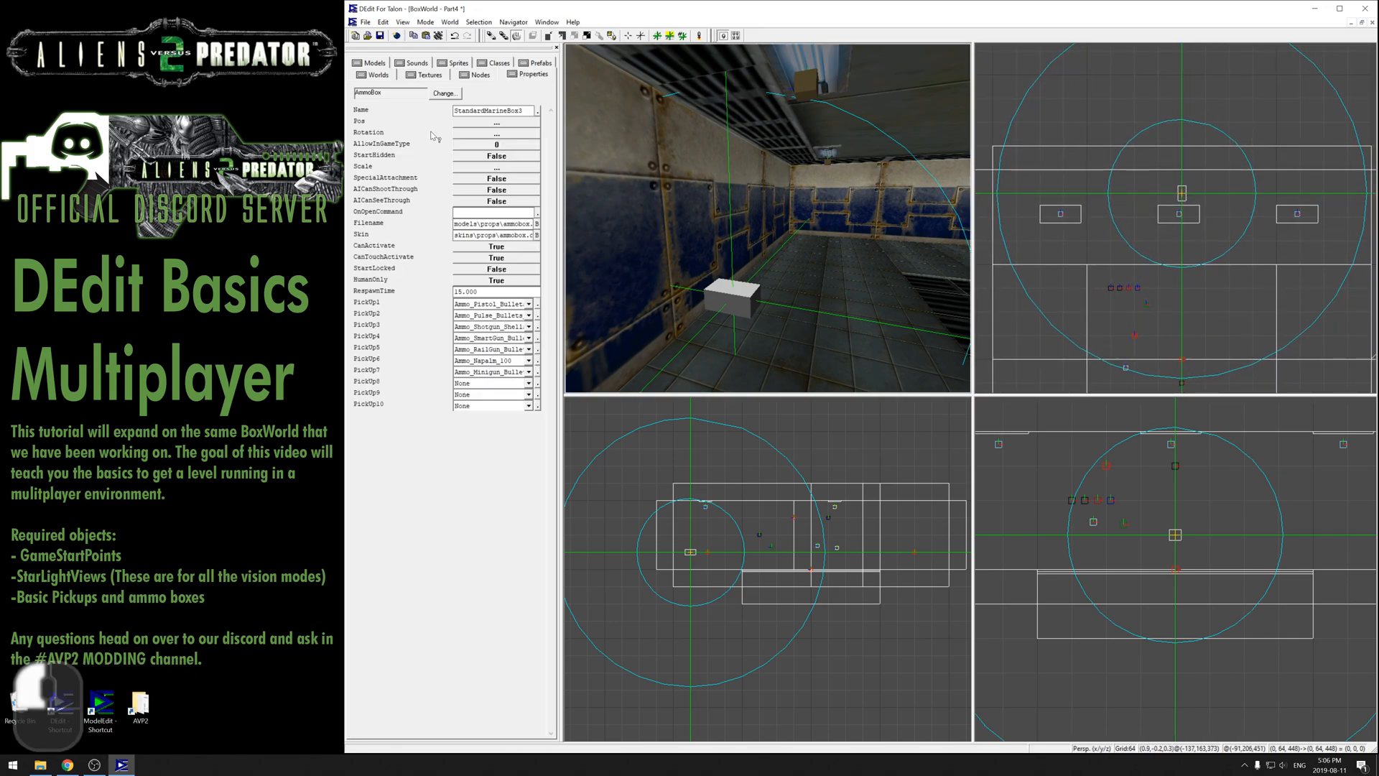
left_click(496, 135)
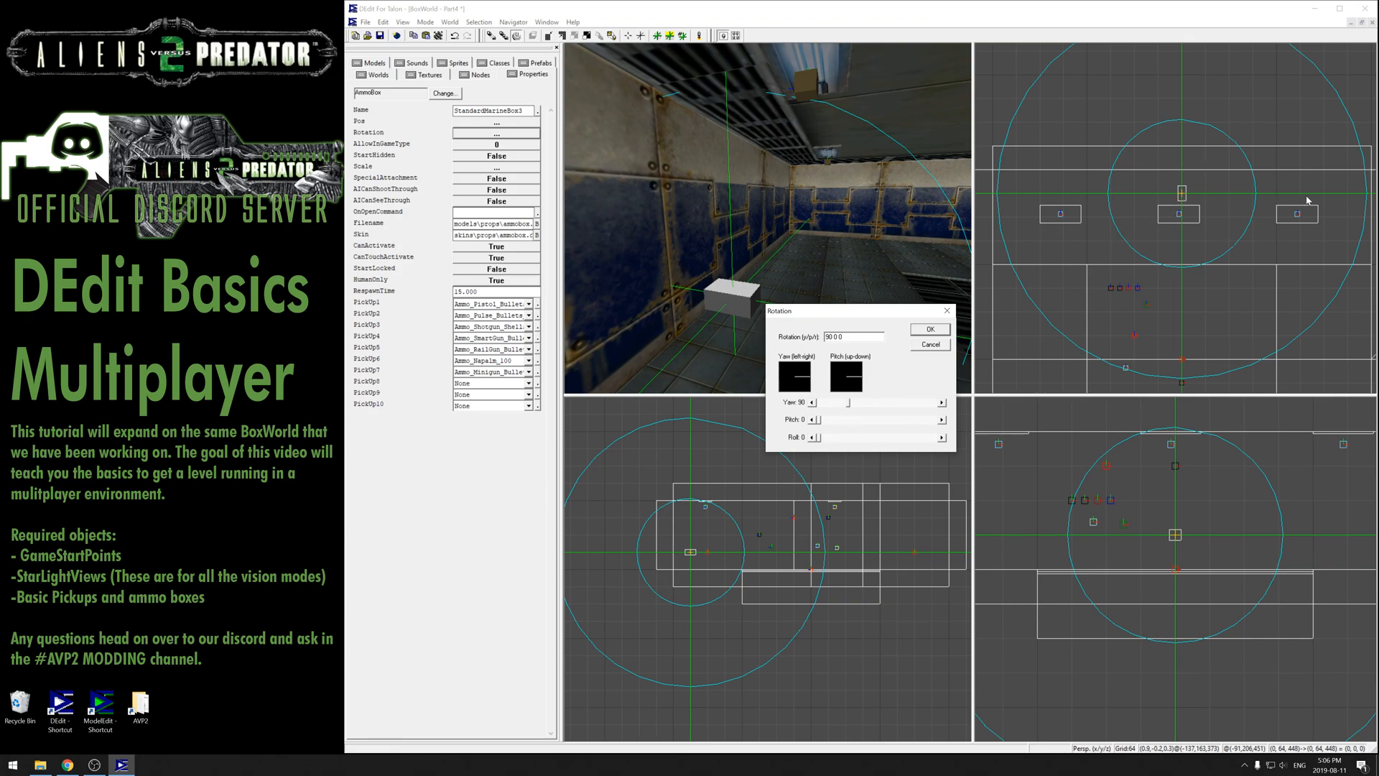
left_click_drag(848, 404, 857, 406)
left_click(941, 403)
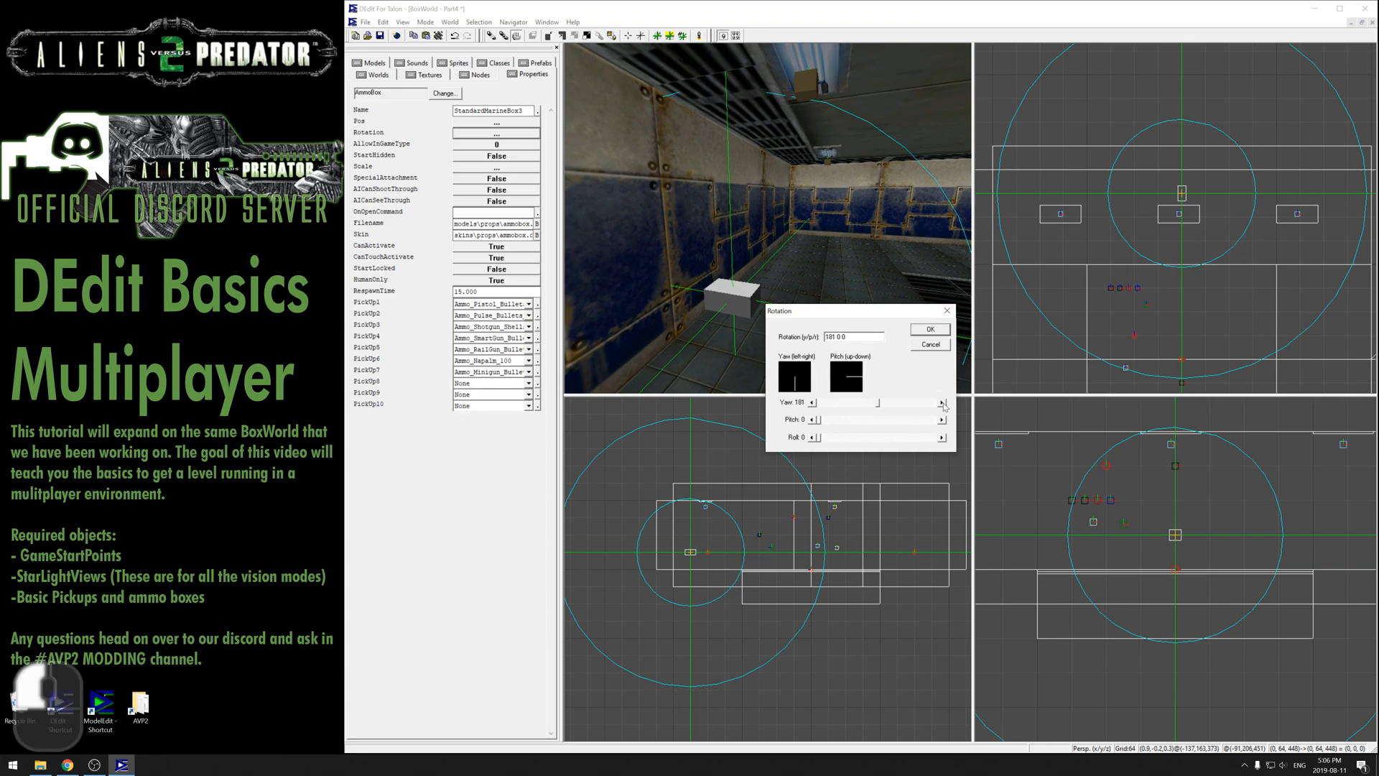
left_click(930, 329)
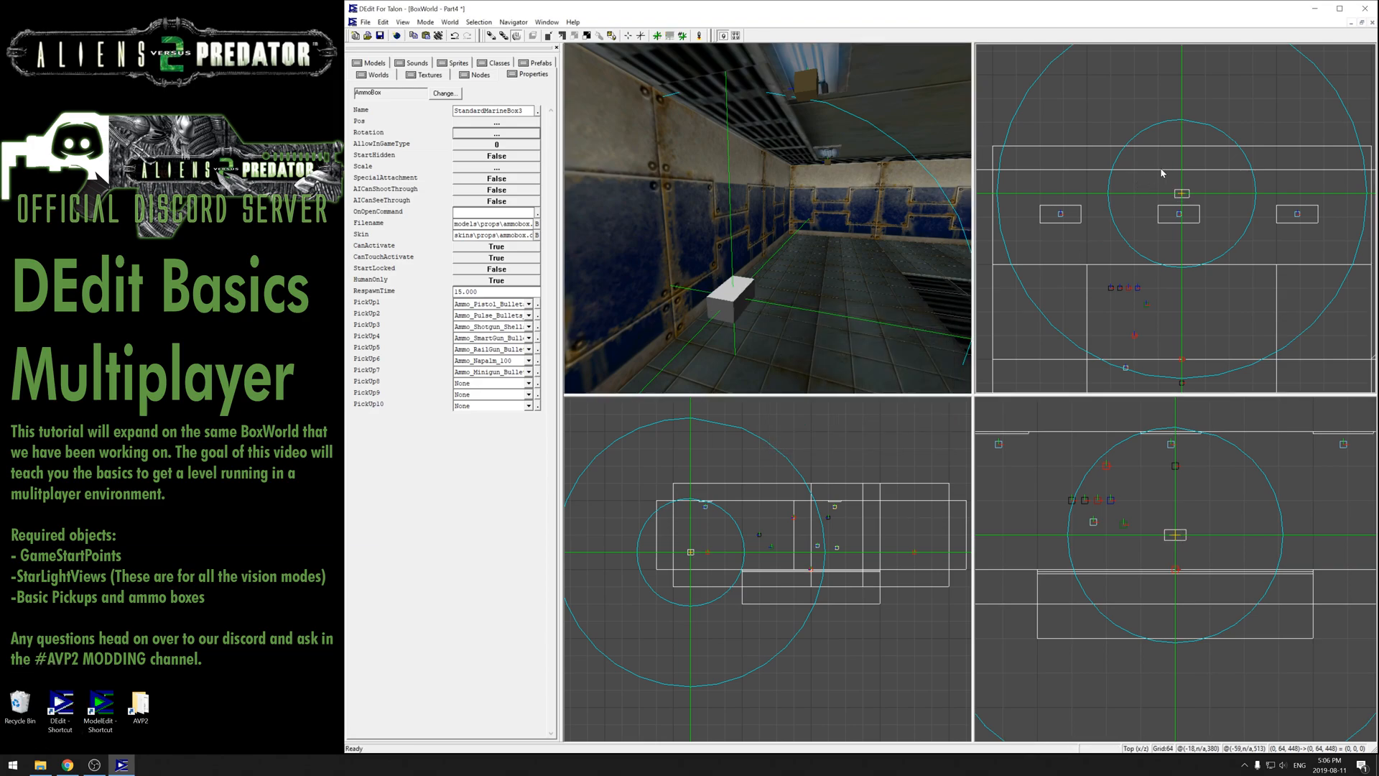
key("v")
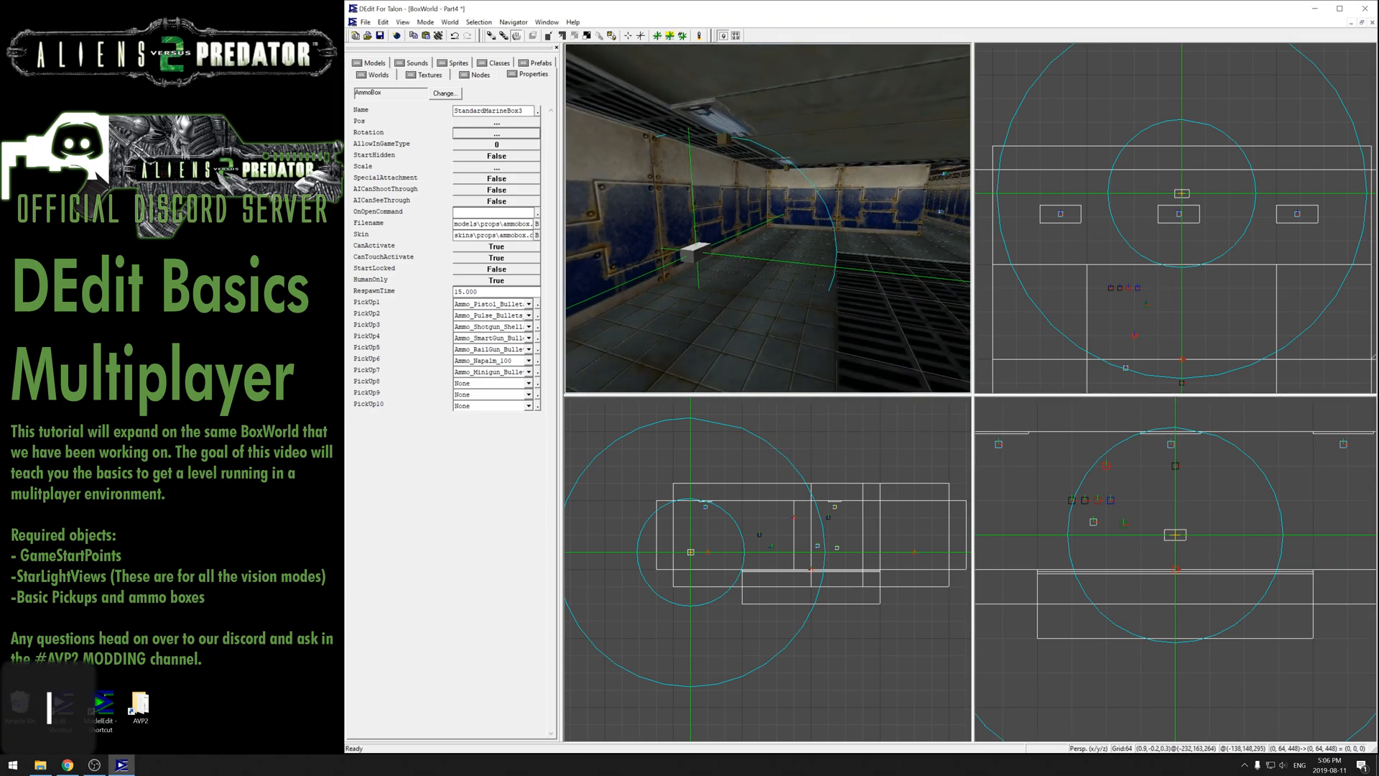
key("u")
key("o")
key("i")
Return to the Sample_DM world and select the ammo box in front of the Gate 82 wall
left_click(1356, 22)
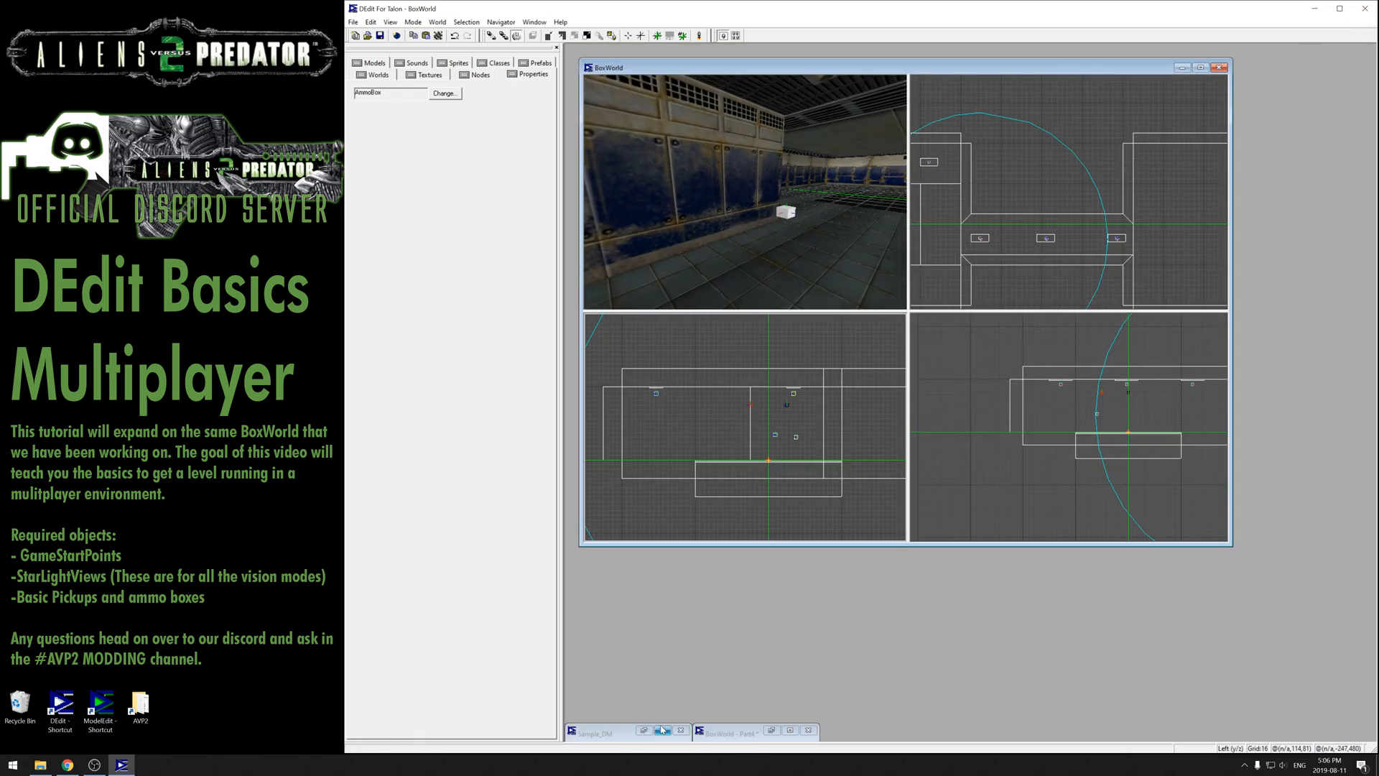
left_click(660, 730)
left_click(661, 731)
key("i")
left_click_drag(785, 194, 770, 248)
left_click(770, 248)
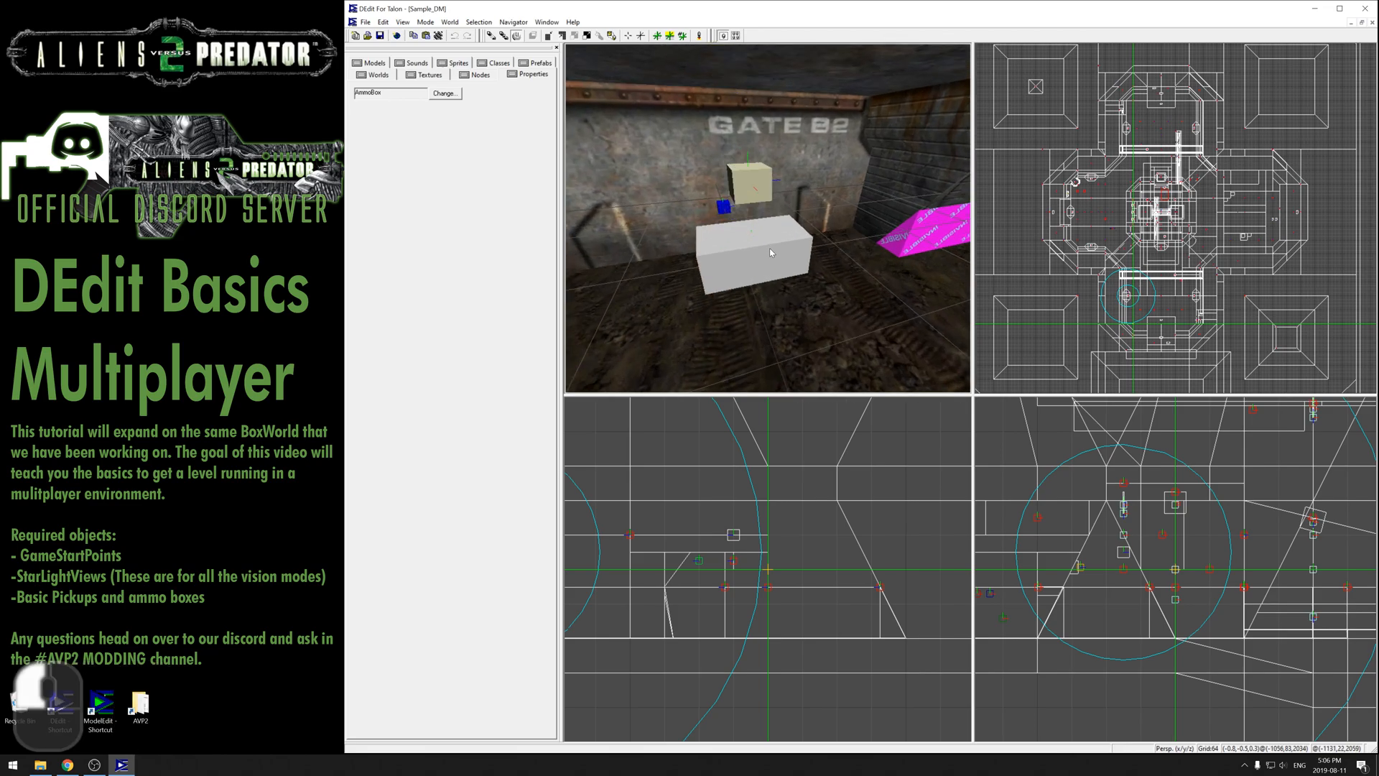
key("ctrl+h")
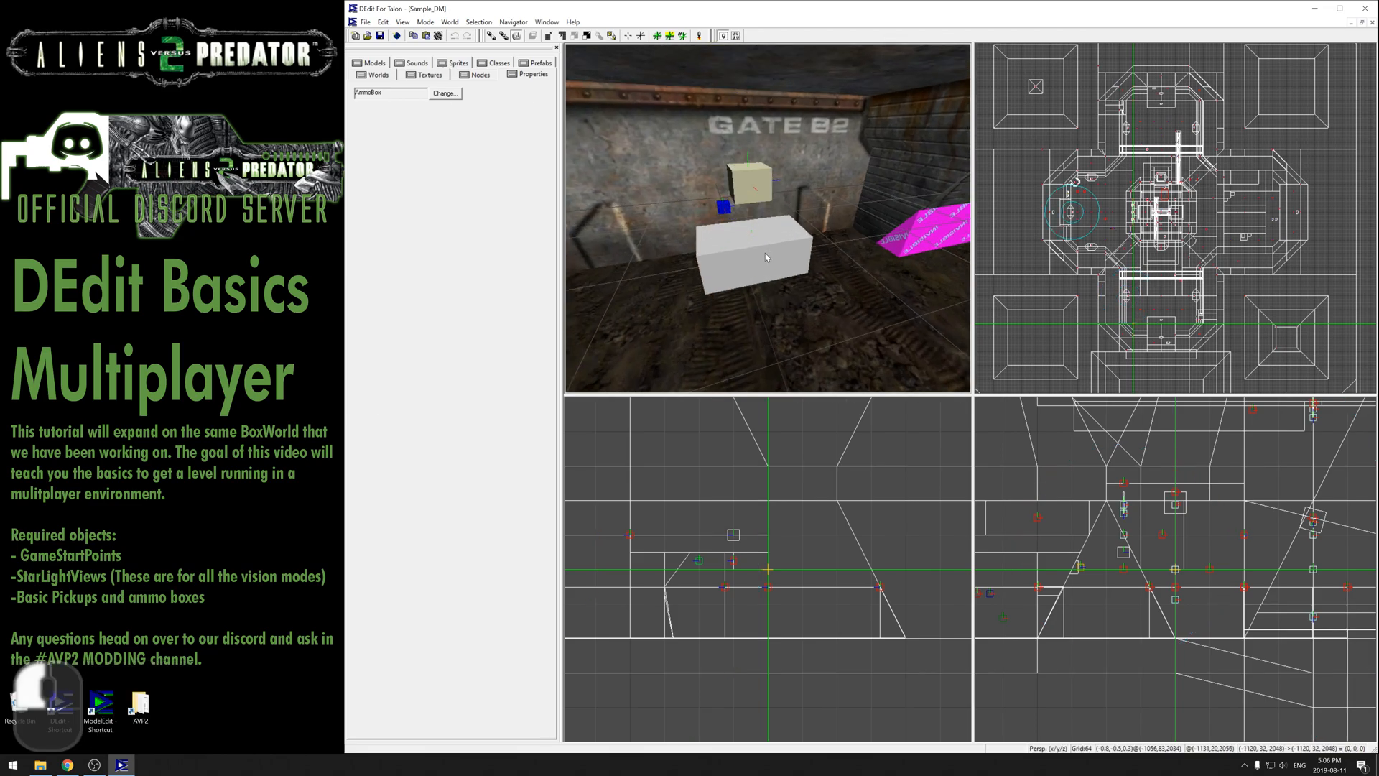
Select the SpecialMarineBox10 ammo box on Sample_DM's central structure and examine its pickup properties
left_click_drag(760, 251, 833, 248)
key("i")
left_click_drag(768, 218, 833, 219, "shift")
left_click_drag(823, 332, 794, 328, "shift")
mouse_move(767, 219)
left_mouse_down()
mouse_move(768, 201)
mouse_move(769, 222)
left_mouse_up()
key("o")
key("i")
left_click(784, 202)
key("o")
left_click(850, 190)
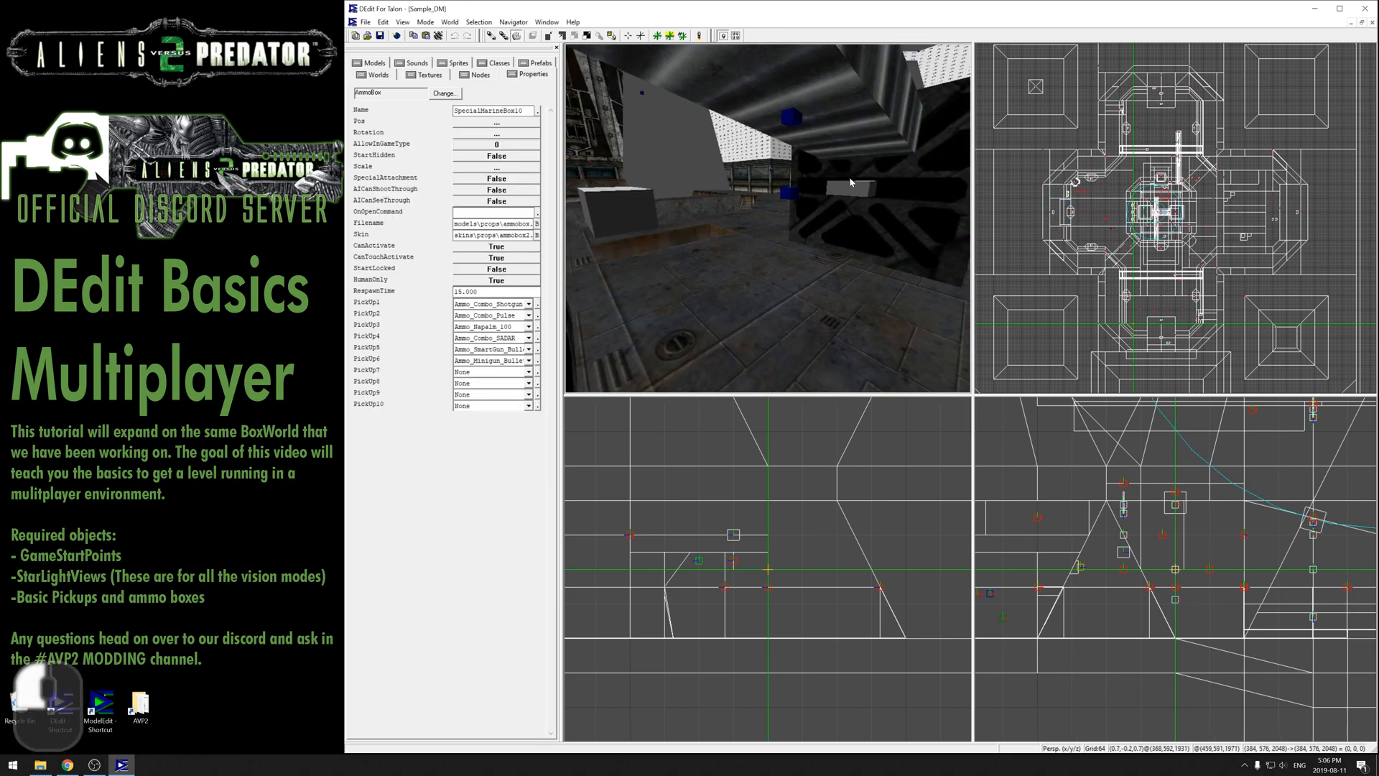
Copy the PredatorBox6 ammo box from Sample_DM's central structure and return to the BoxWorld - Part4 world
left_click(793, 224)
key("o")
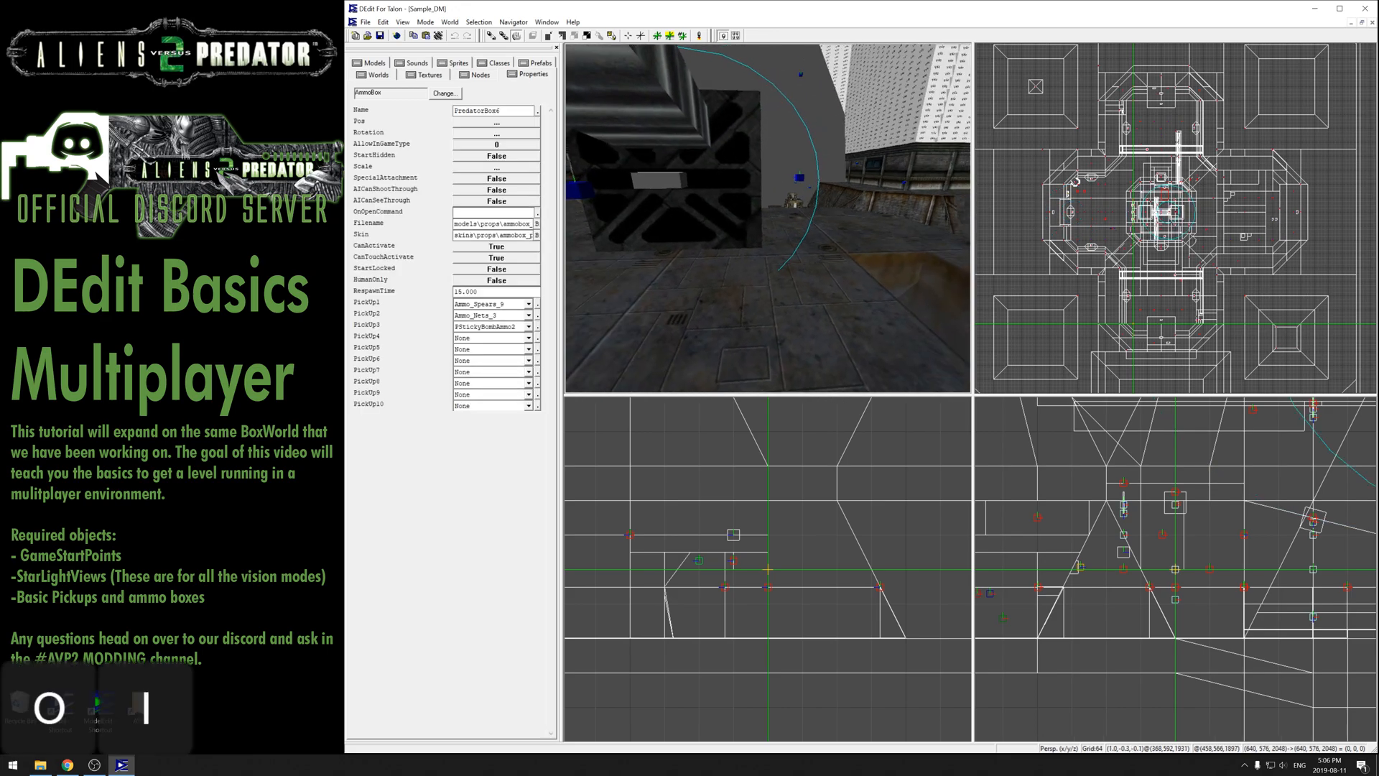
key("i")
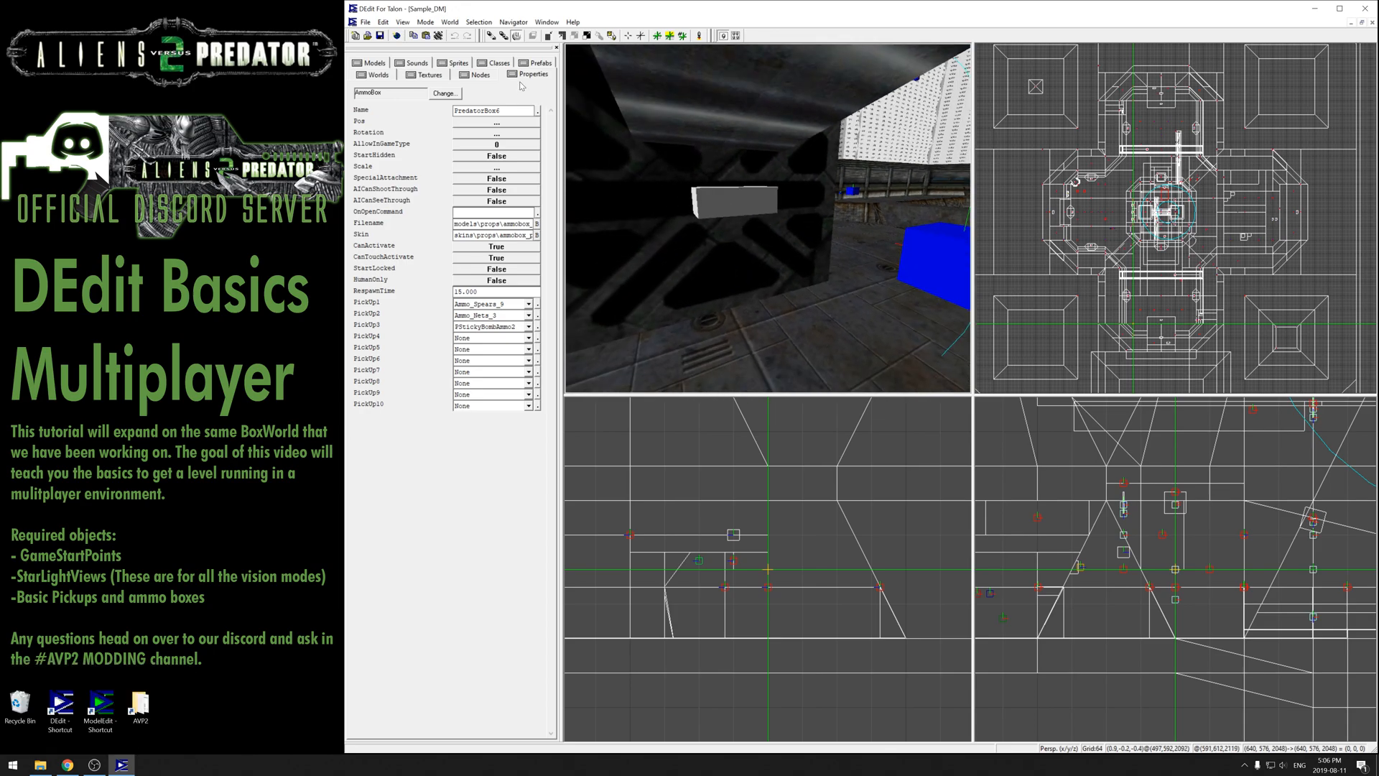
left_click(486, 76)
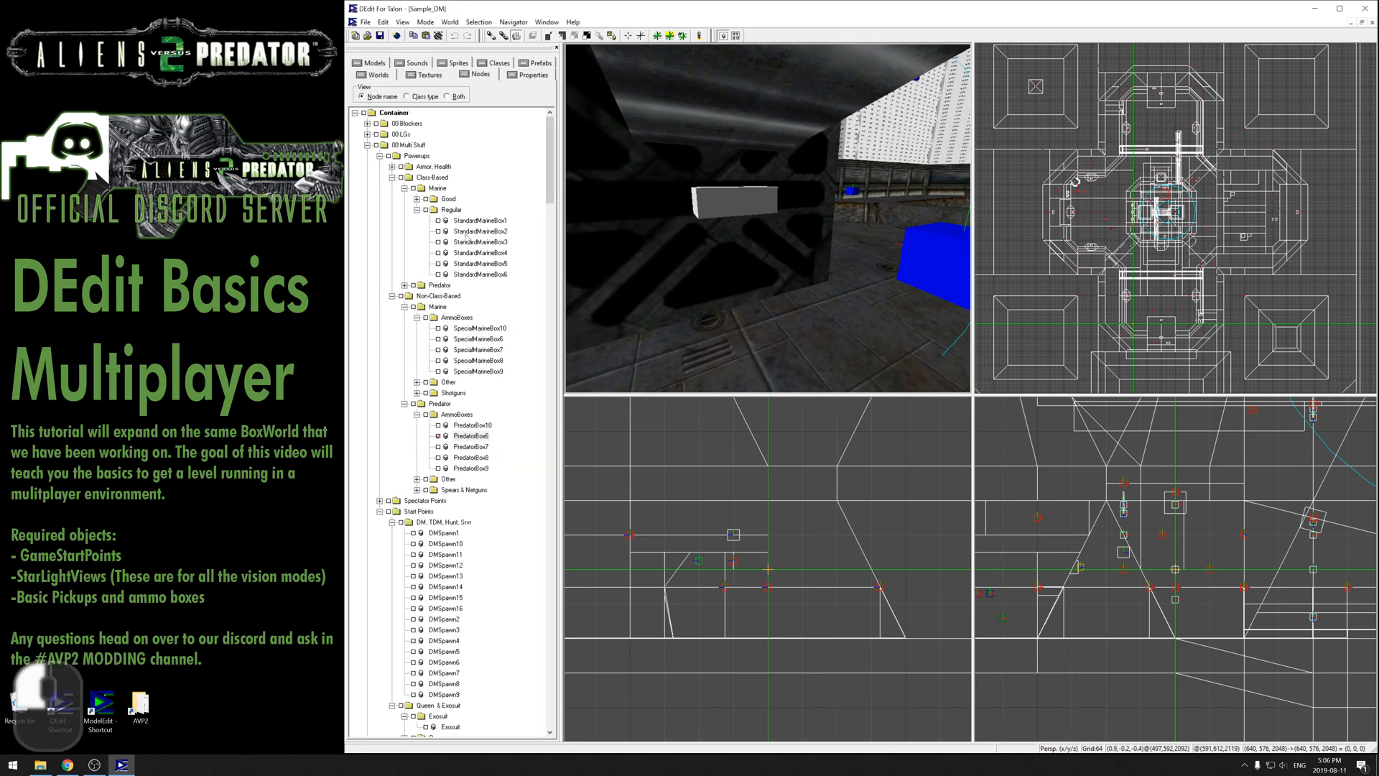
left_click(437, 436)
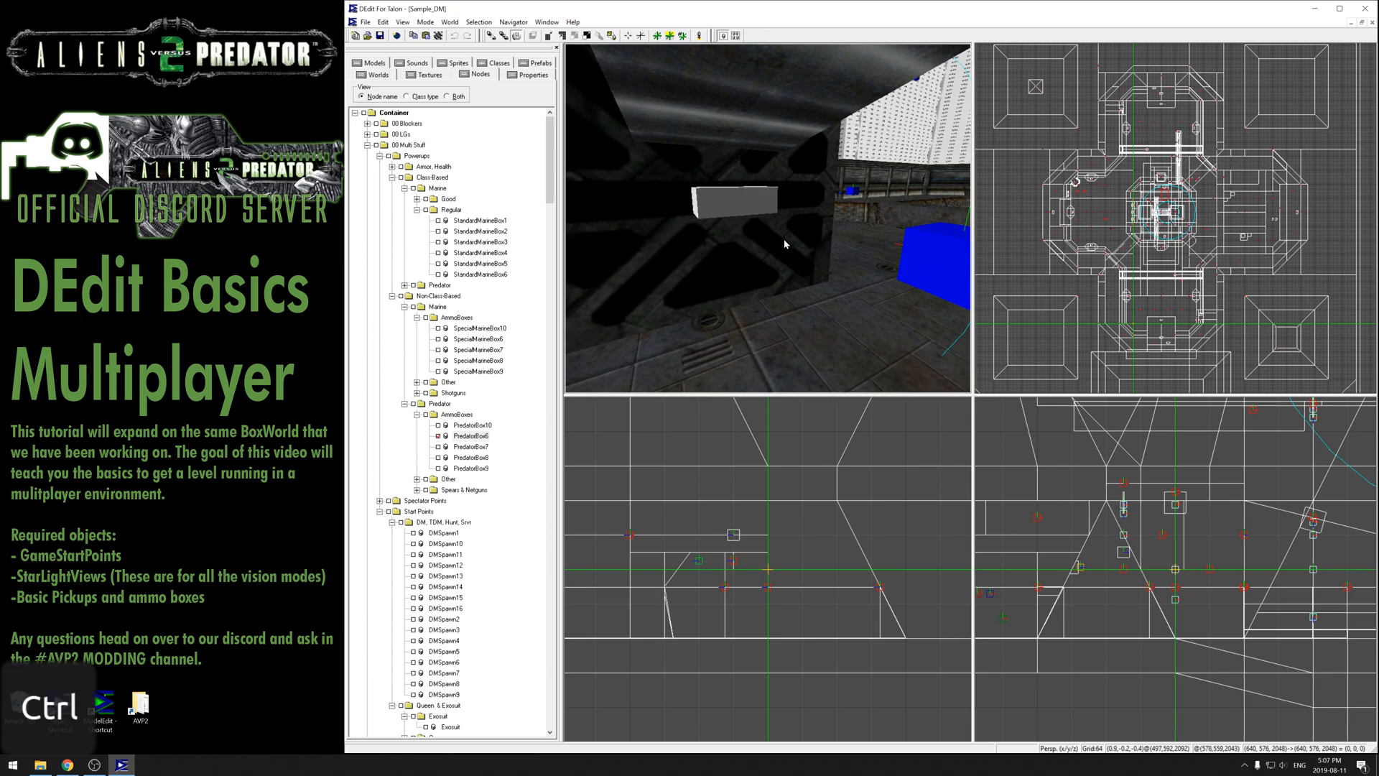
key("ctrl+c")
left_click(1352, 24)
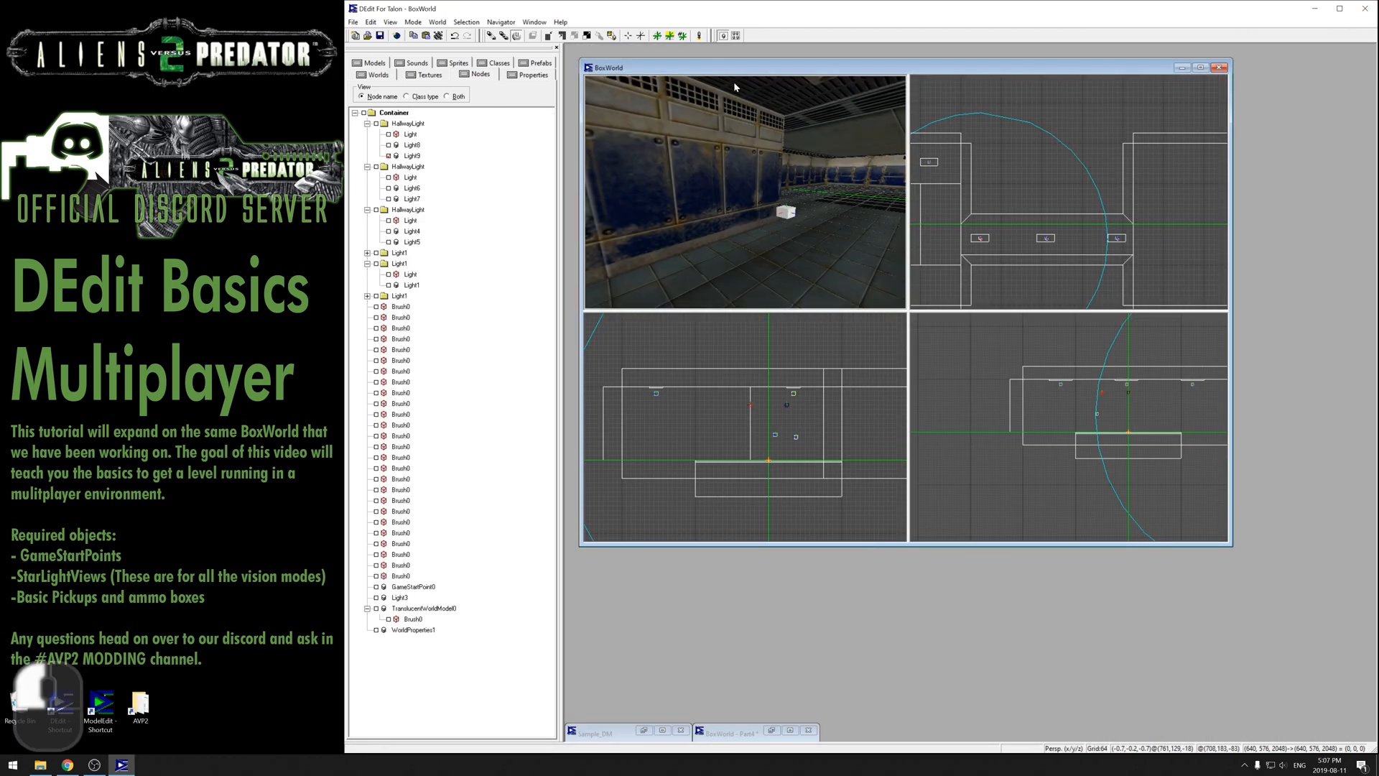
double_click(740, 732)
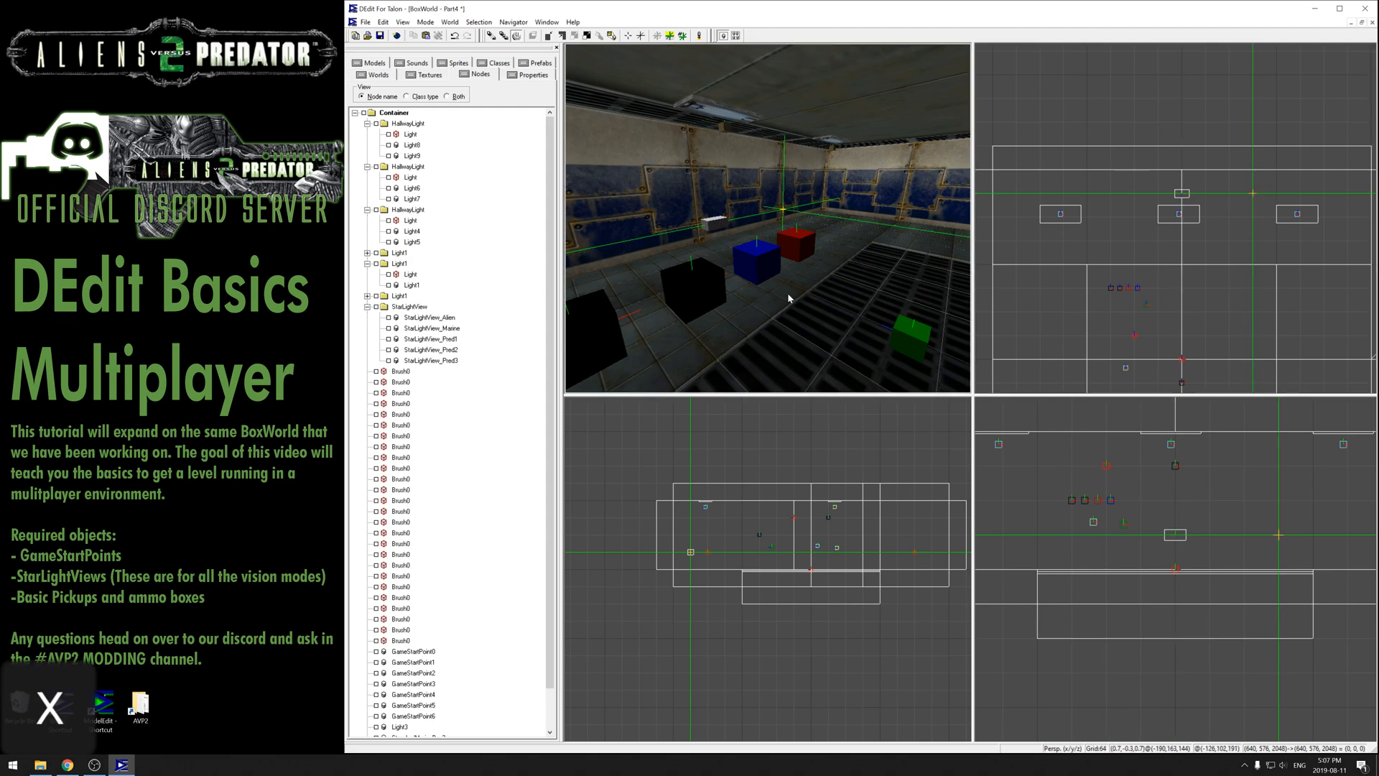
Paste the predator ammo box beside the marine ammo box and adjust its yaw so its long side runs along the wall
key("ctrl+v")
left_click_drag(794, 292, 787, 216)
left_click(531, 74)
left_click(496, 134)
left_click_drag(903, 408, 880, 408)
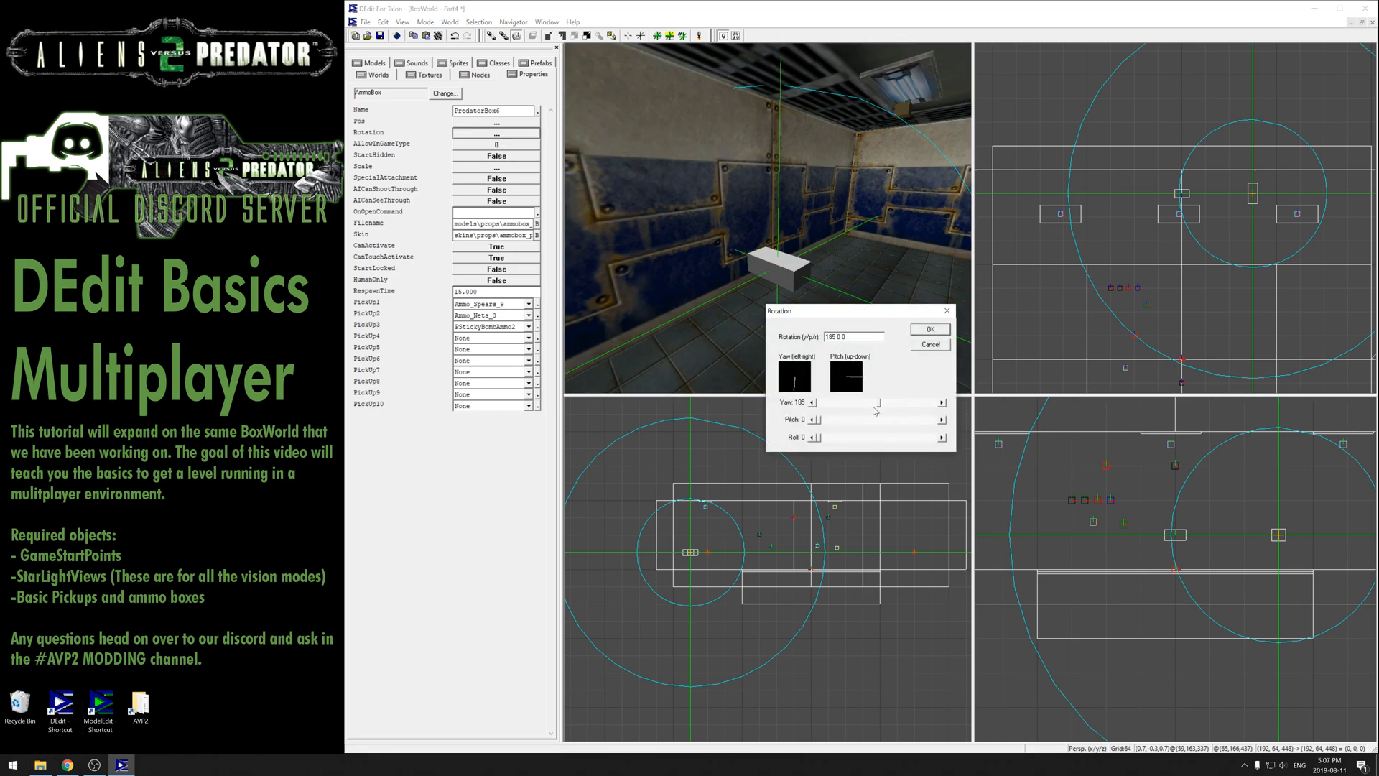
left_click(812, 402)
left_click(928, 329)
right_click_drag(852, 322, 767, 220)
key("ctrl+h")
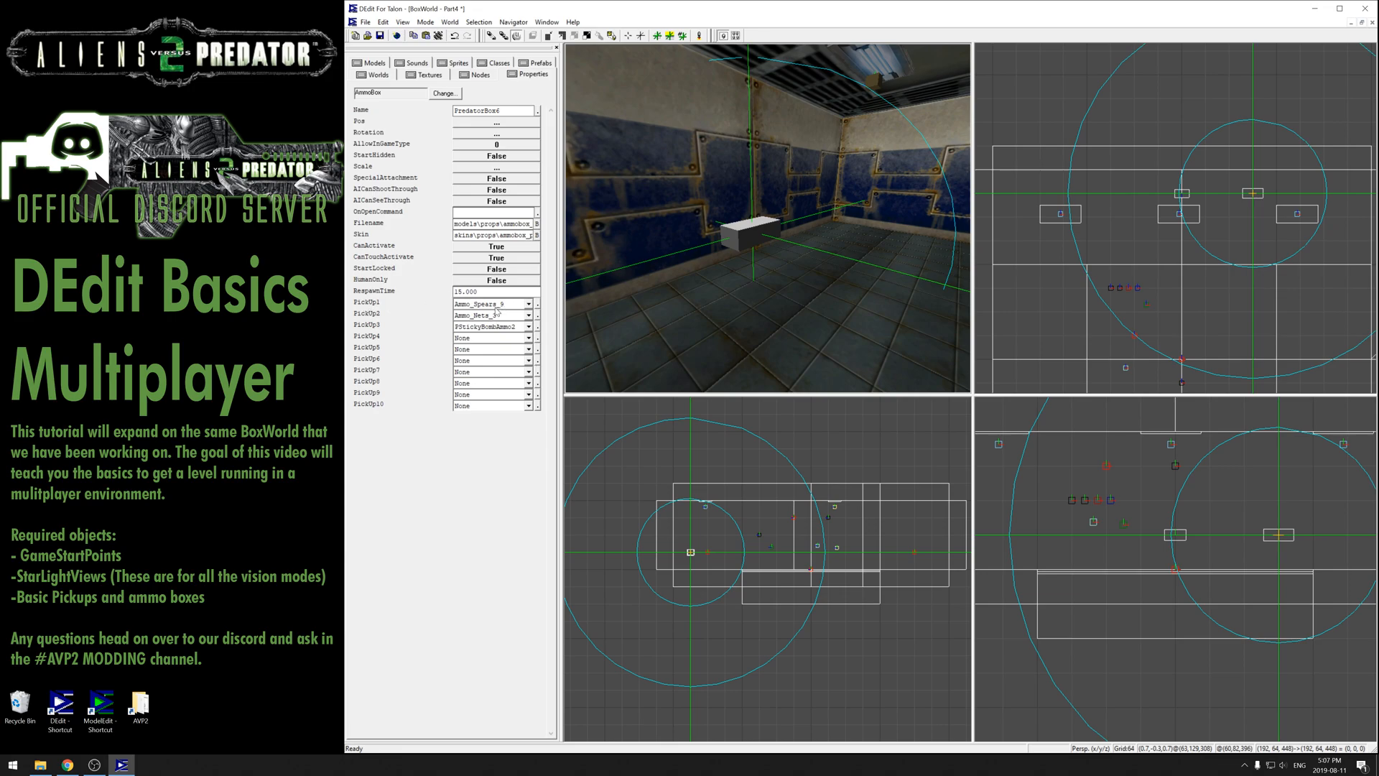
Examine the pickup slots of the predator ammo box and the StandardMarineBox3 ammo box, including the choices for an empty slot
left_click(528, 304)
left_click(530, 319)
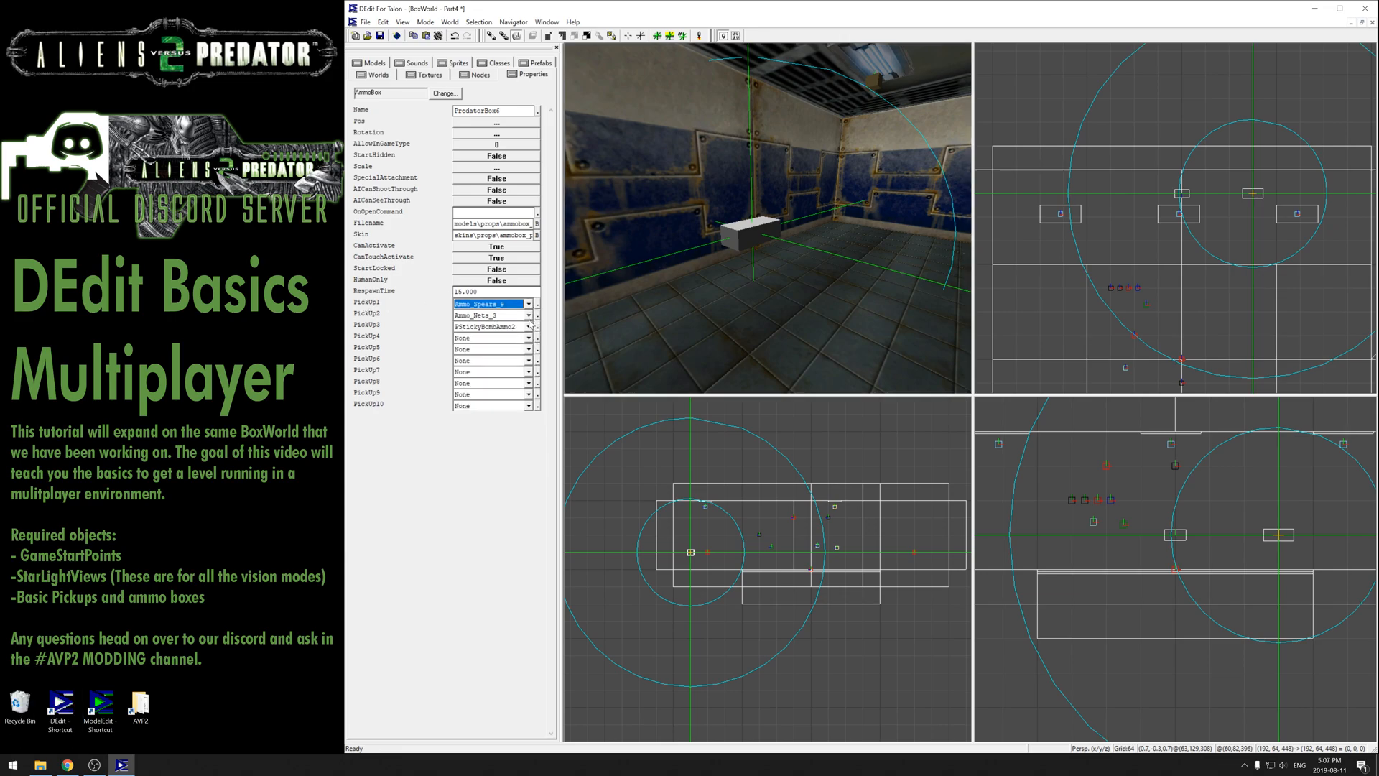
right_click_drag(743, 317, 769, 203)
left_click(770, 203)
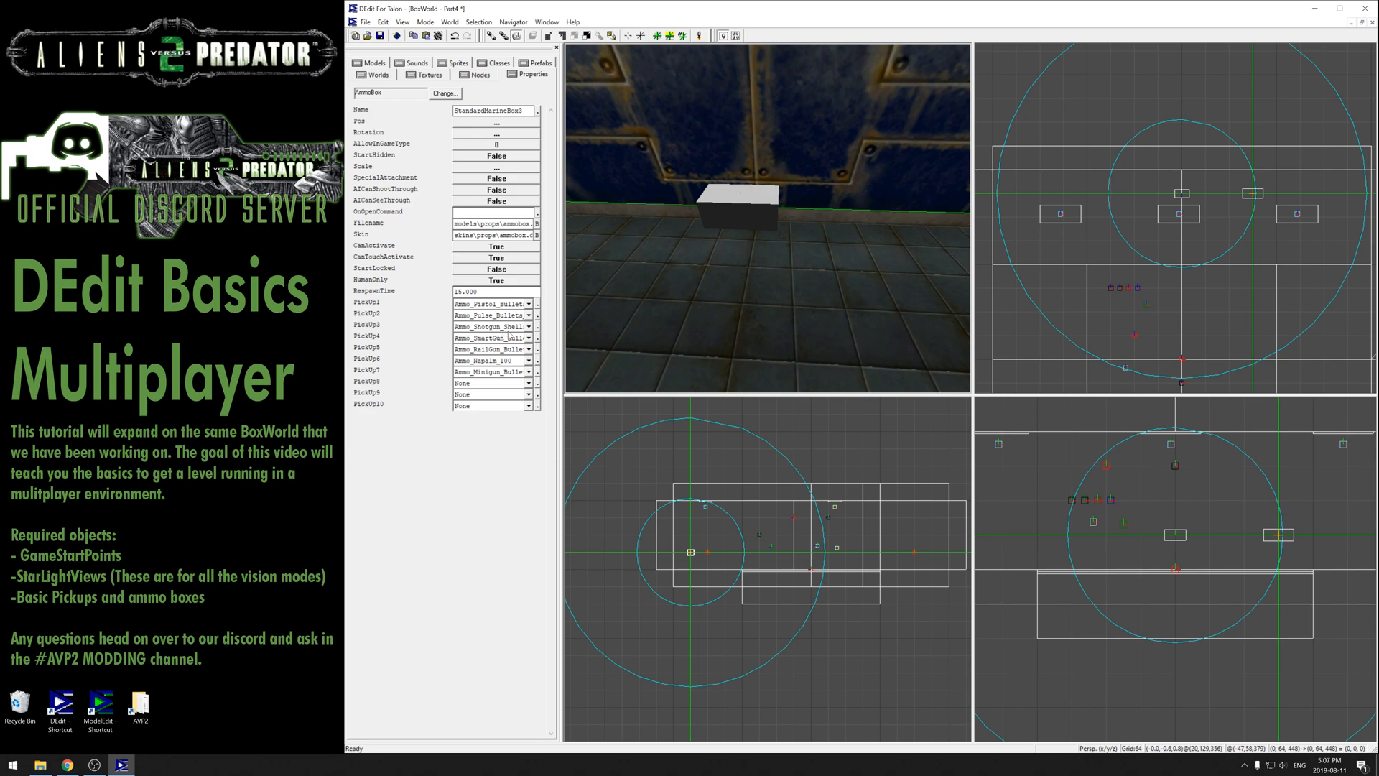
right_click_drag(812, 295, 500, 337)
left_click(528, 383)
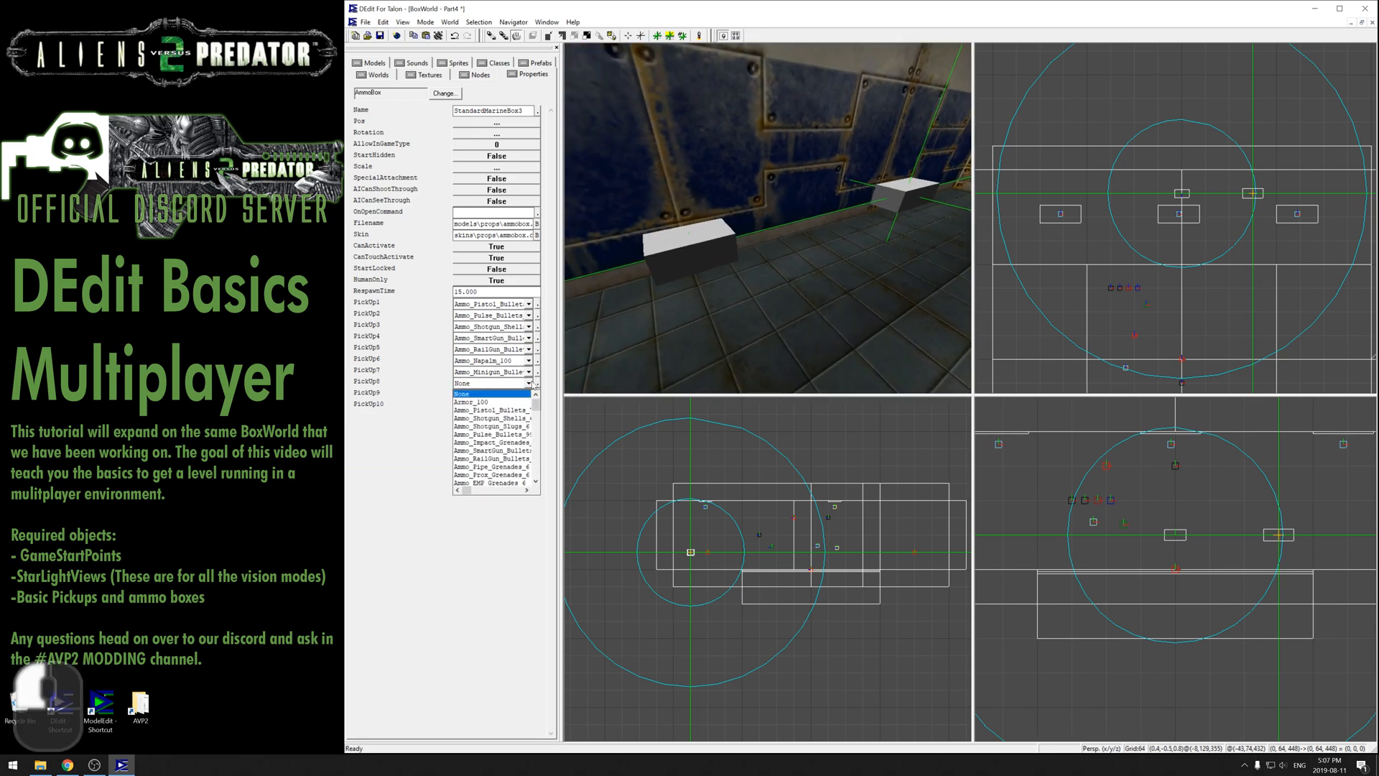
left_click(532, 385)
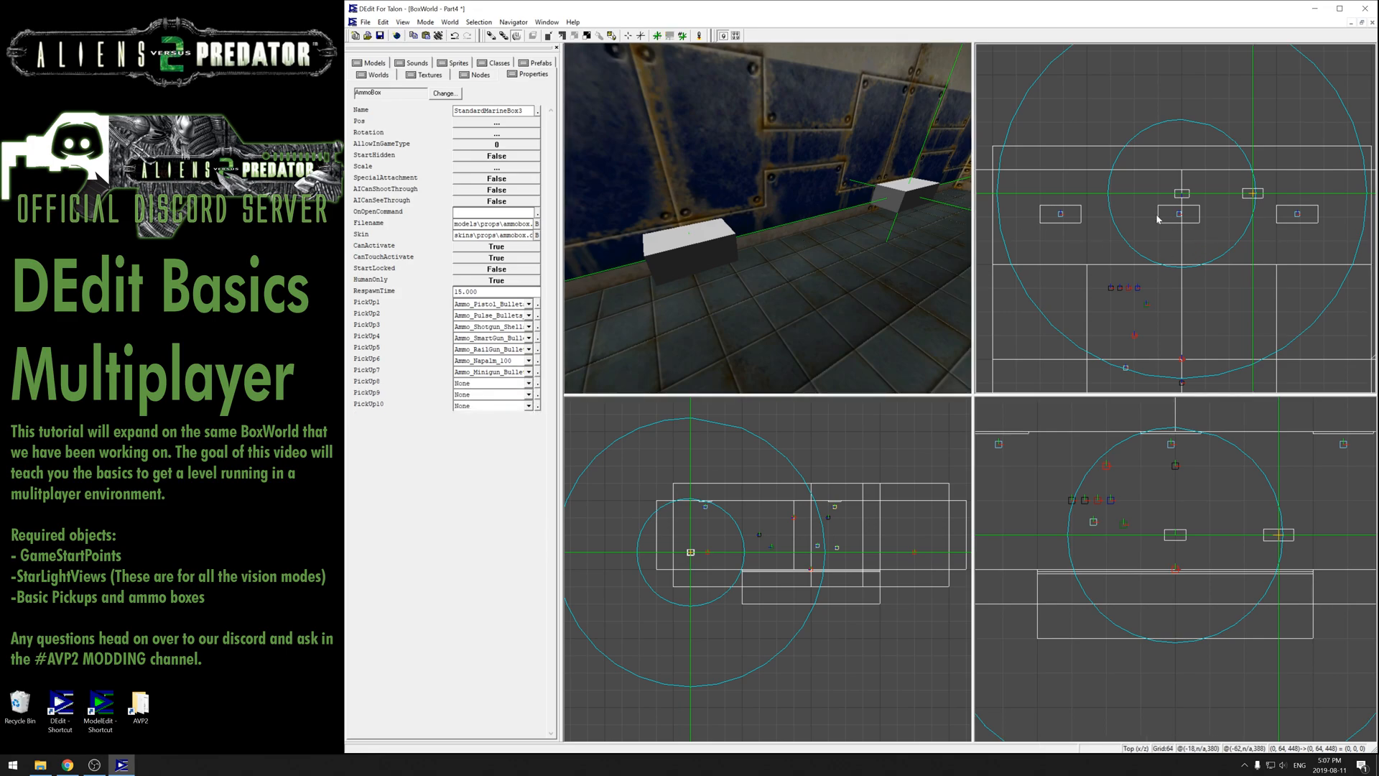
Add a PickupObject near the wall, on the far side of the marine ammo box from the predator box
left_click(1115, 202)
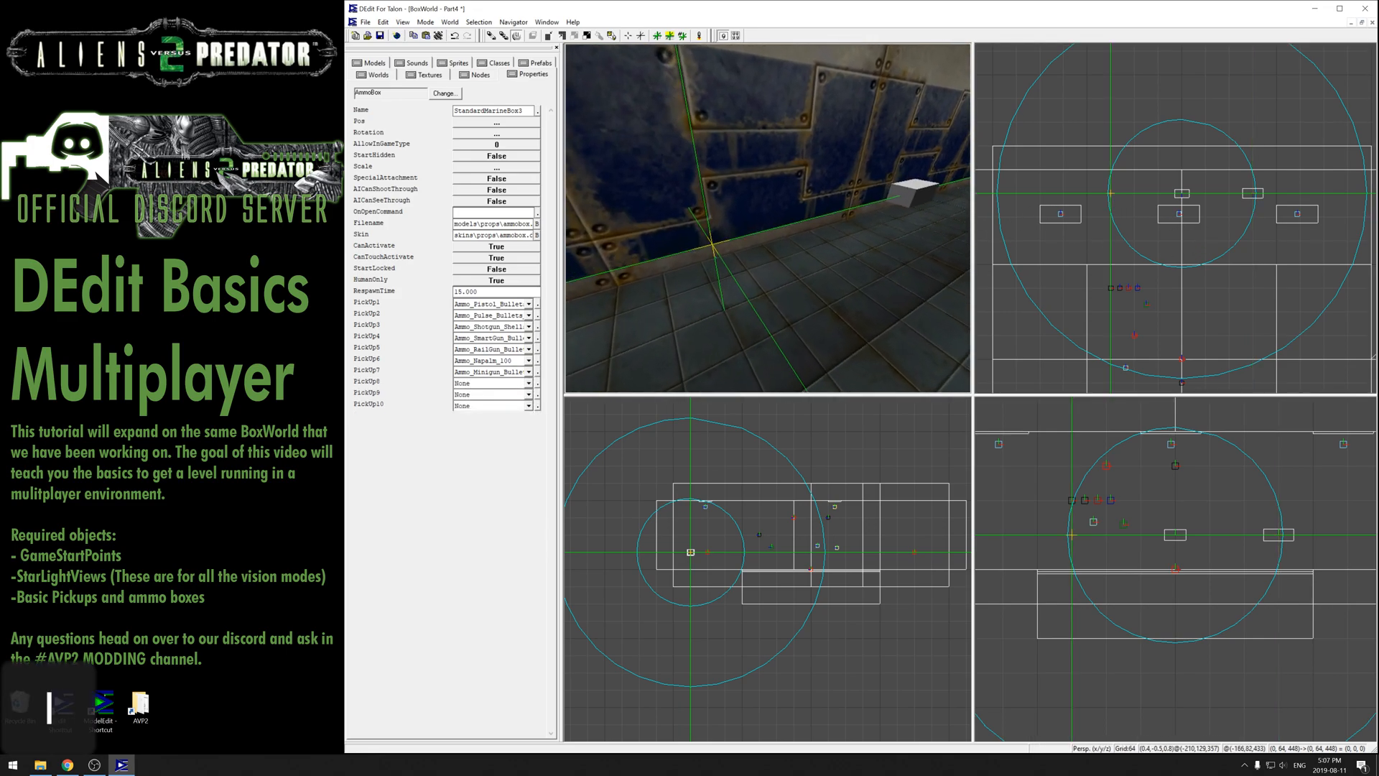
right_click(761, 235)
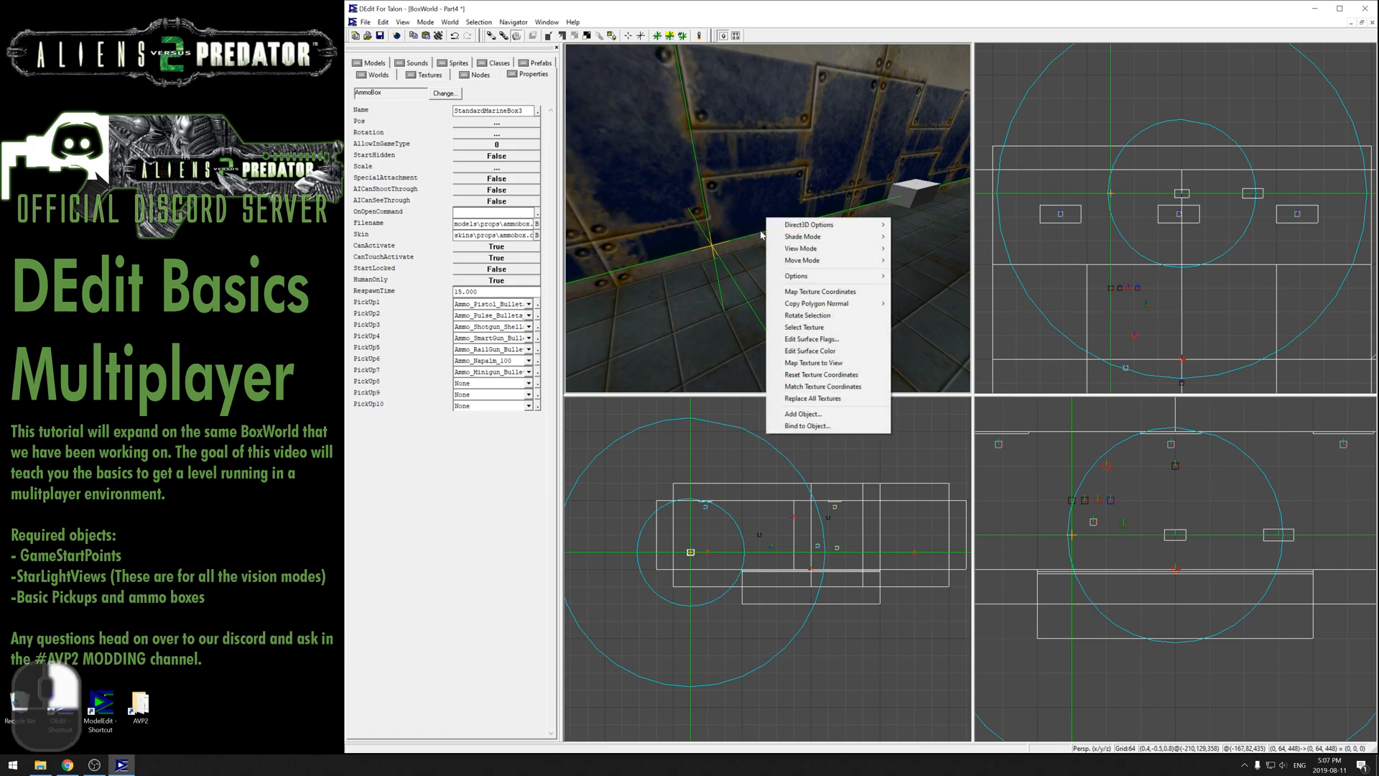
left_click(802, 416)
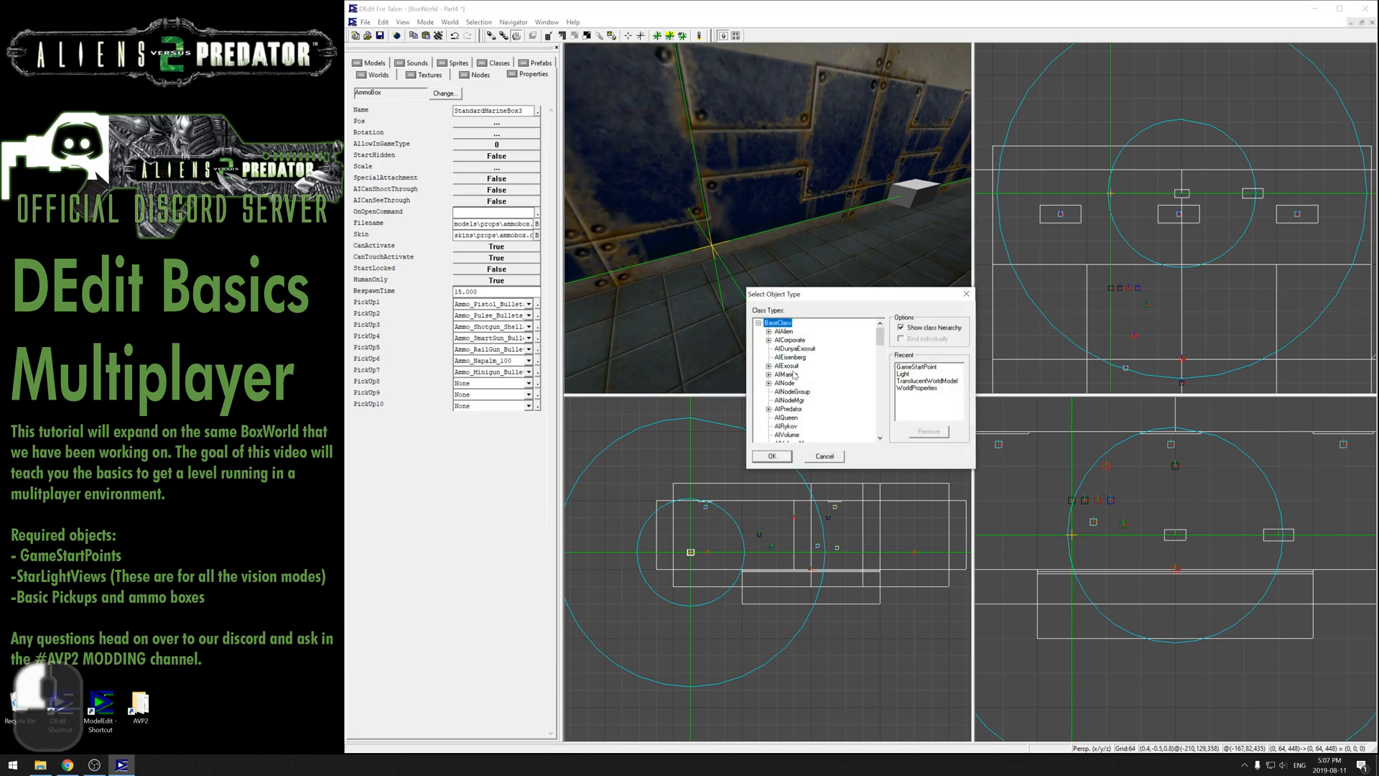
type("pi")
scroll(790, 410, "down", 2)
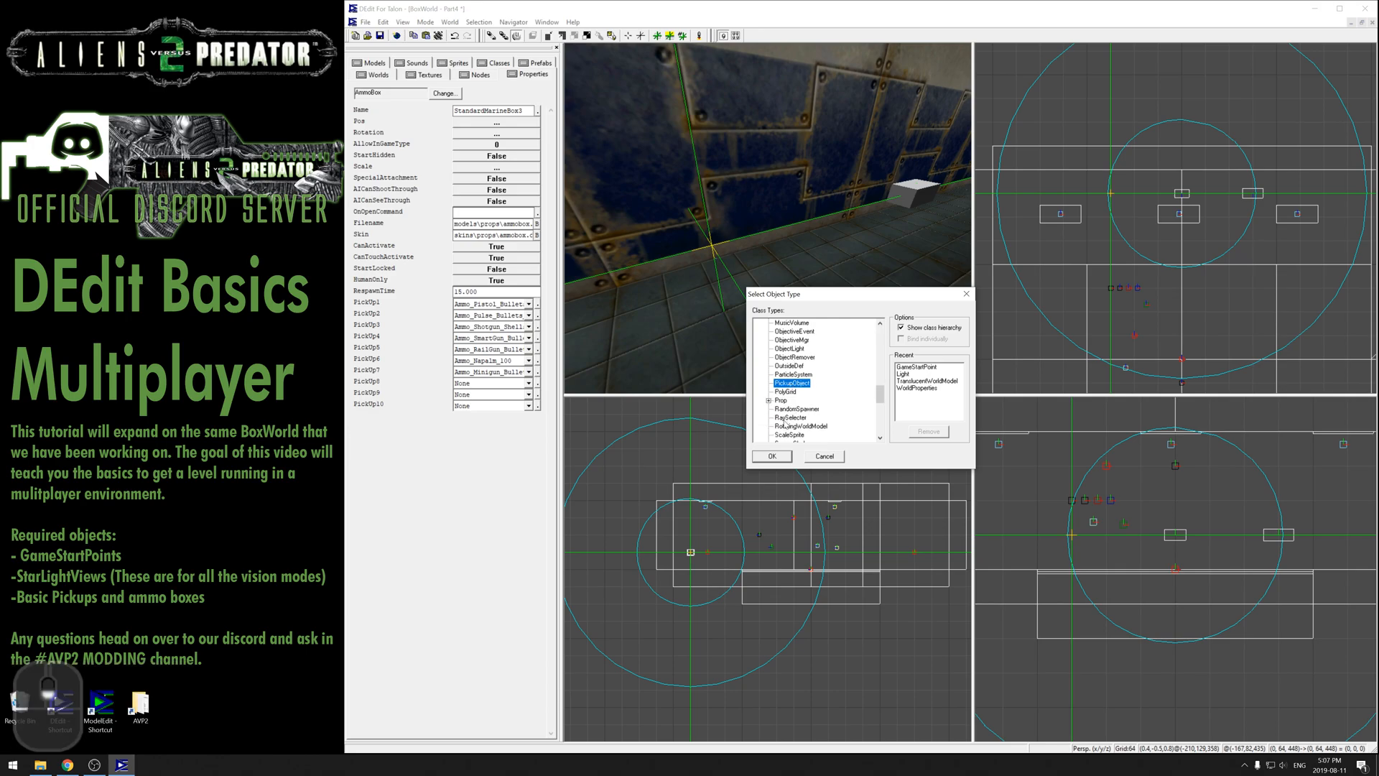
left_click(773, 457)
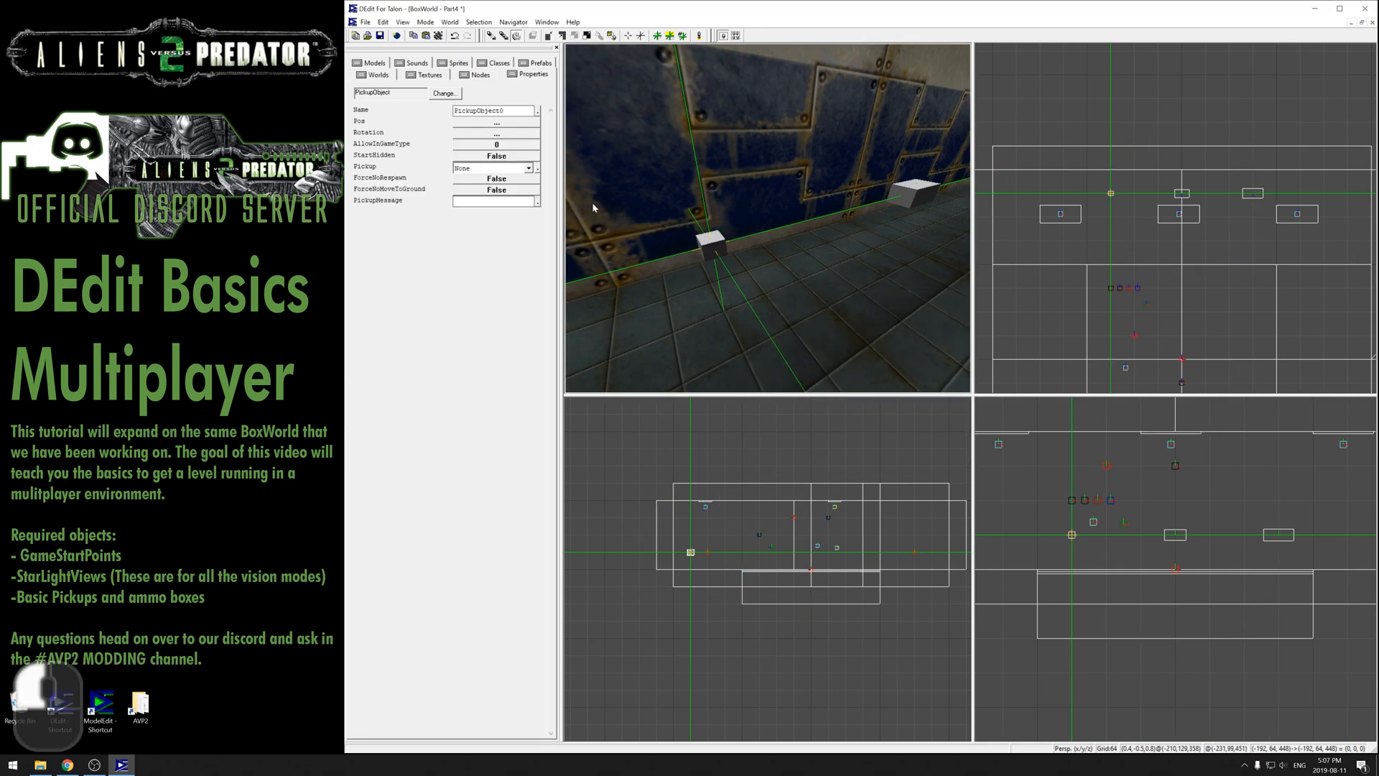
Set the new pickup object's Pickup to Armor_100 and review its allowed game types
left_click(527, 167)
scroll(497, 189, "down", 3)
scroll(497, 189, "down", 2)
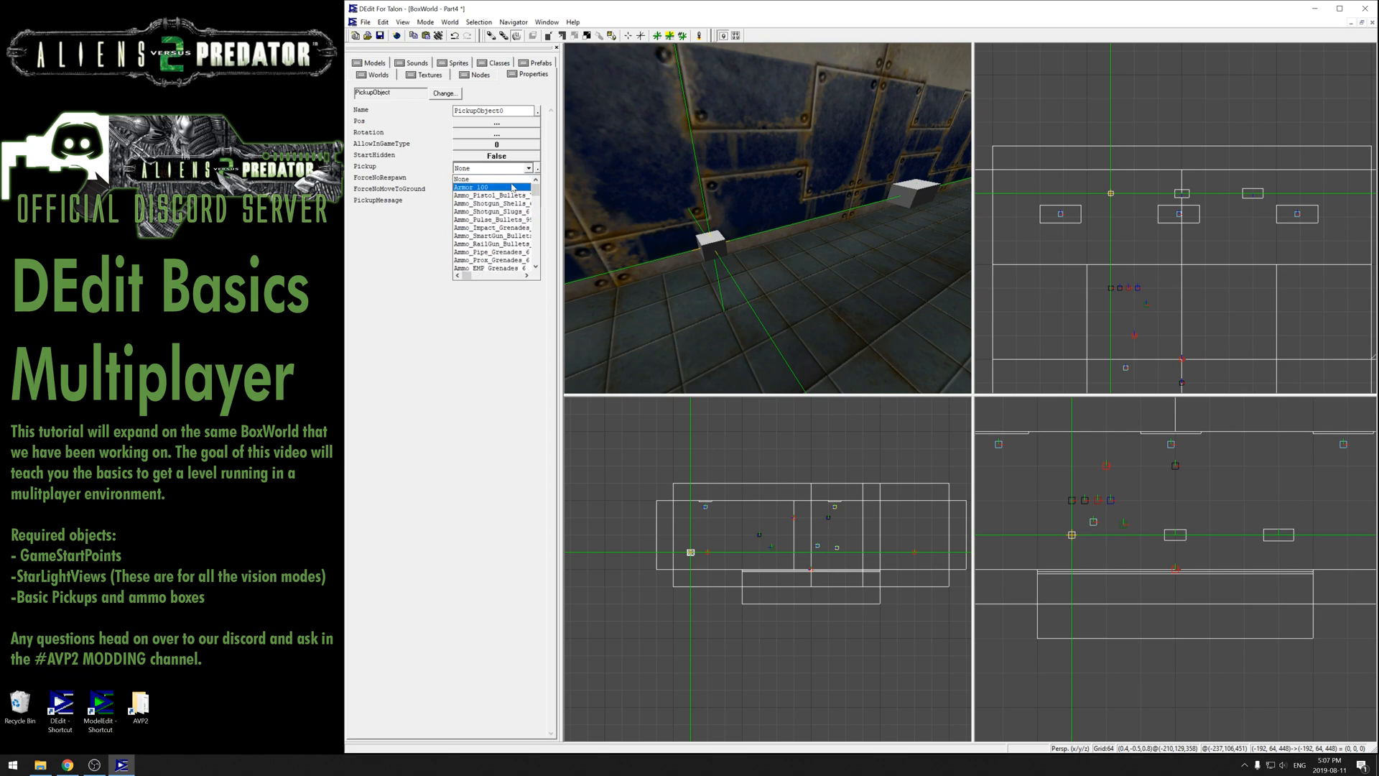
left_click(504, 193)
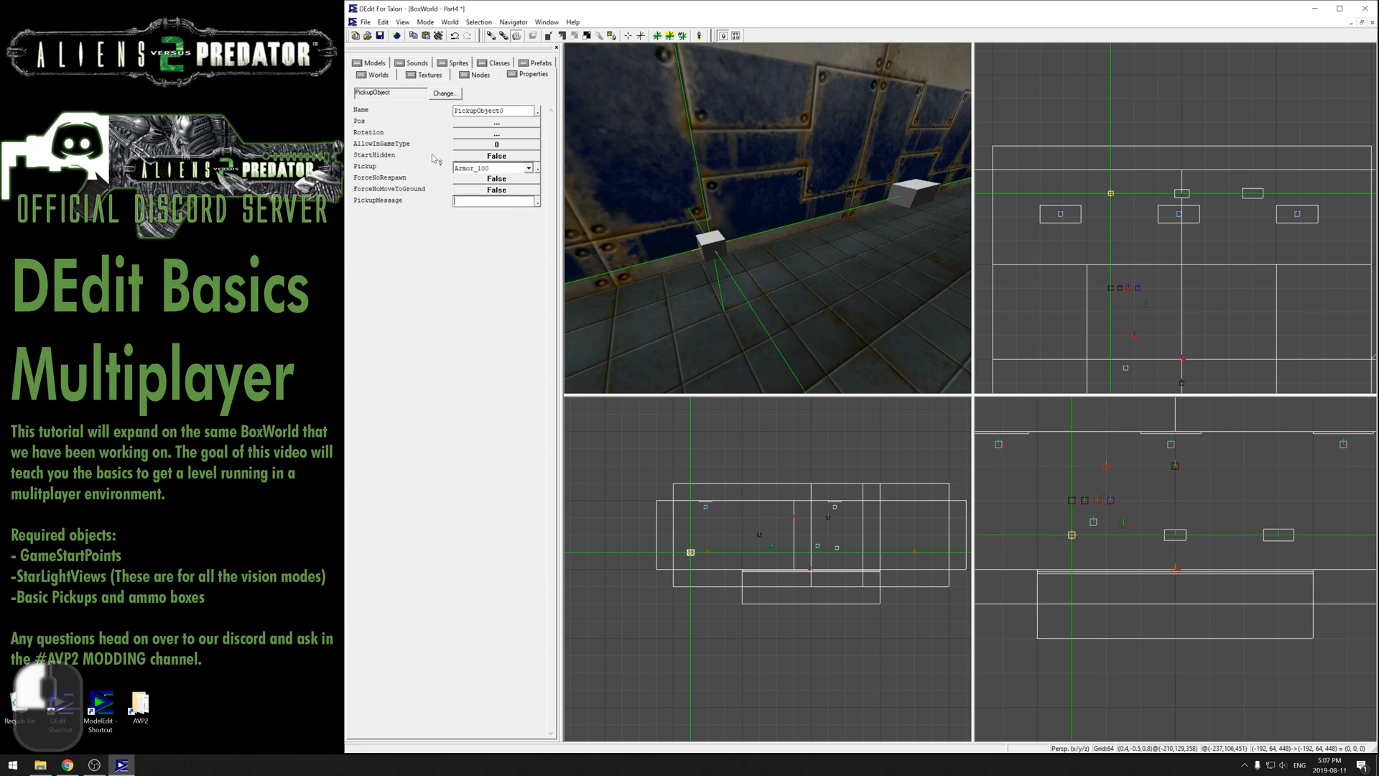
left_click(514, 143)
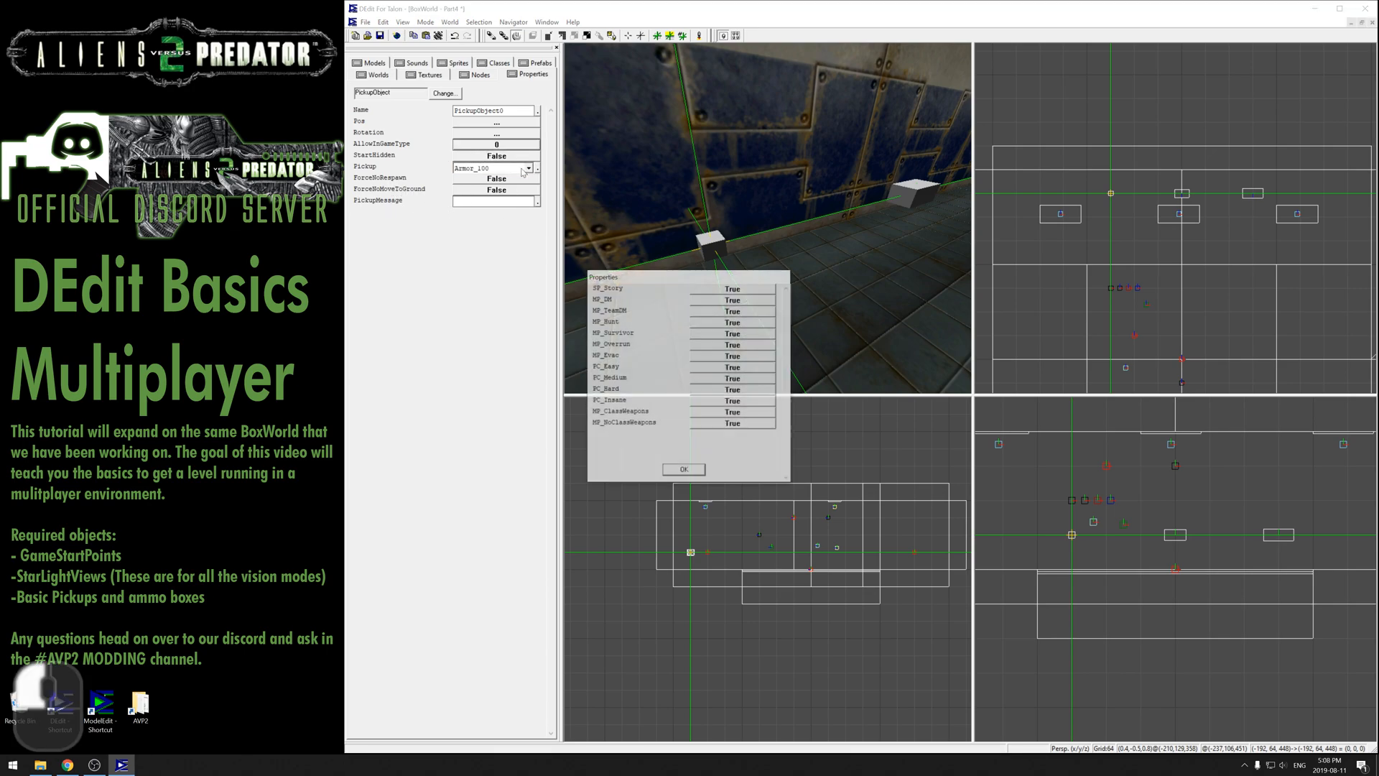
left_click(684, 472)
Set SP_Story to True in the marine ammo box's allowed game types, and review the same settings on the predator ammo box
left_click(746, 221)
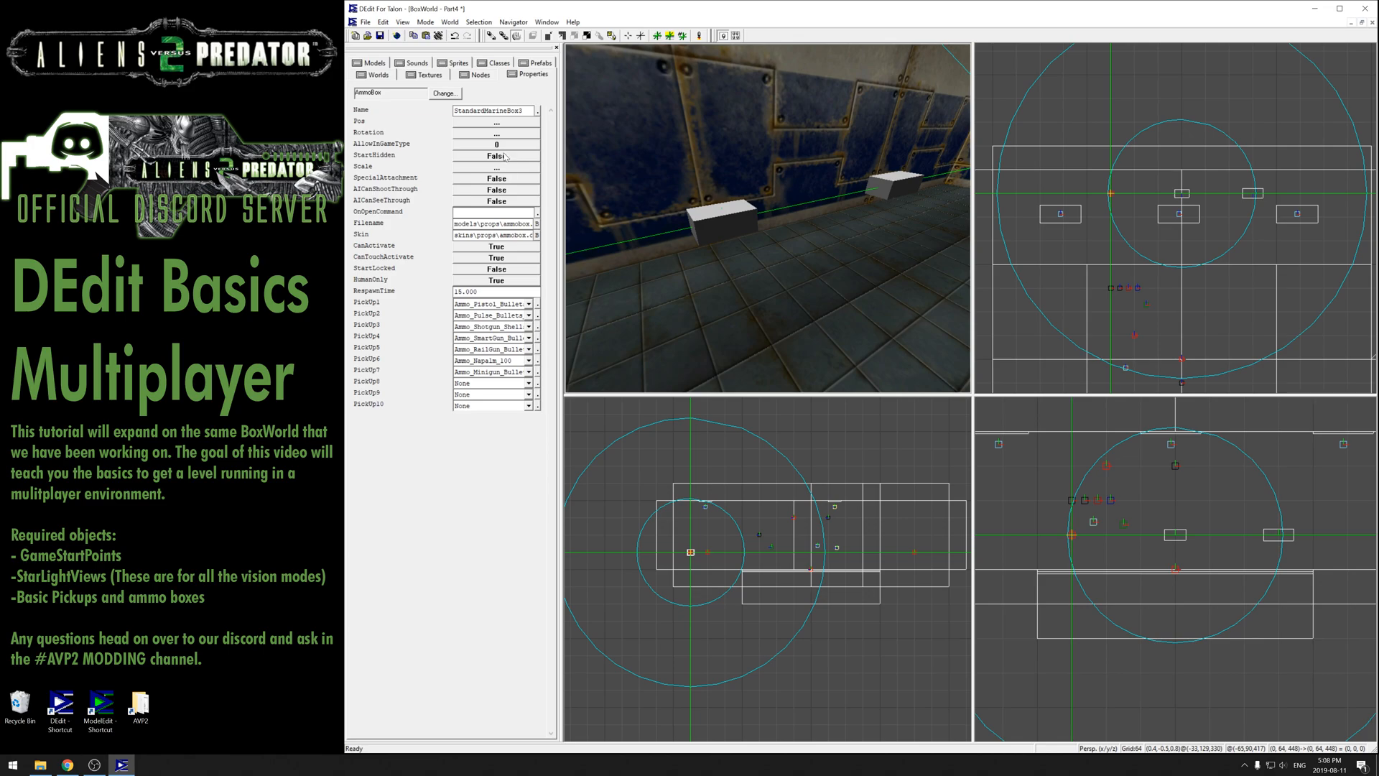
left_click(503, 145)
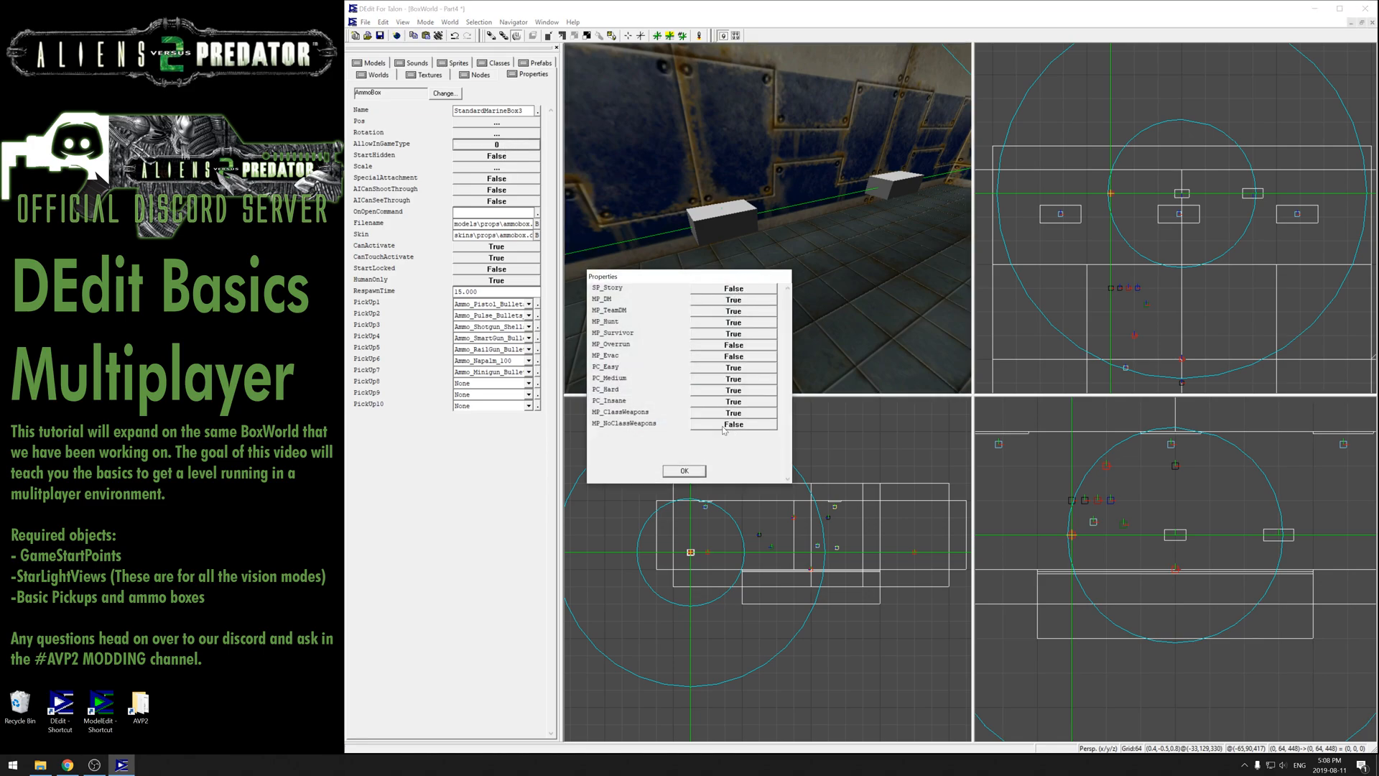
left_click(729, 289)
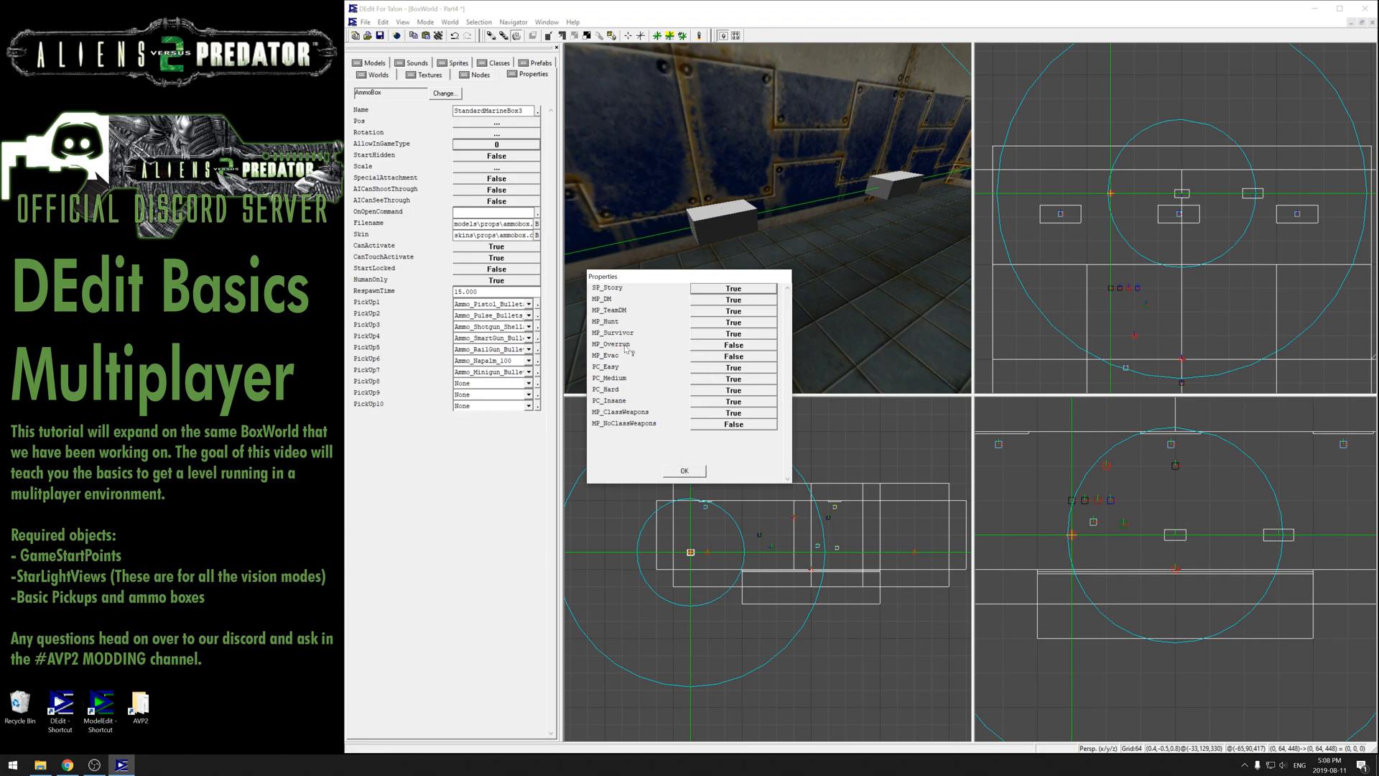
left_click(685, 470)
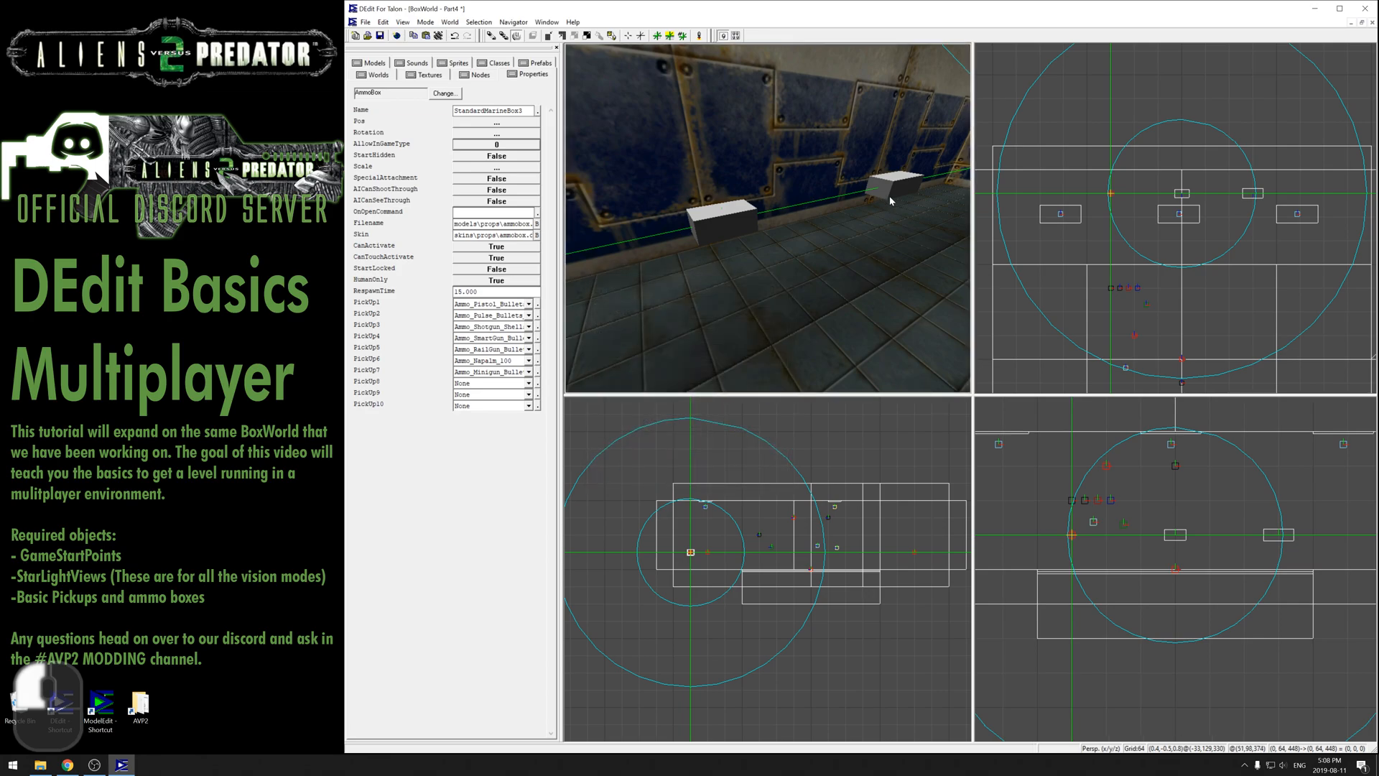
left_click(503, 145)
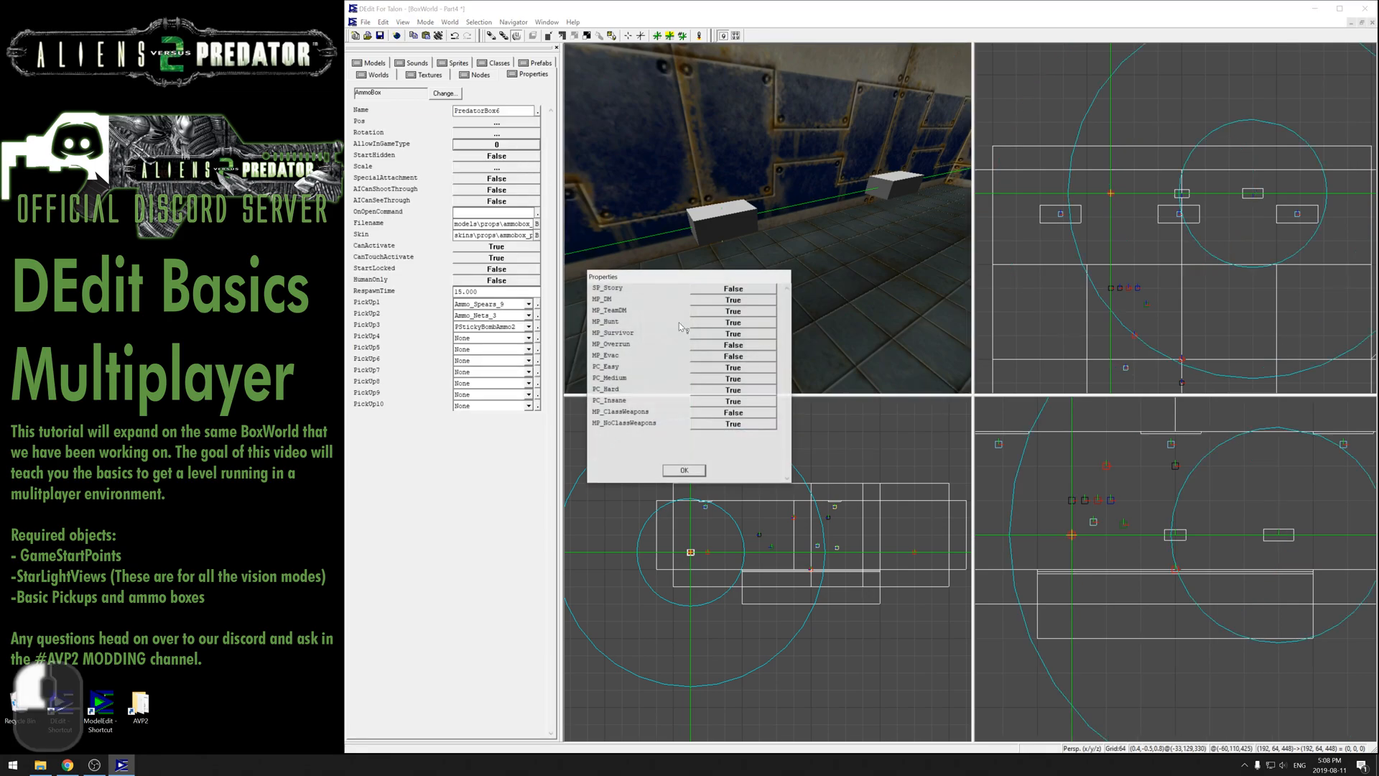
left_click(683, 467)
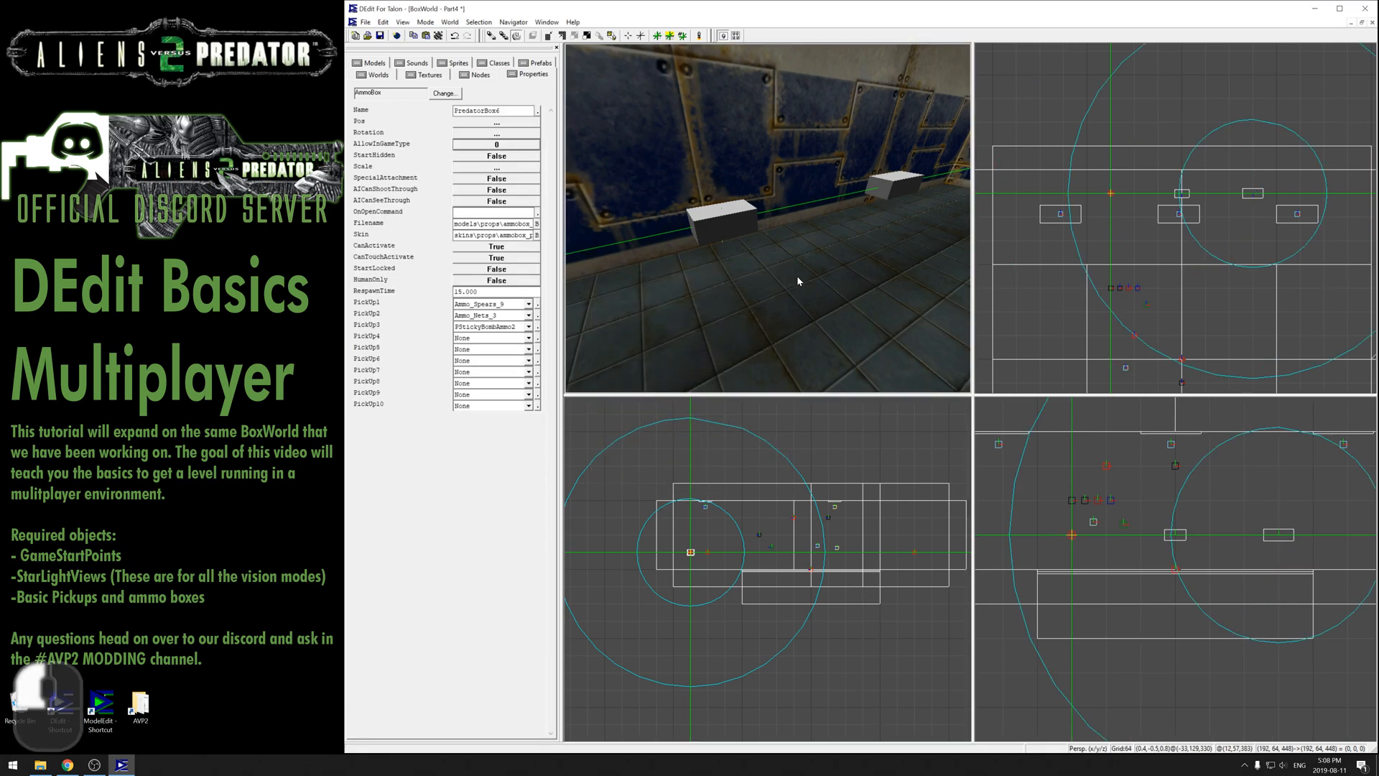
Select the armor pickup object by the wall and adjust its yaw rotation
key("space")
left_click(788, 315)
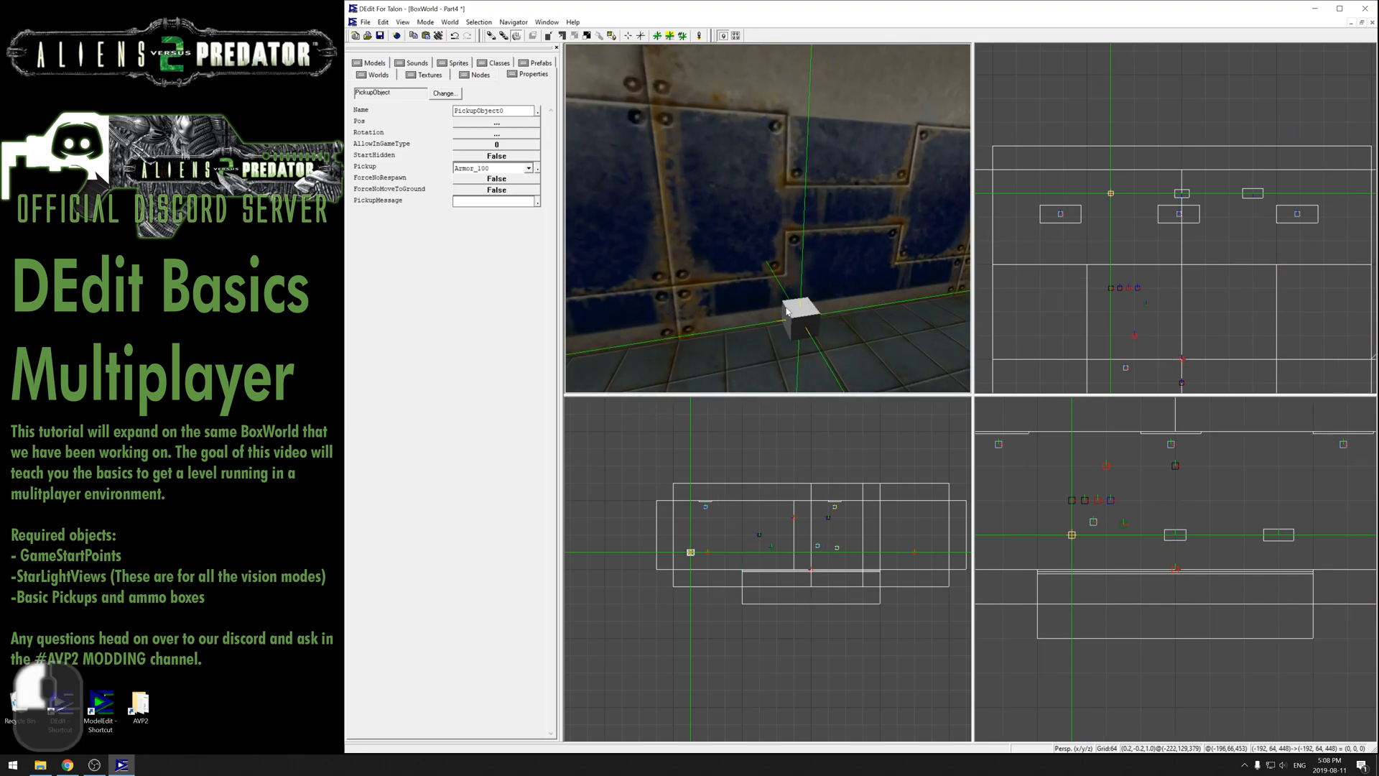
key("o")
left_click(502, 133)
left_click(901, 407)
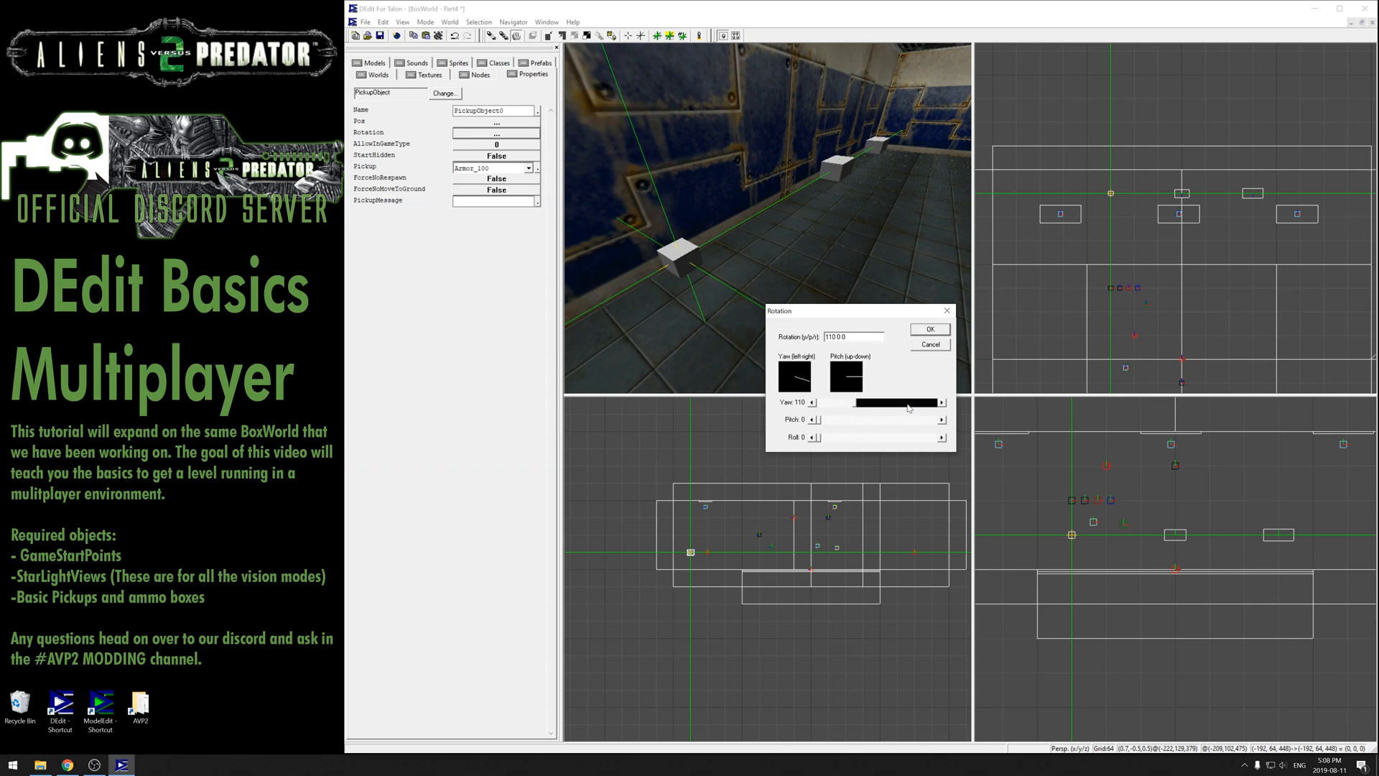
left_click(930, 329)
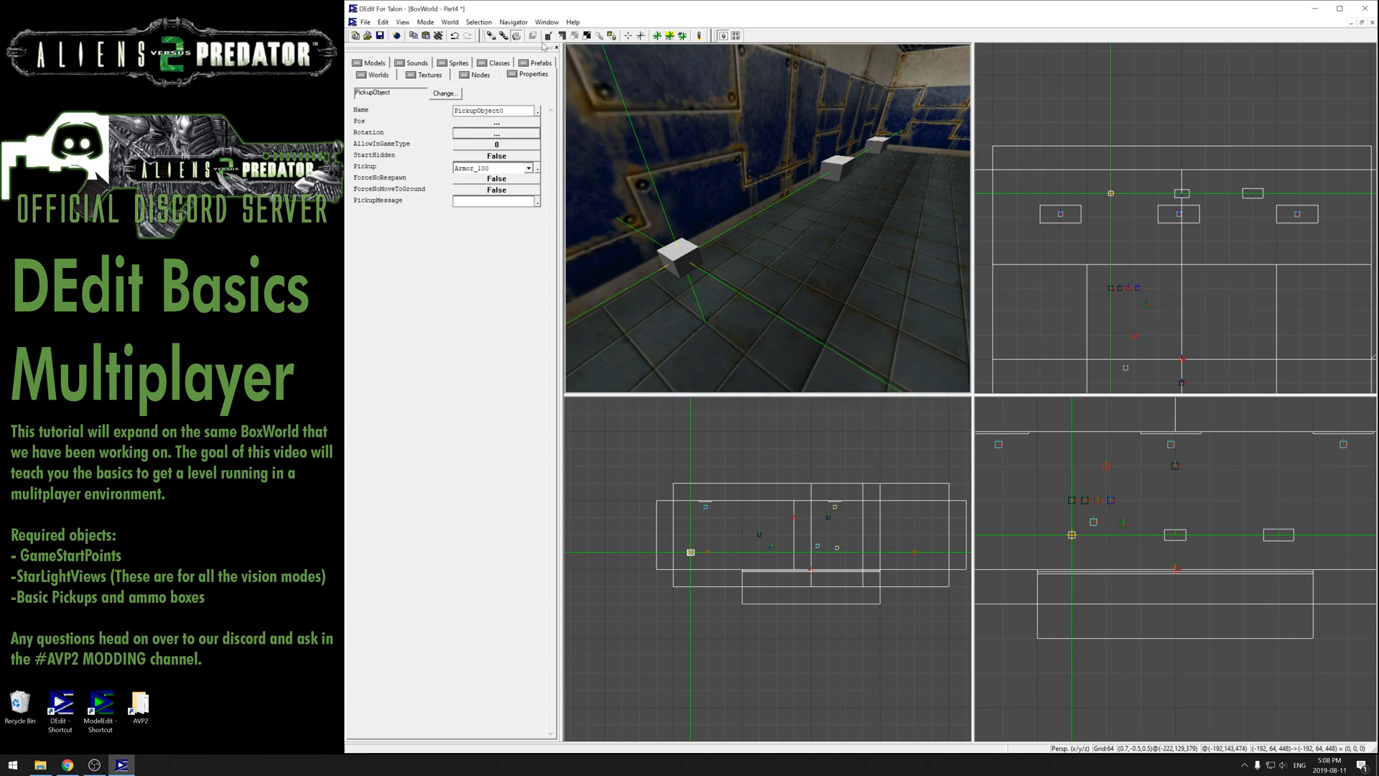
Process the BoxWorld - Part4 world with lighting, shadows and full optimization, and check the StarLightView entries in the processing log
left_click(447, 23)
left_click(463, 34)
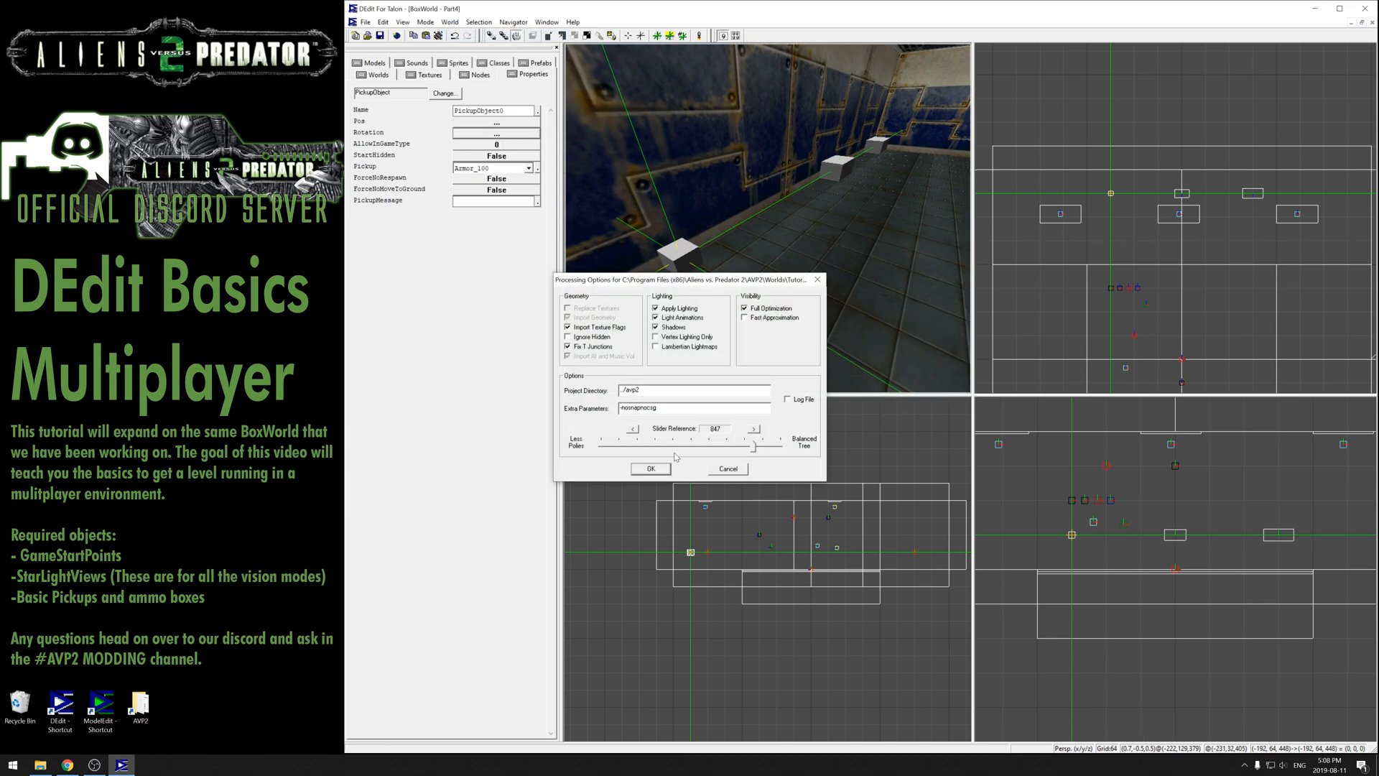
left_click(650, 469)
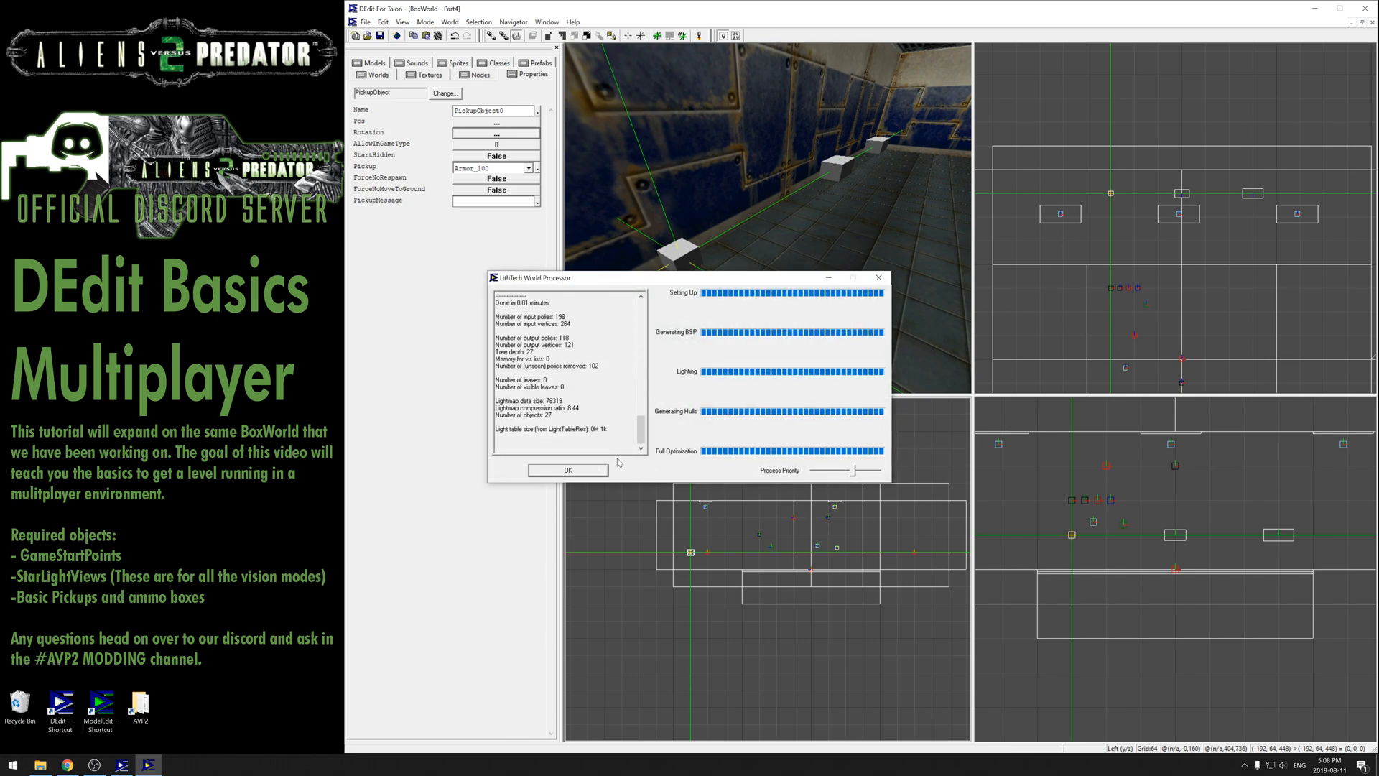
scroll(643, 441, "up", 10)
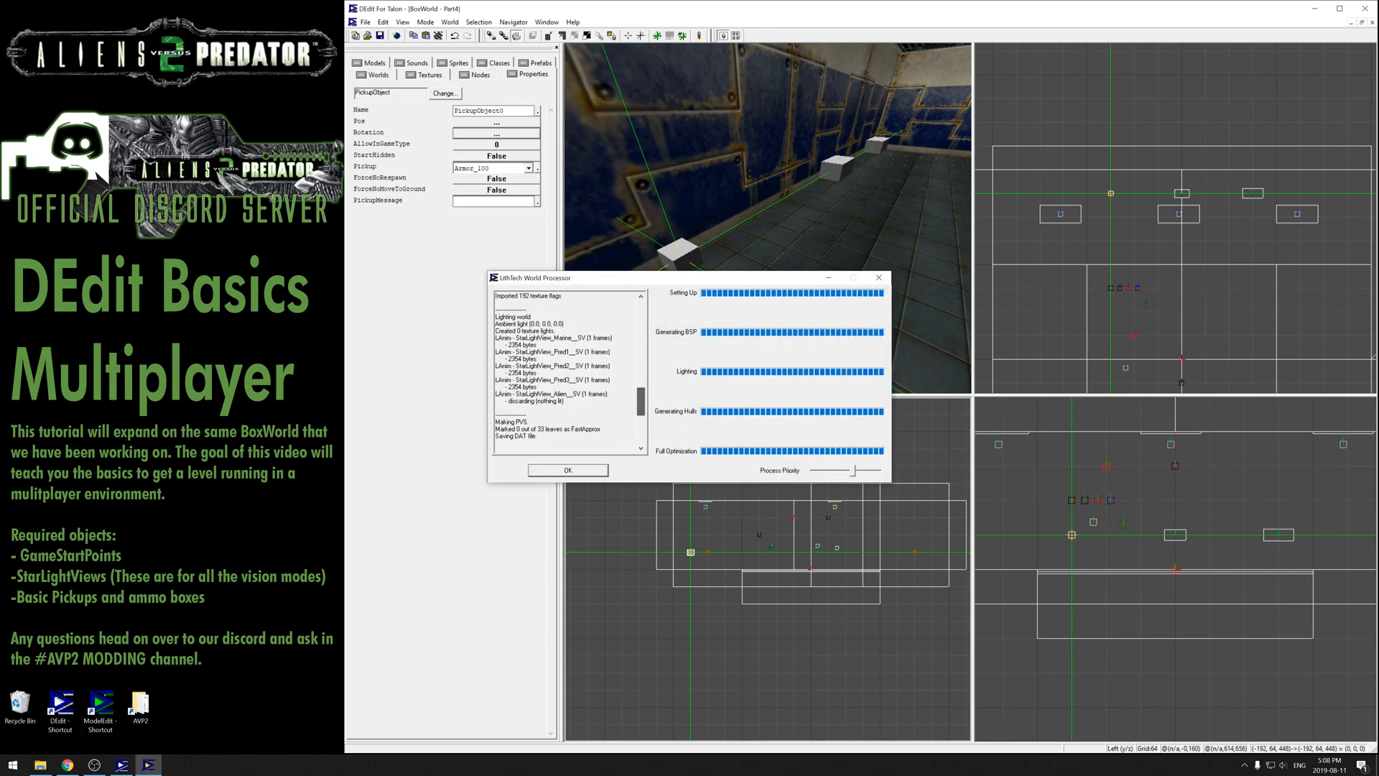
left_click_drag(506, 338, 553, 338)
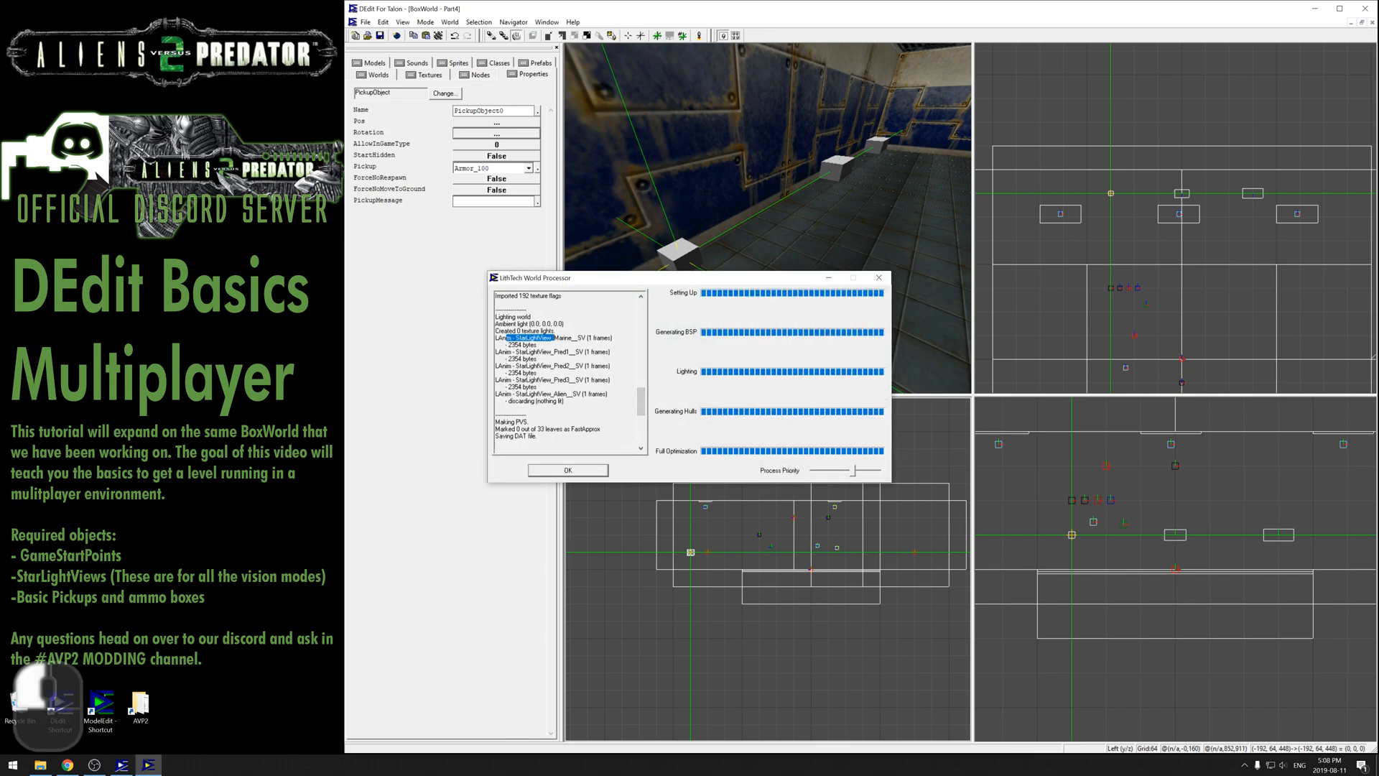
left_click(568, 470)
Run the world in the game and walk to the marine ammo box to collect its ammo
left_click(449, 22)
left_click(479, 47)
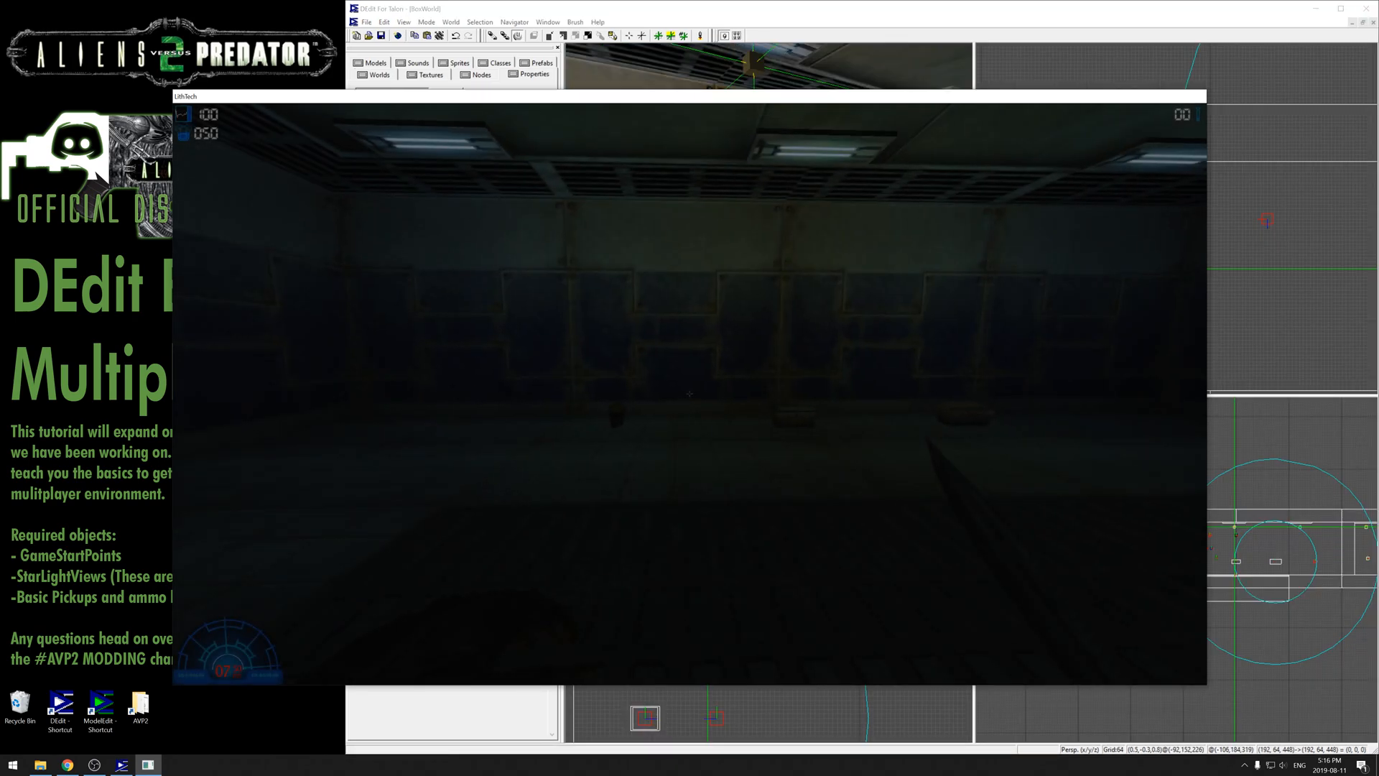
key("w")
key("a")
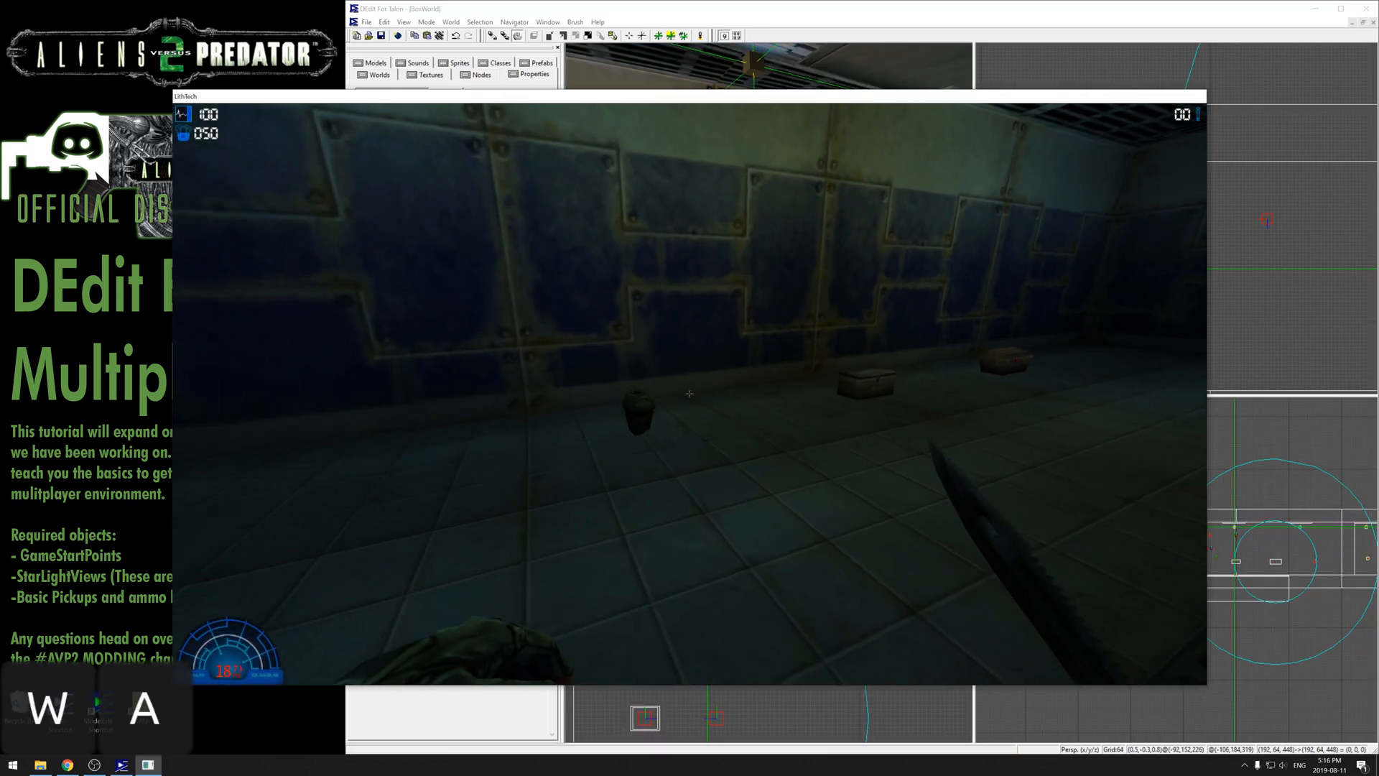
key("w")
key("d")
key("a")
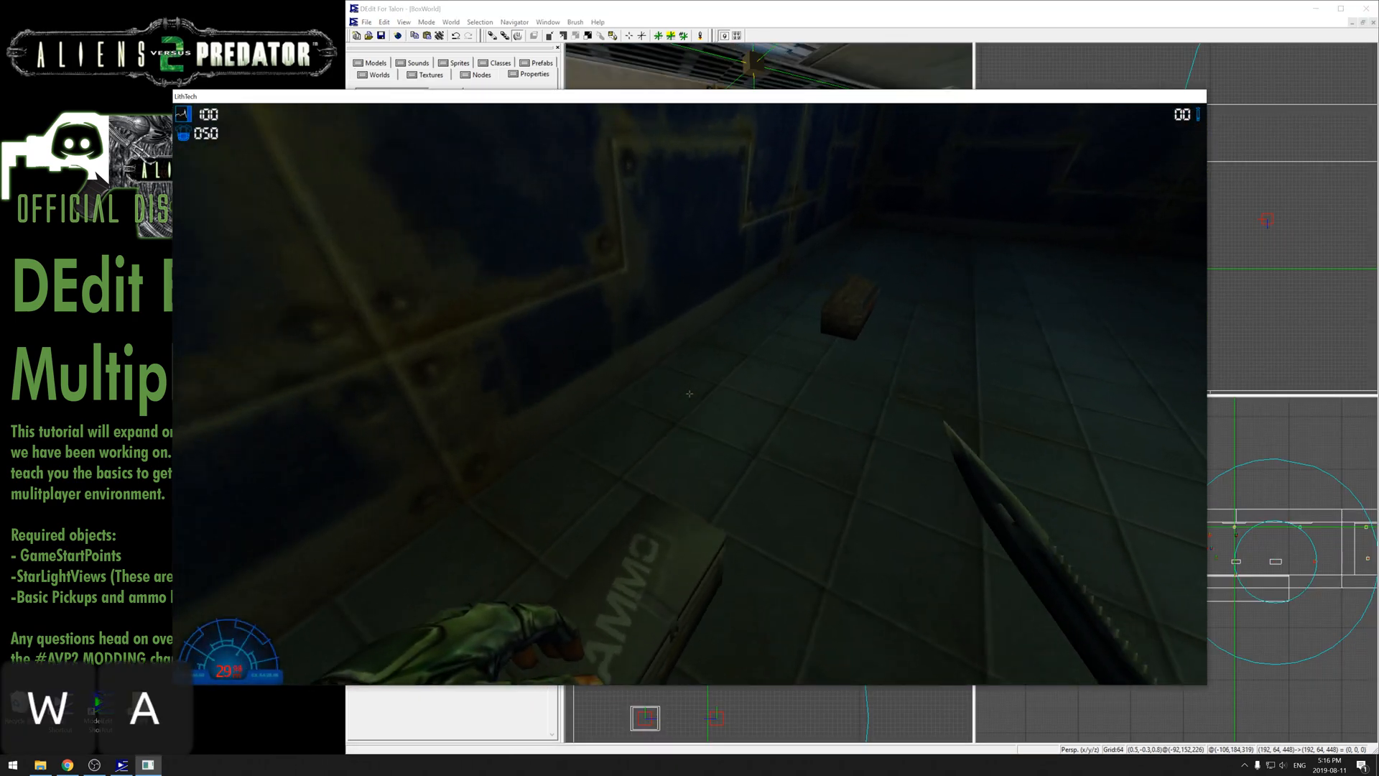
key("d")
key("a")
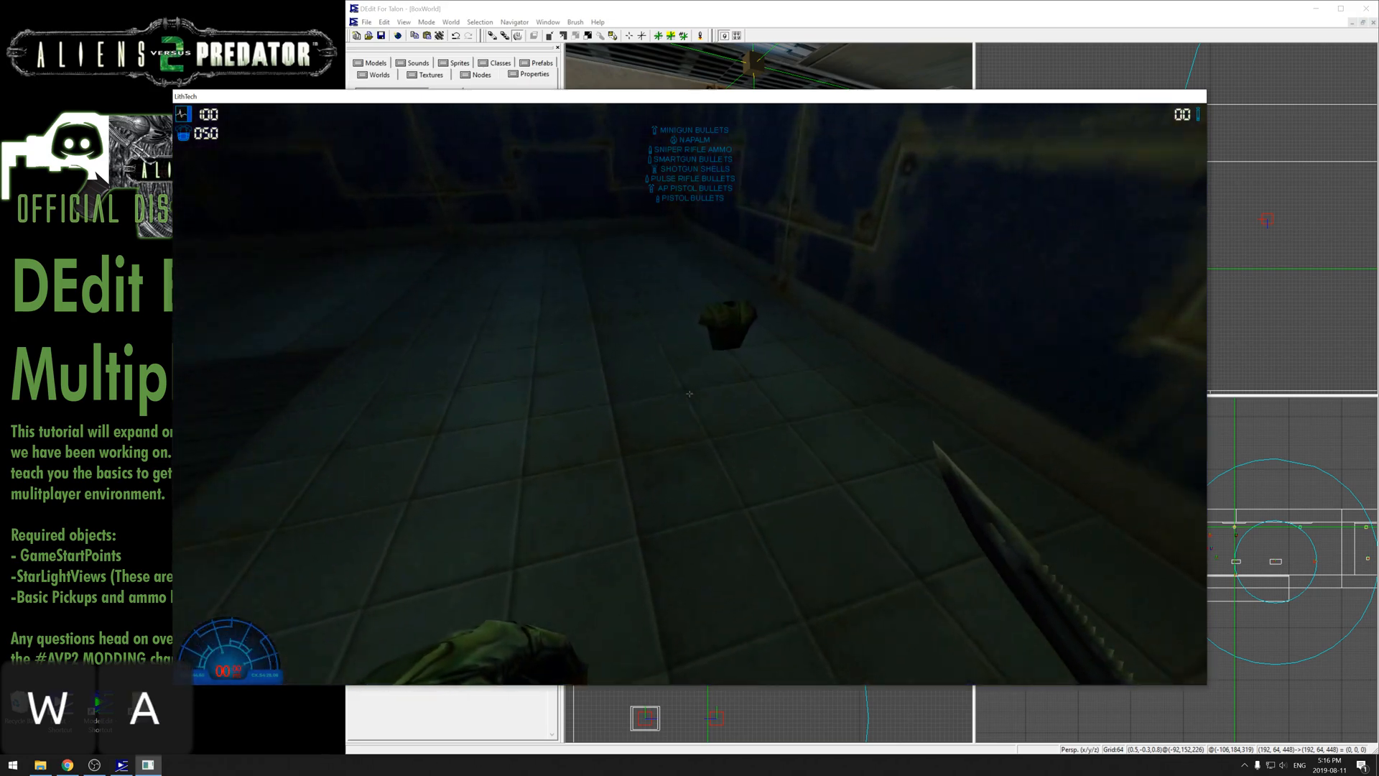
Pick up the armor by the wall and step back to inspect the room with its ammo boxes
key("s")
key("d")
key("w")
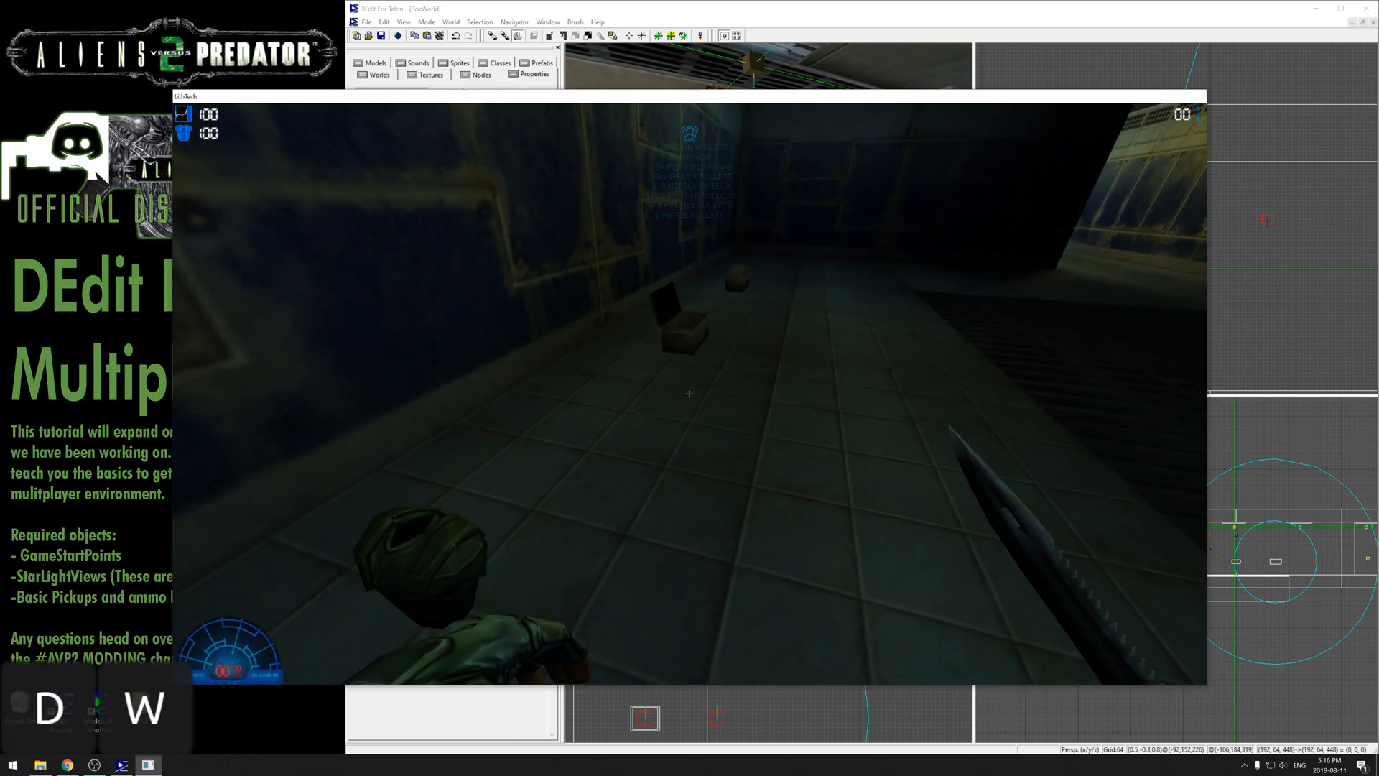
key("d")
key("a")
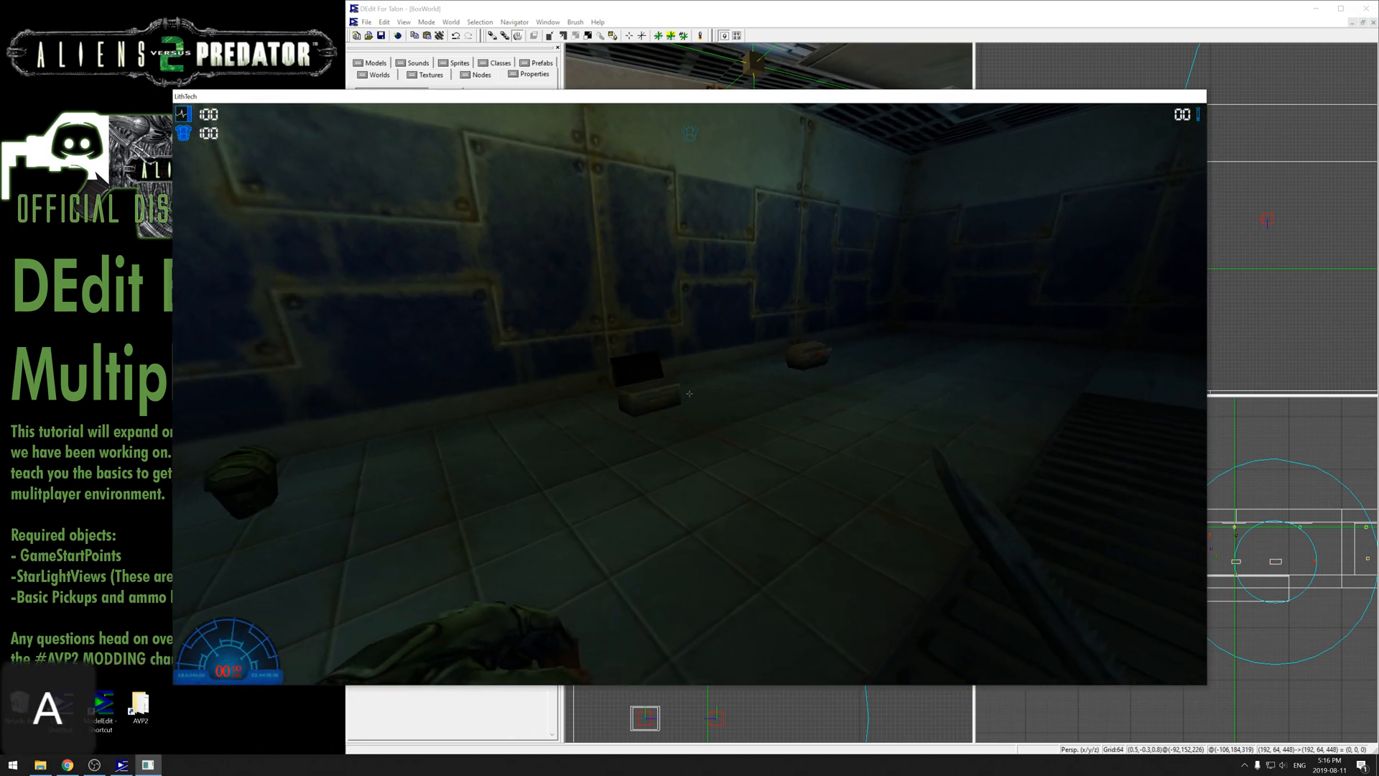
key("s")
key("d")
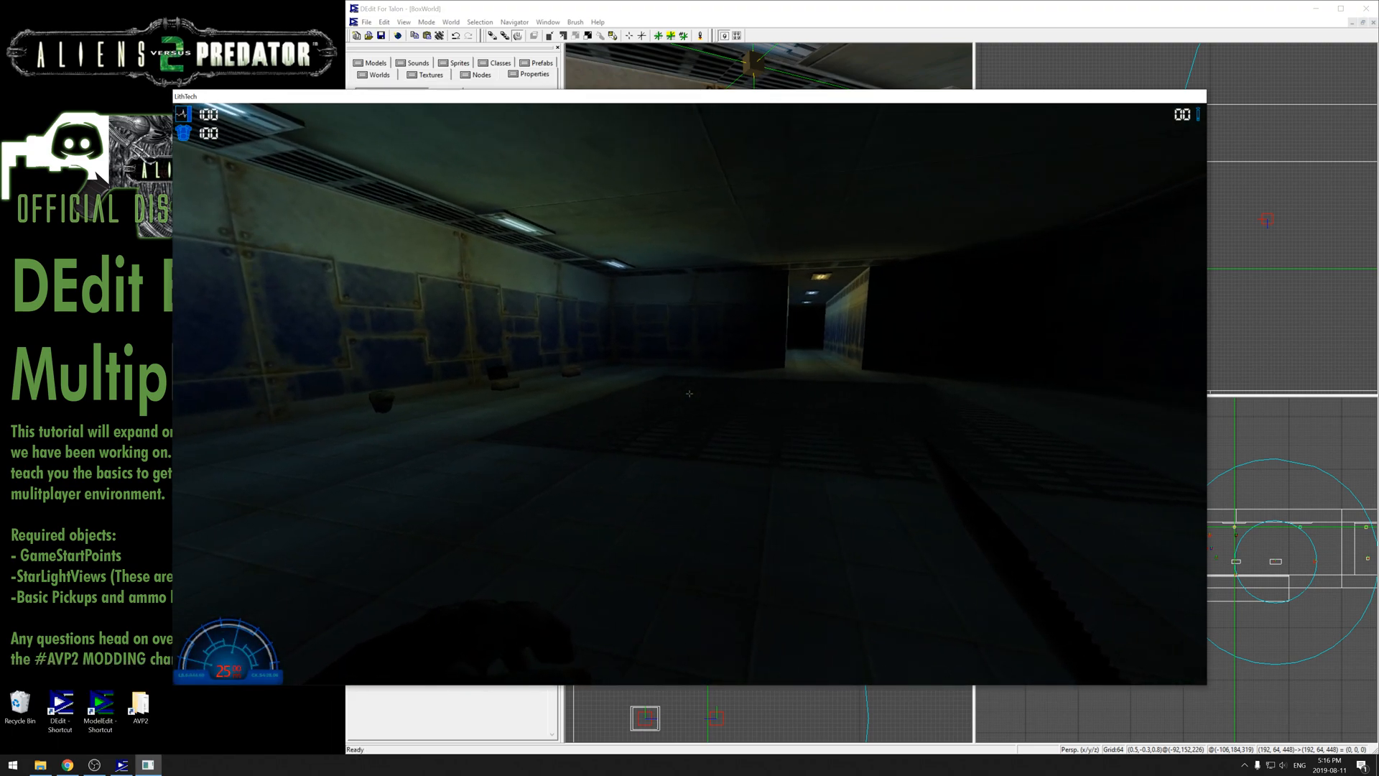
key("alt+shift")
key("w")
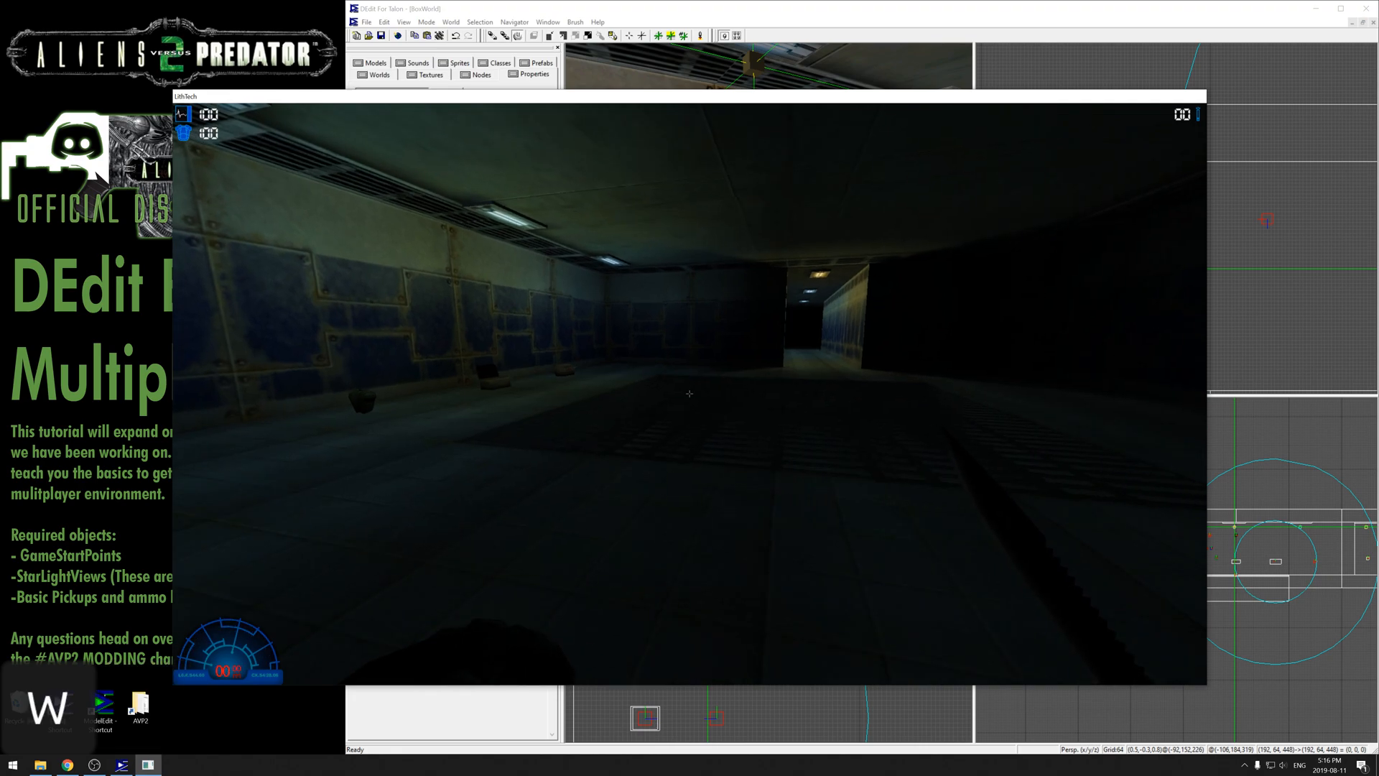
Walk around the dark room toward the lit corridor to inspect the level in game, and close the game
key("d")
key("d")
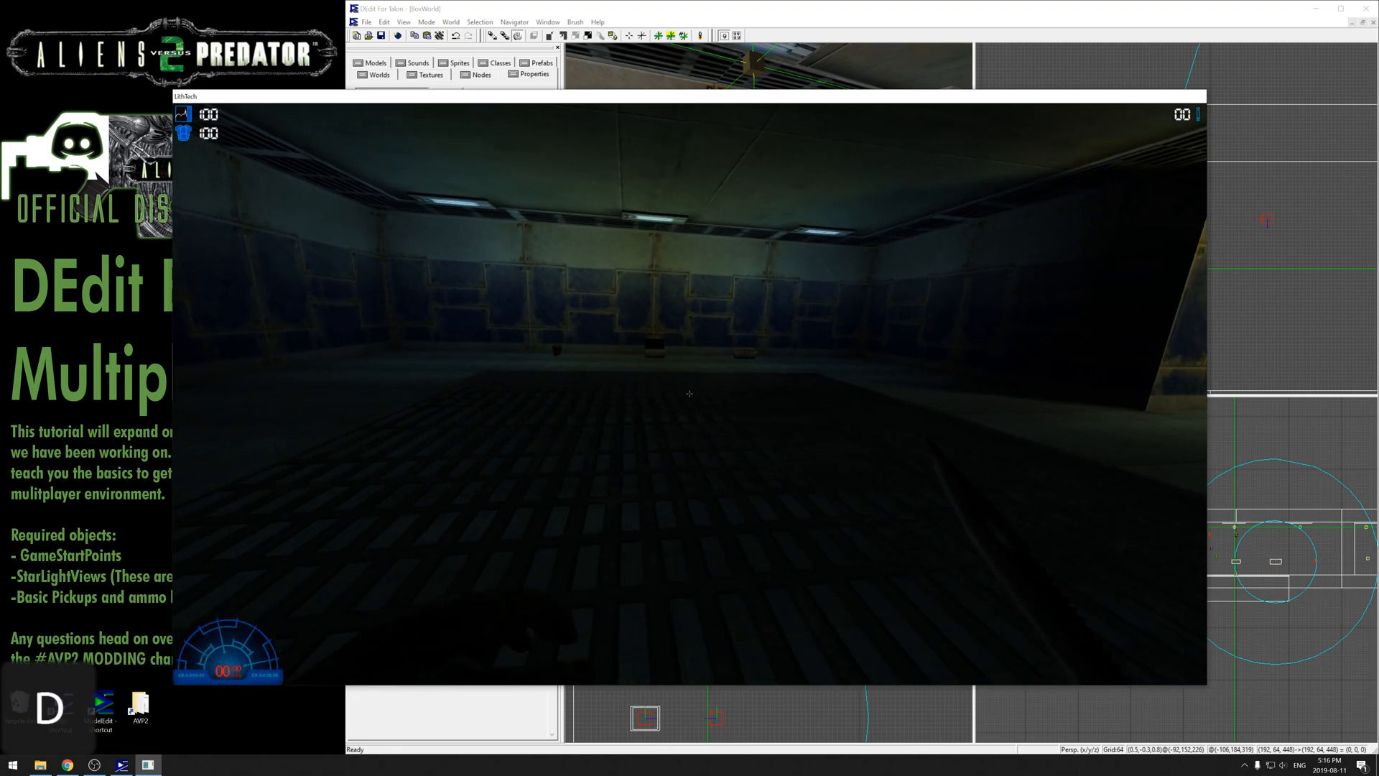
key("w")
key("a")
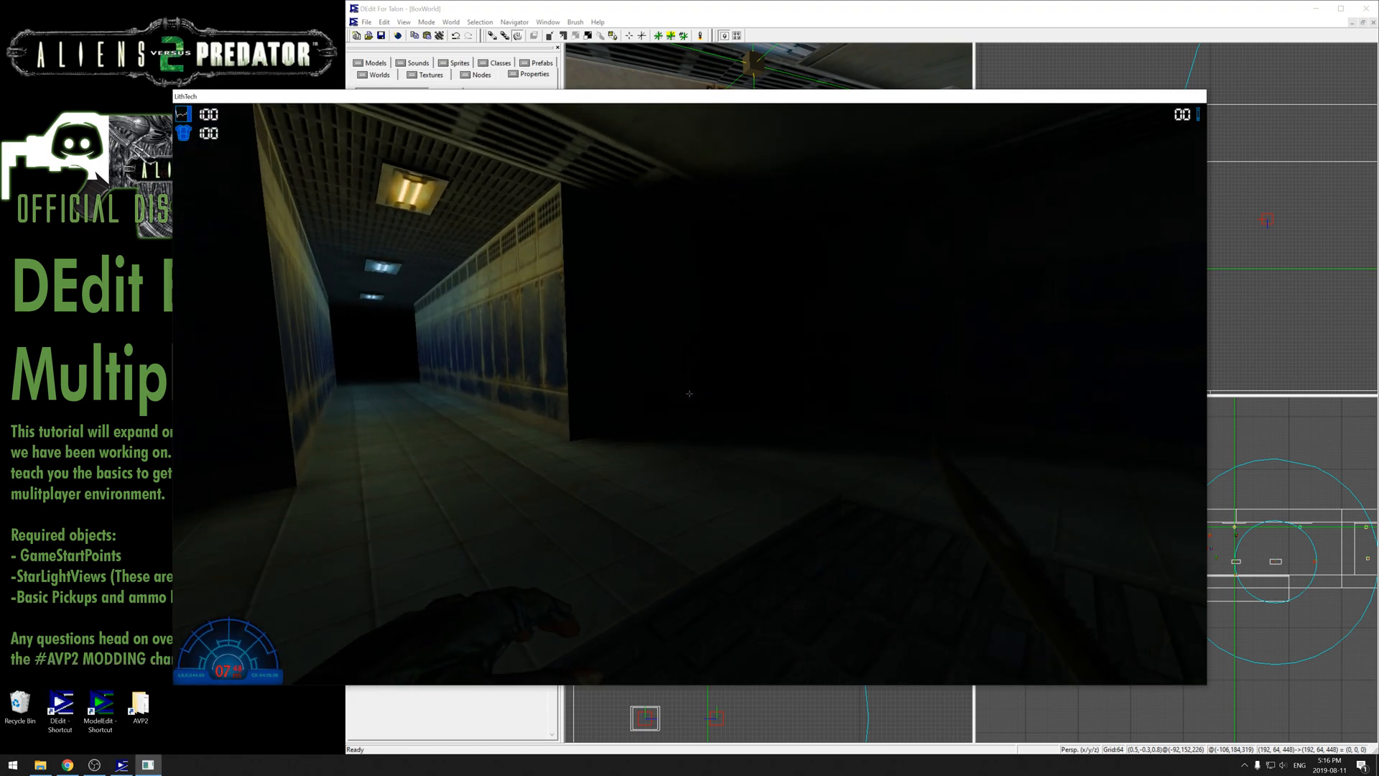
key("s")
key("alt+F4")
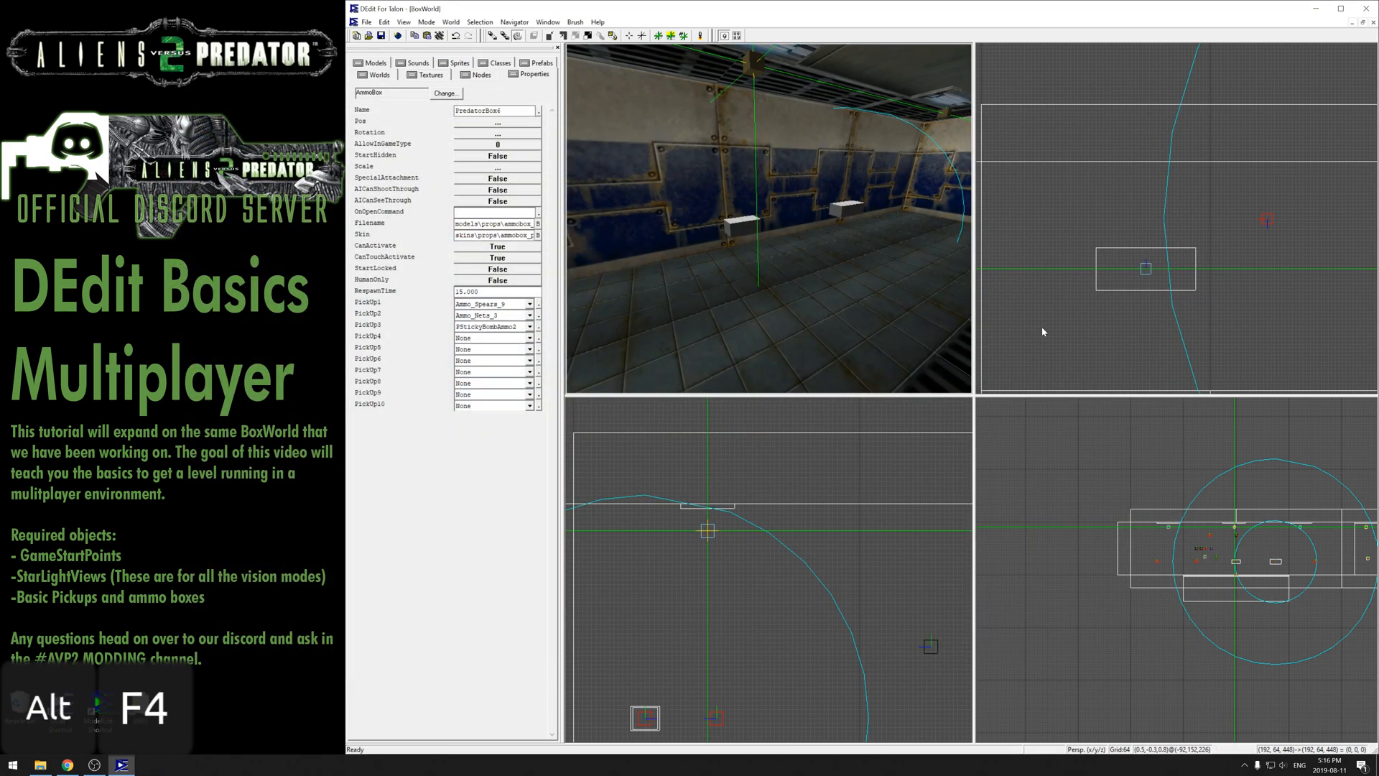
Clear the object selection and inspect the BoxWorld level in the perspective view, covering the ammo box room, the corridor and the far room
key("o")
left_click(1145, 269)
key("o")
scroll(1038, 233, "down", 5)
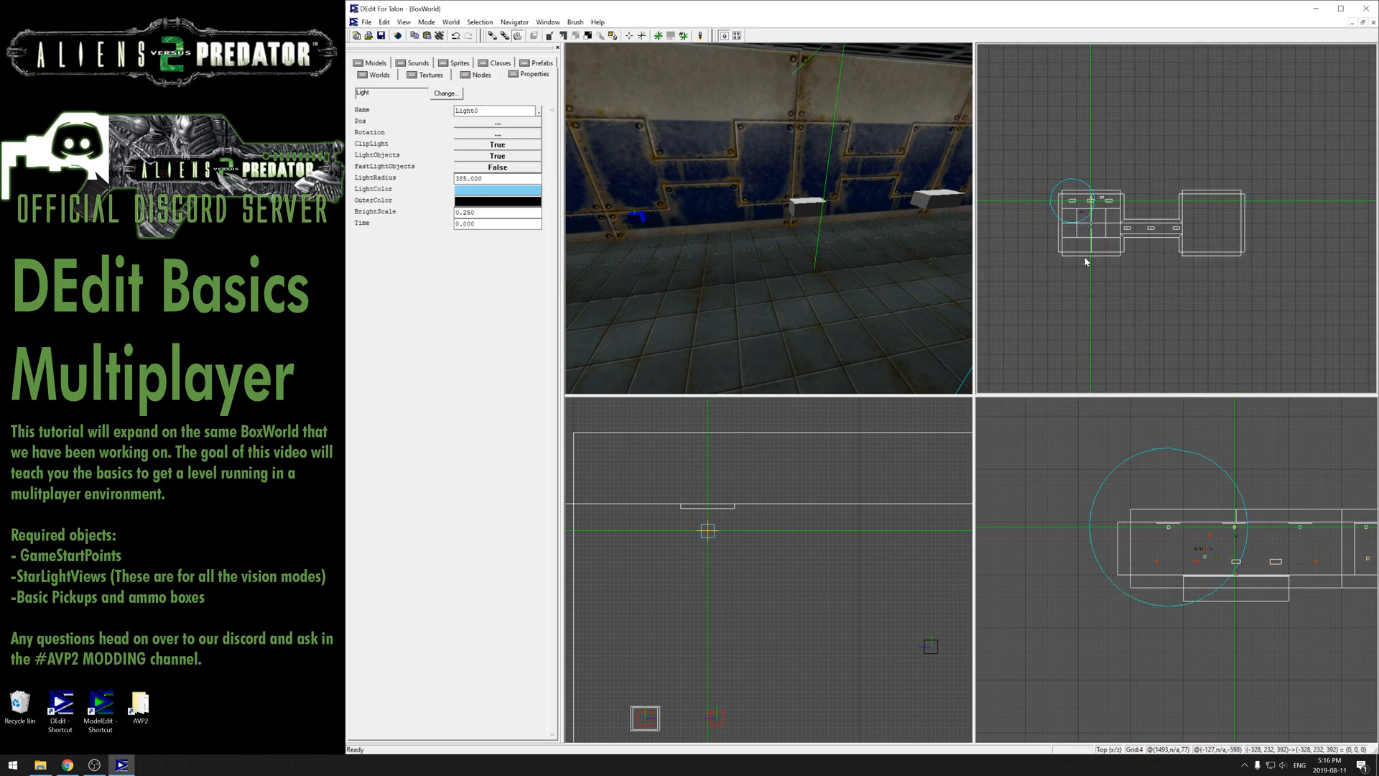
key("o")
left_click(819, 291)
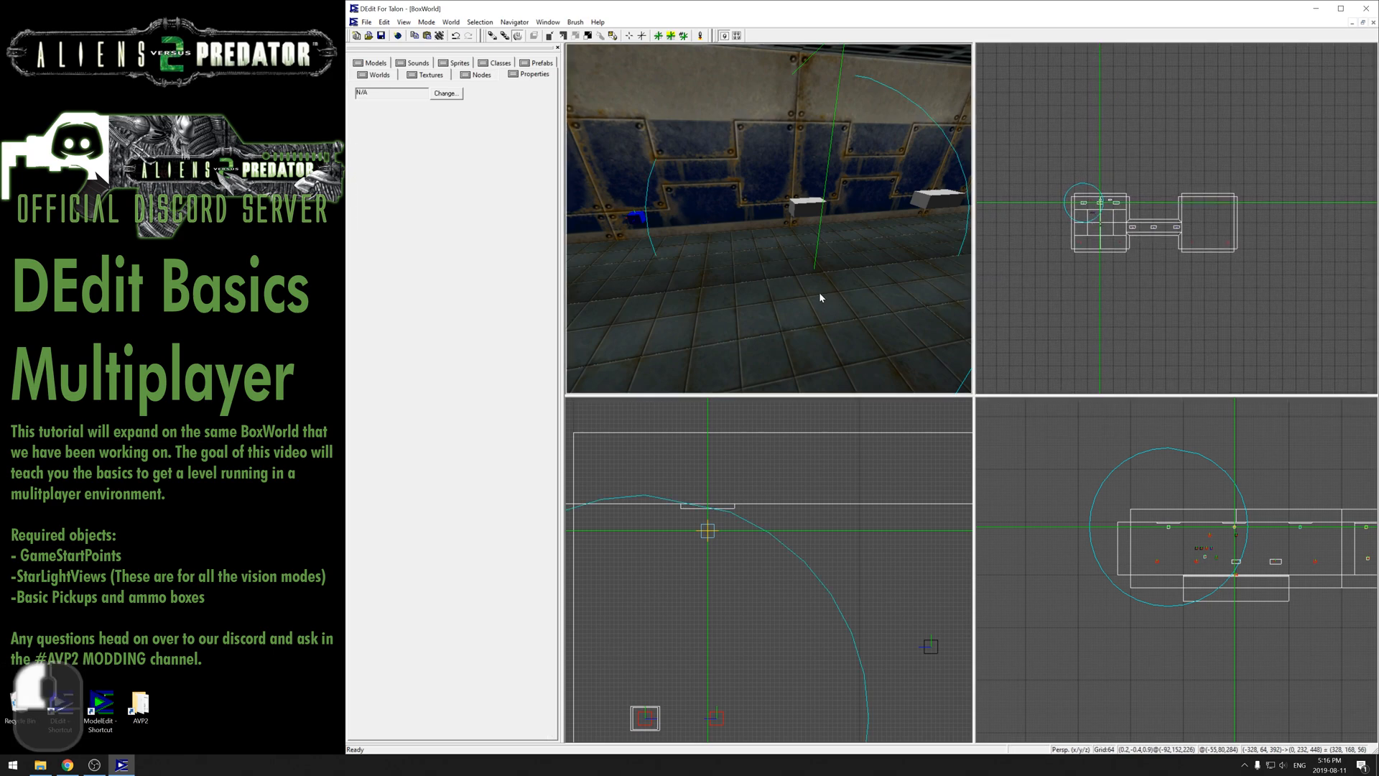
key("o")
key("i")
left_click(819, 292)
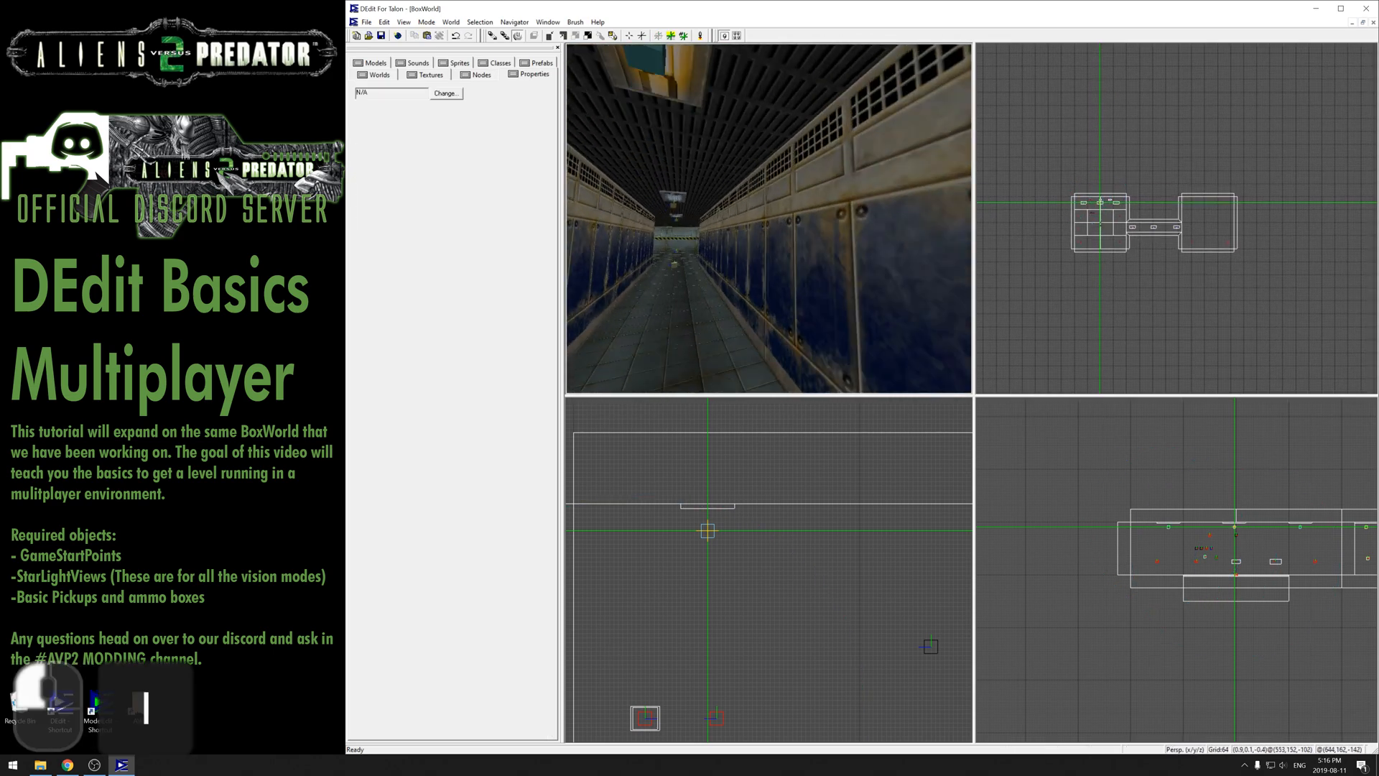
key("o")
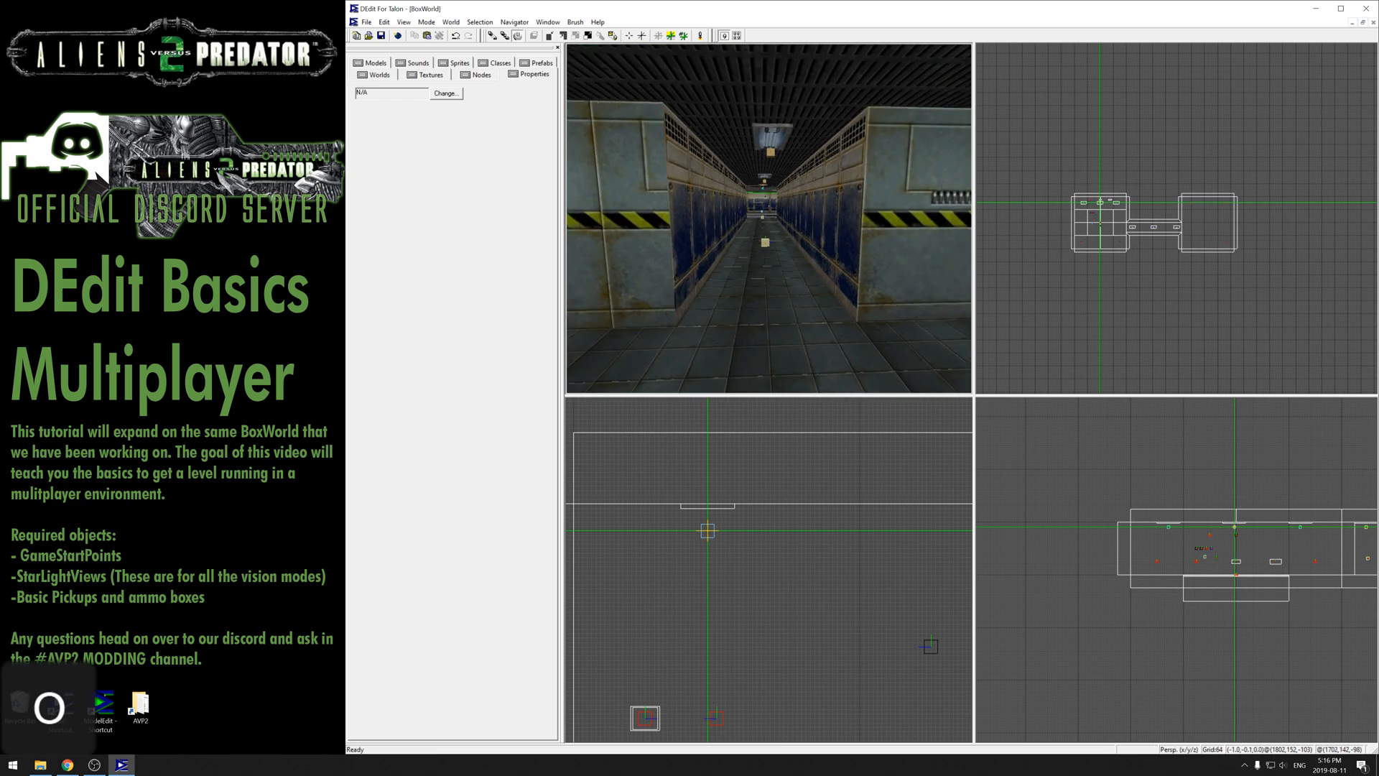
key("i")
left_click(780, 243)
key("o")
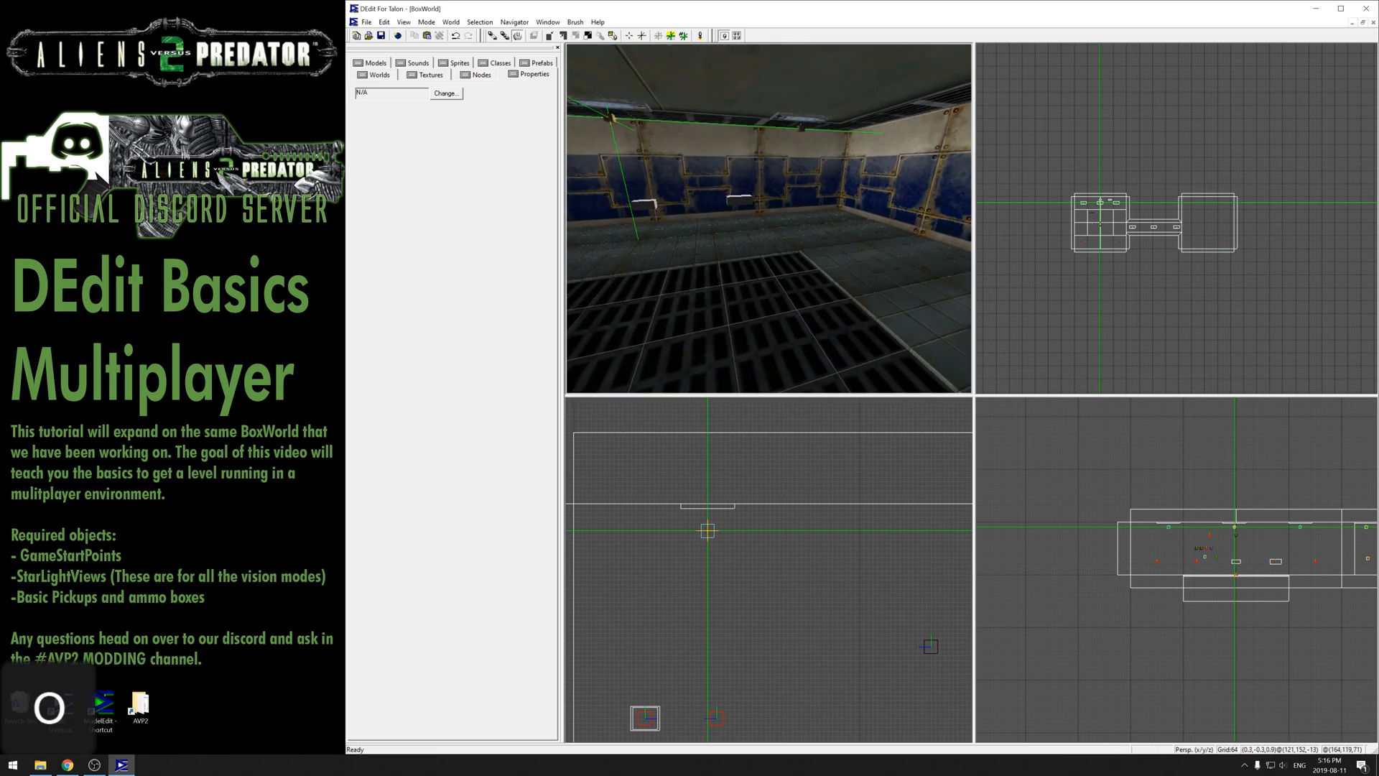
key("alt+shift")
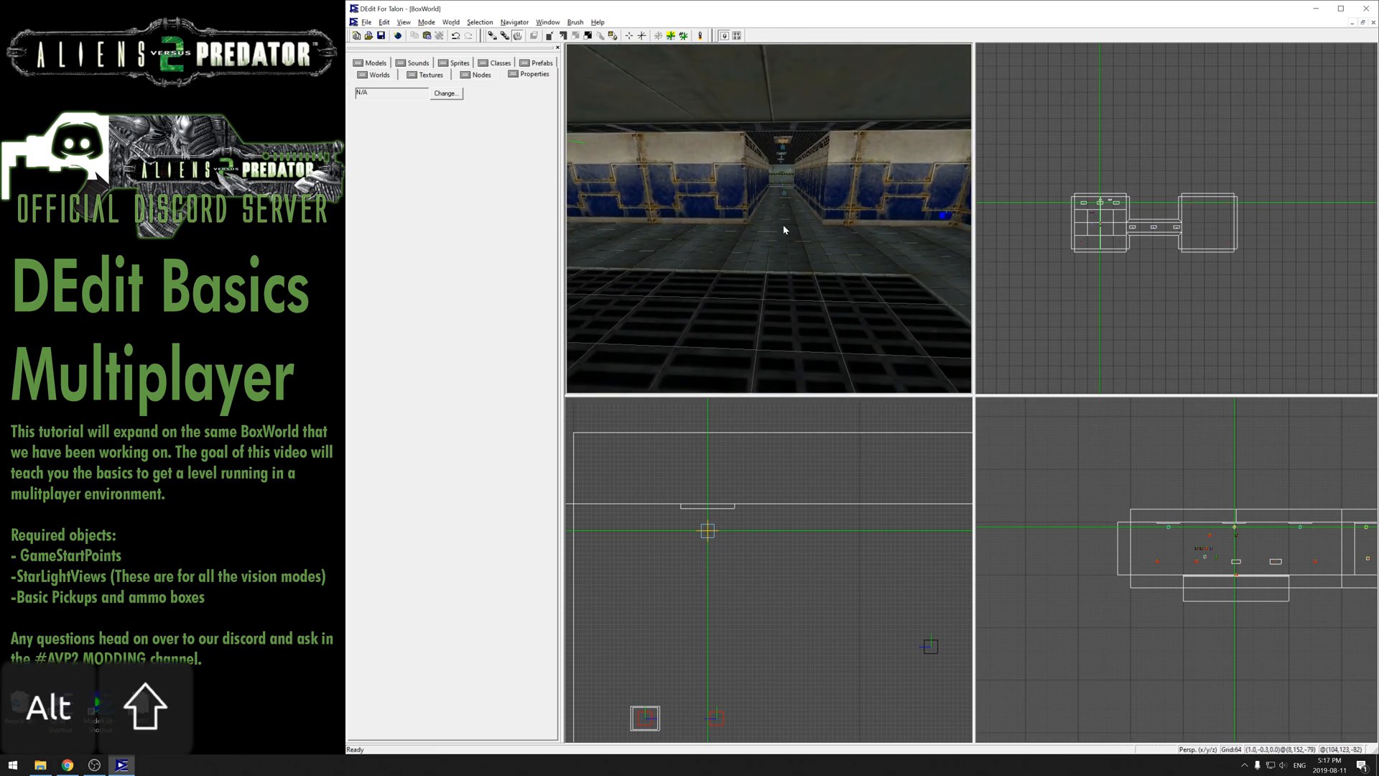